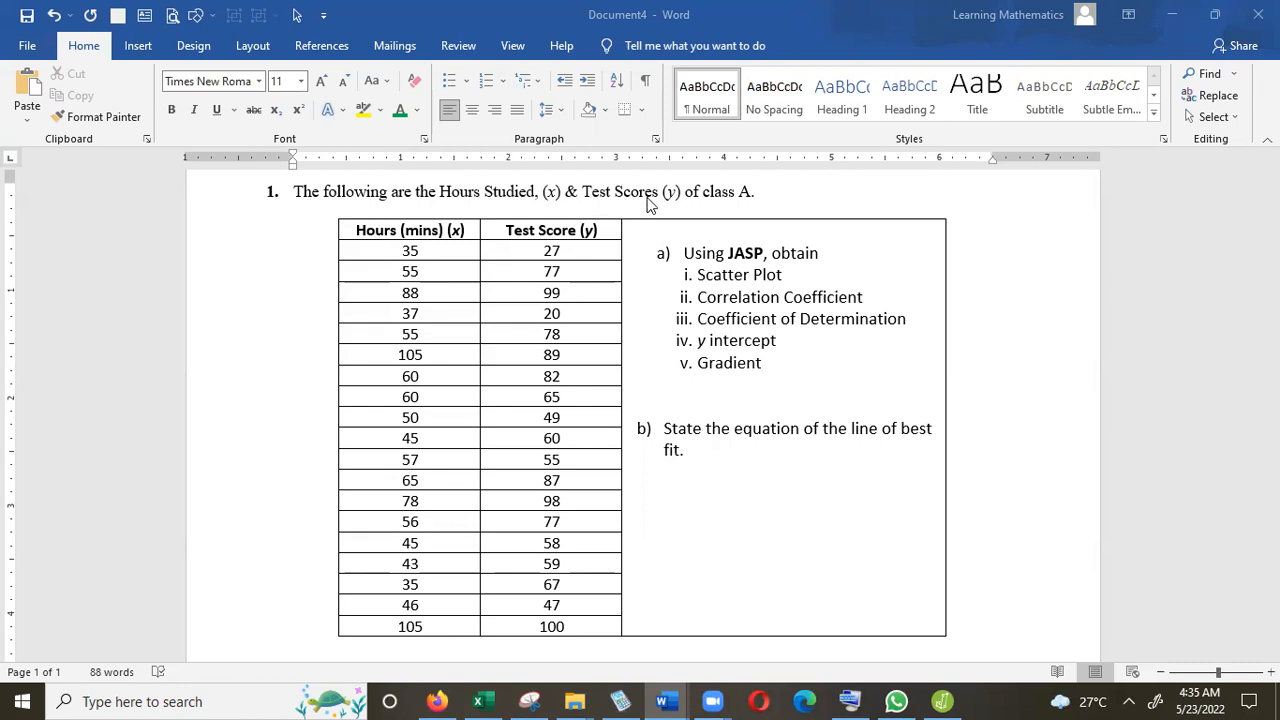
Step: Remove the comma after "Hours Studied" in question 1 and slightly reduce the indent of part a) "Using JASP, obtain"
left_click(545, 198)
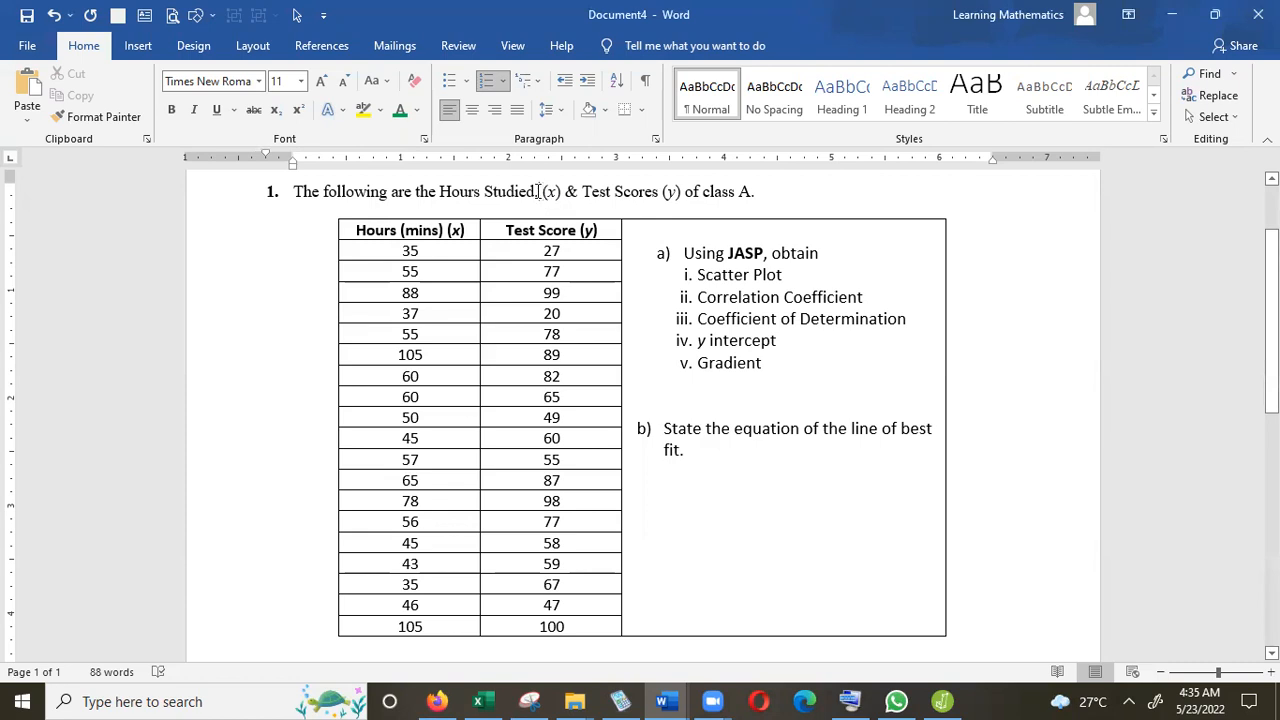
key("BackSpace")
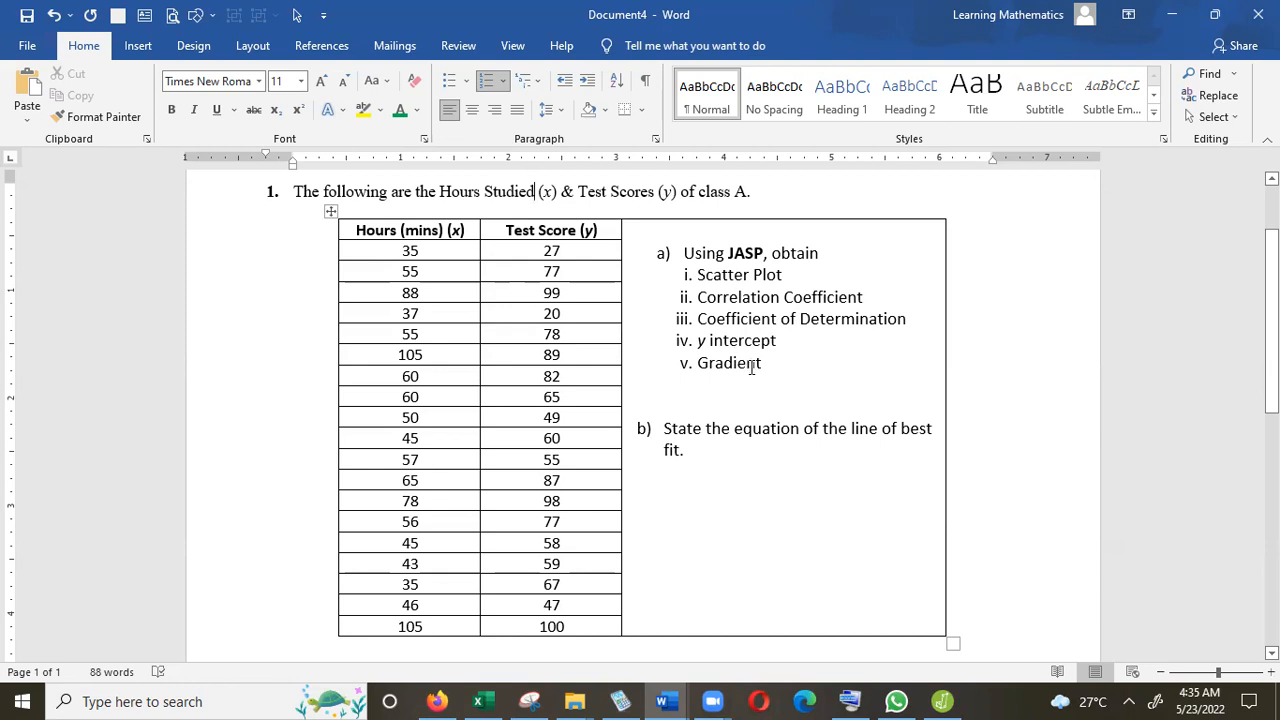
left_click(672, 252)
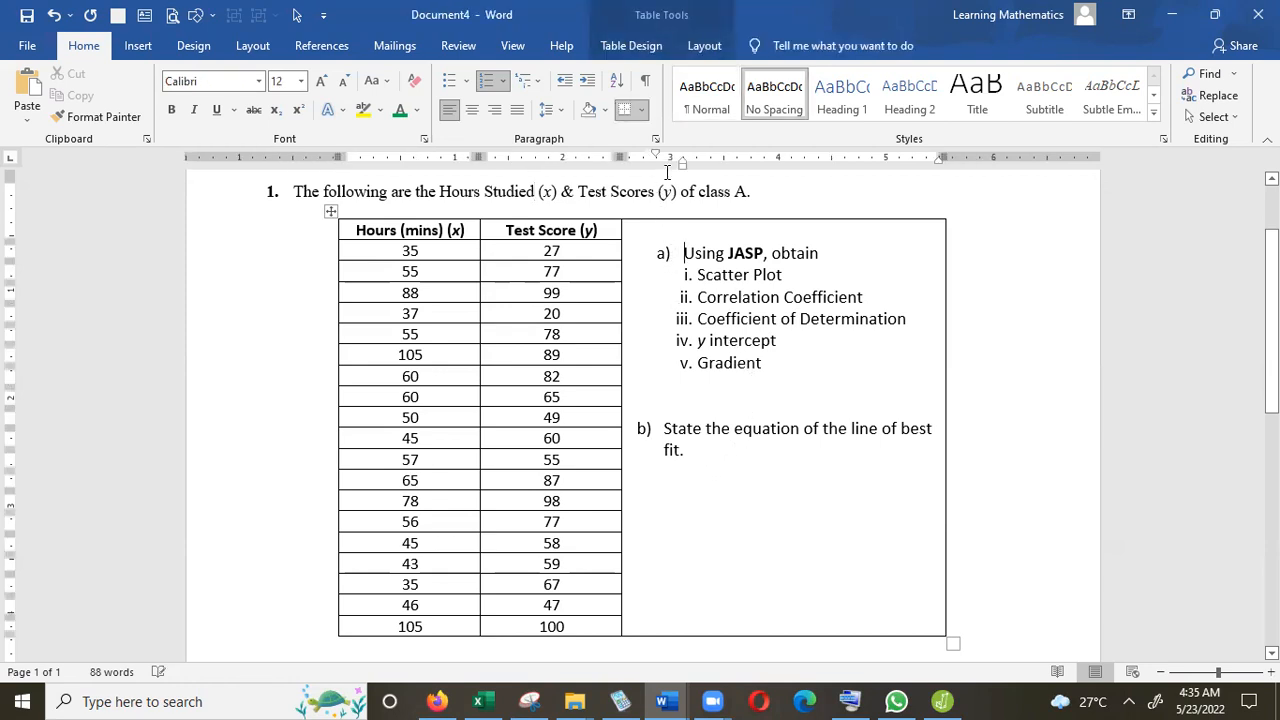
left_click_drag(681, 168, 670, 175)
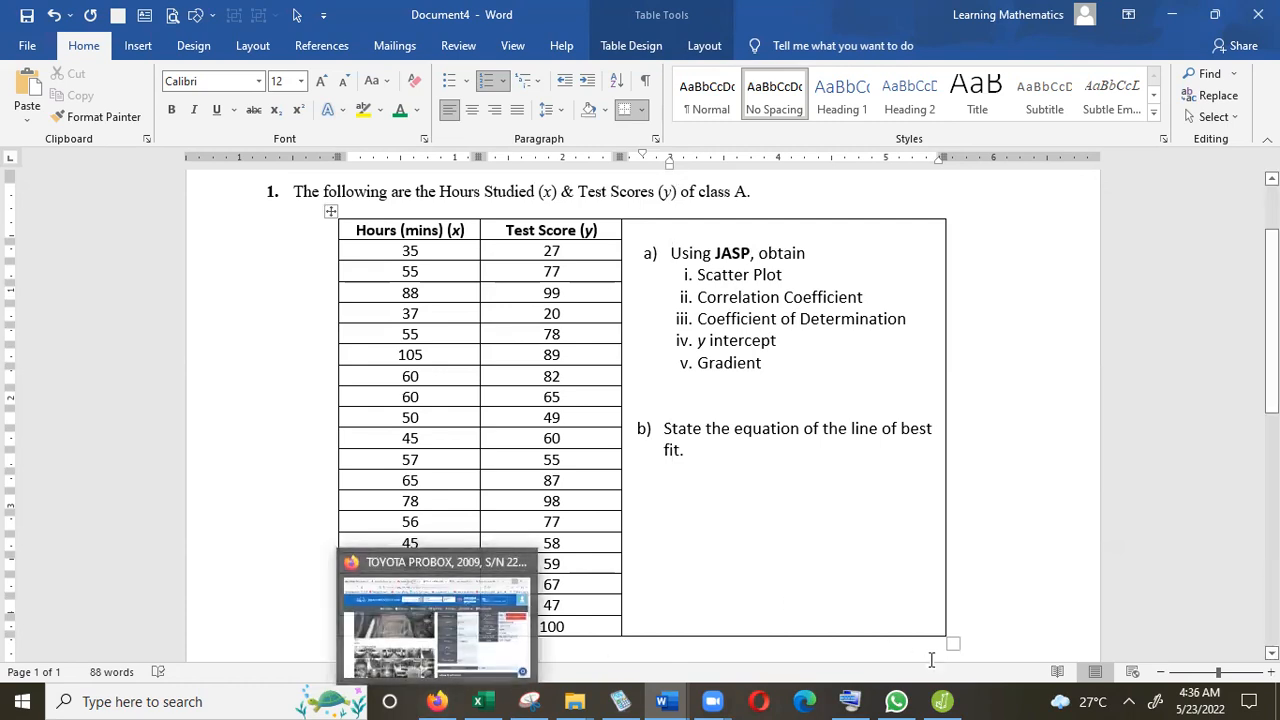
left_click(942, 701)
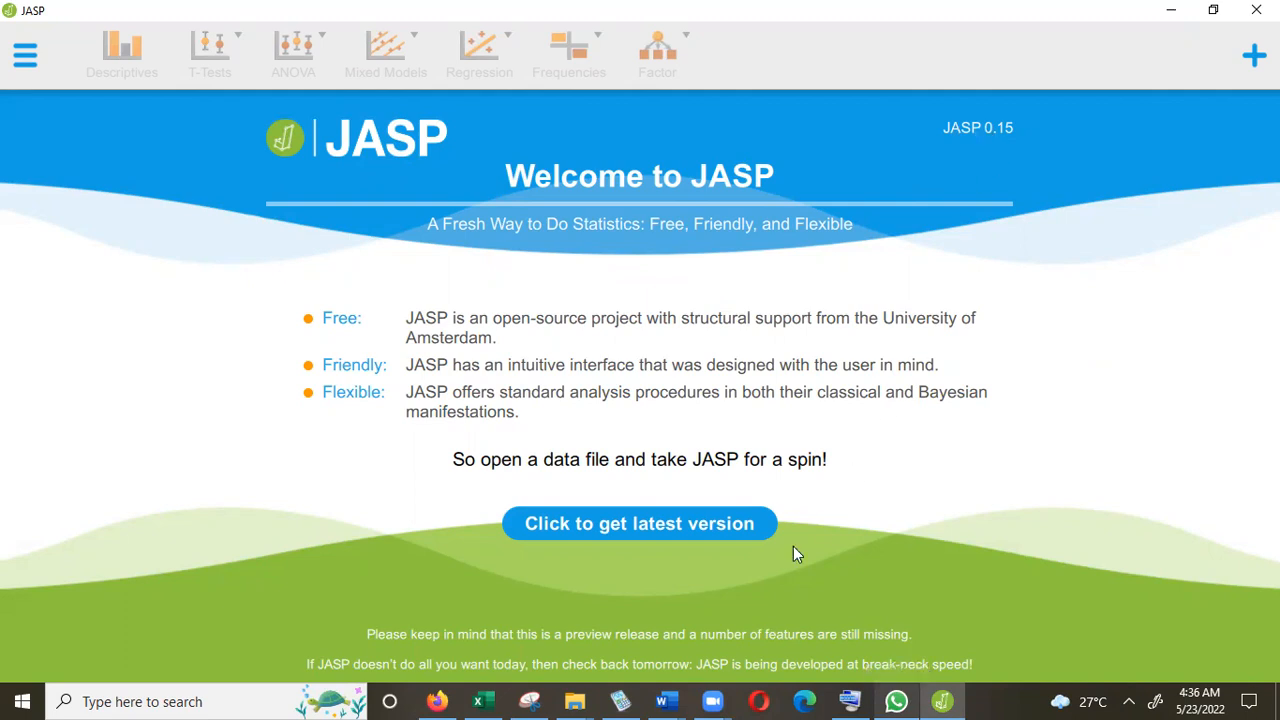
left_click(1166, 17)
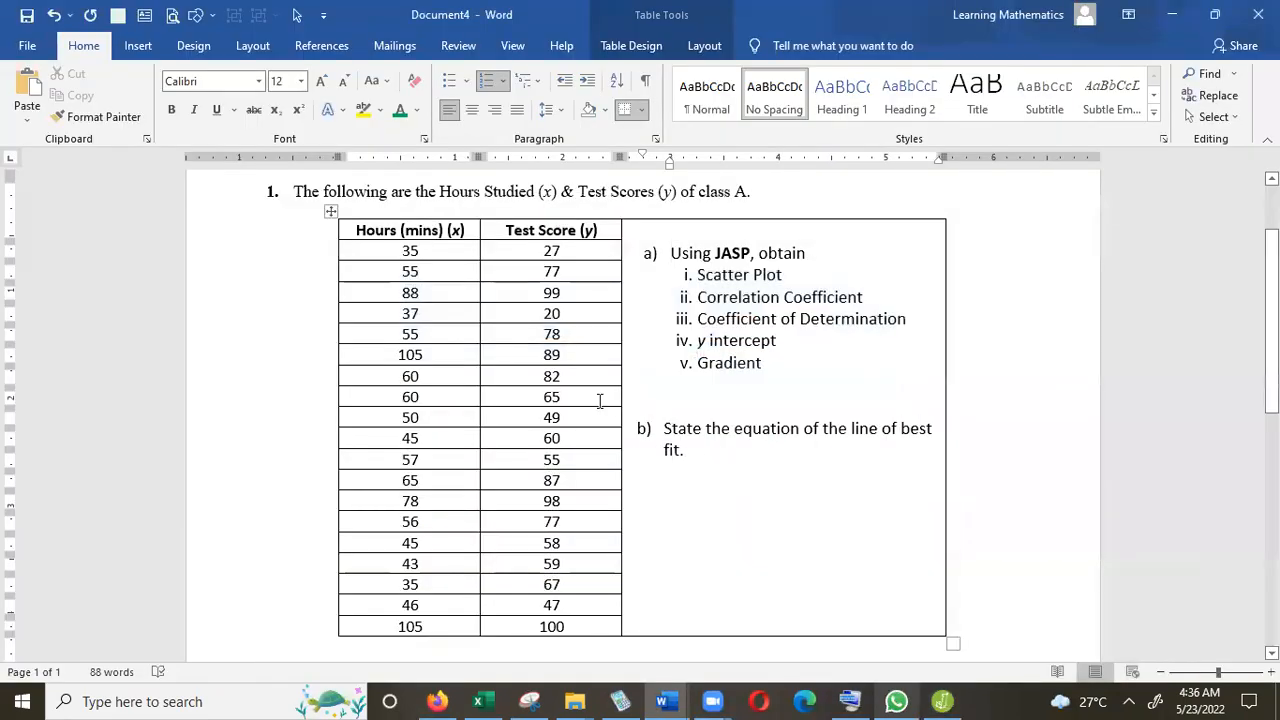
Step: Select the Hours (mins) (x) and Test Score (y) columns in the Word table, and switch to the BoxPlot workbook in Excel
left_click_drag(352, 226, 576, 630)
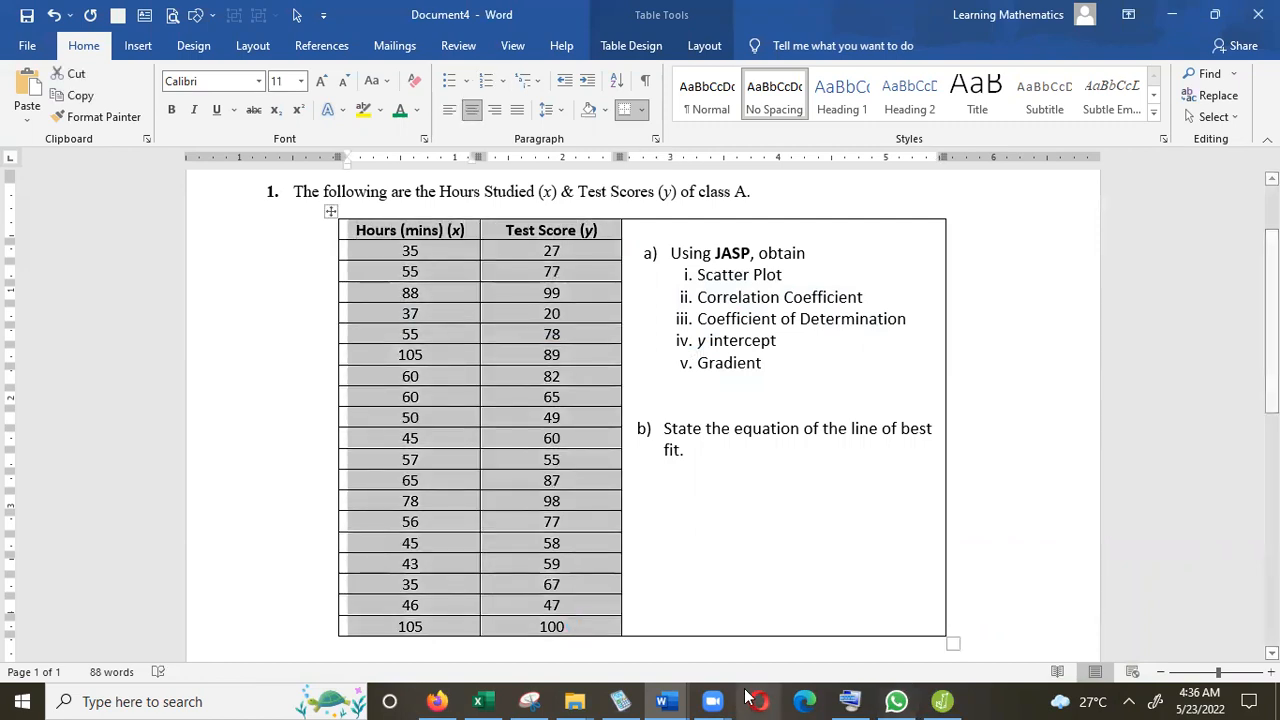
left_click(478, 701)
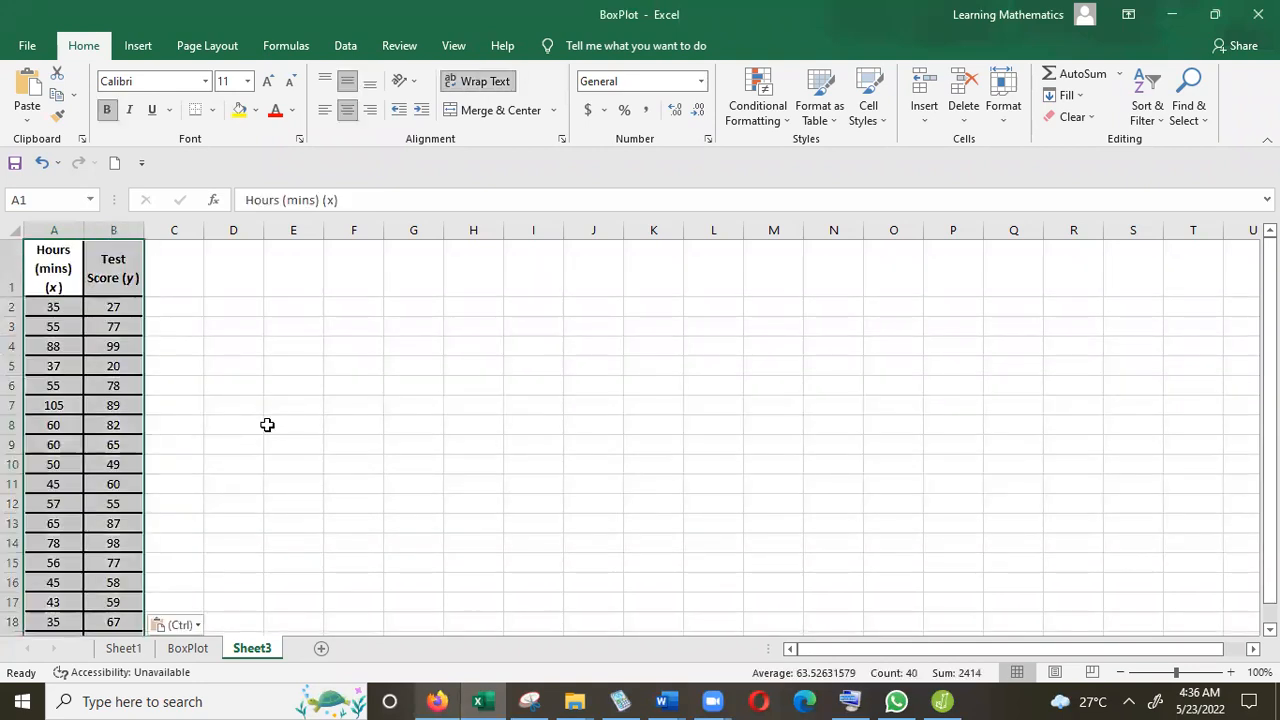
Step: Start saving a copy of the workbook in the MATH121 Worksheet Sum 2022 folder
left_click(27, 48)
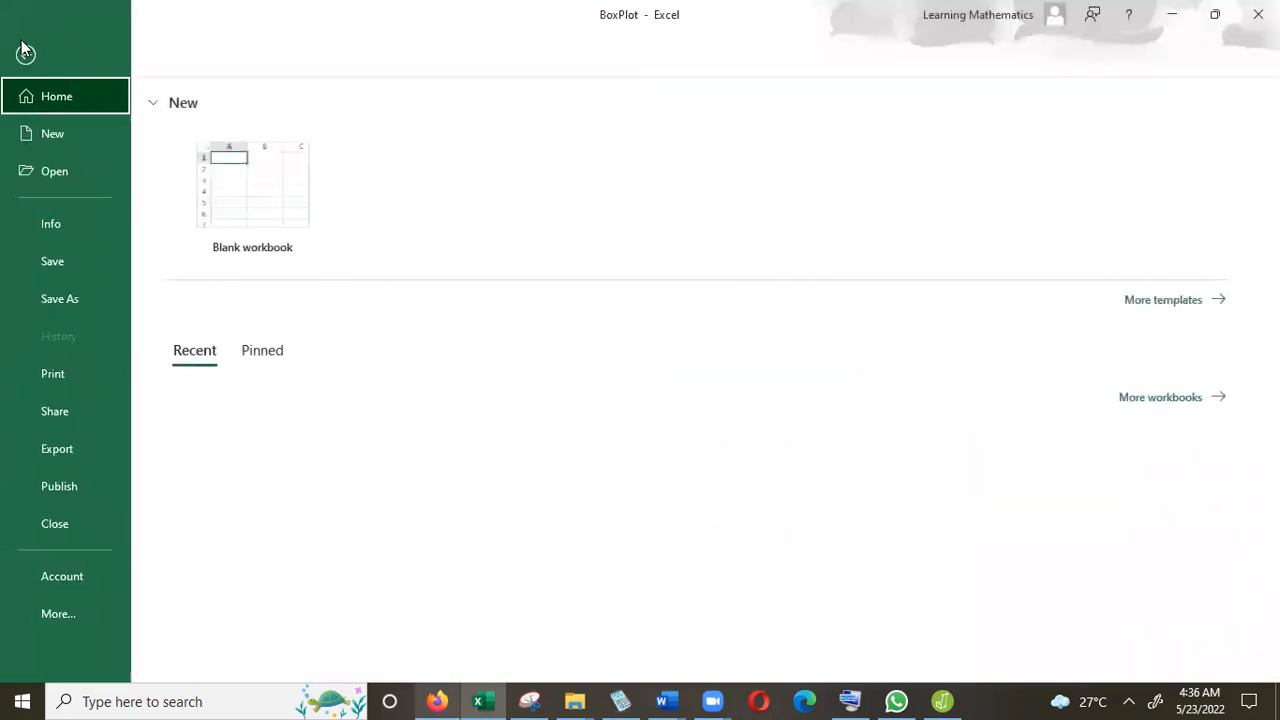
left_click(26, 55)
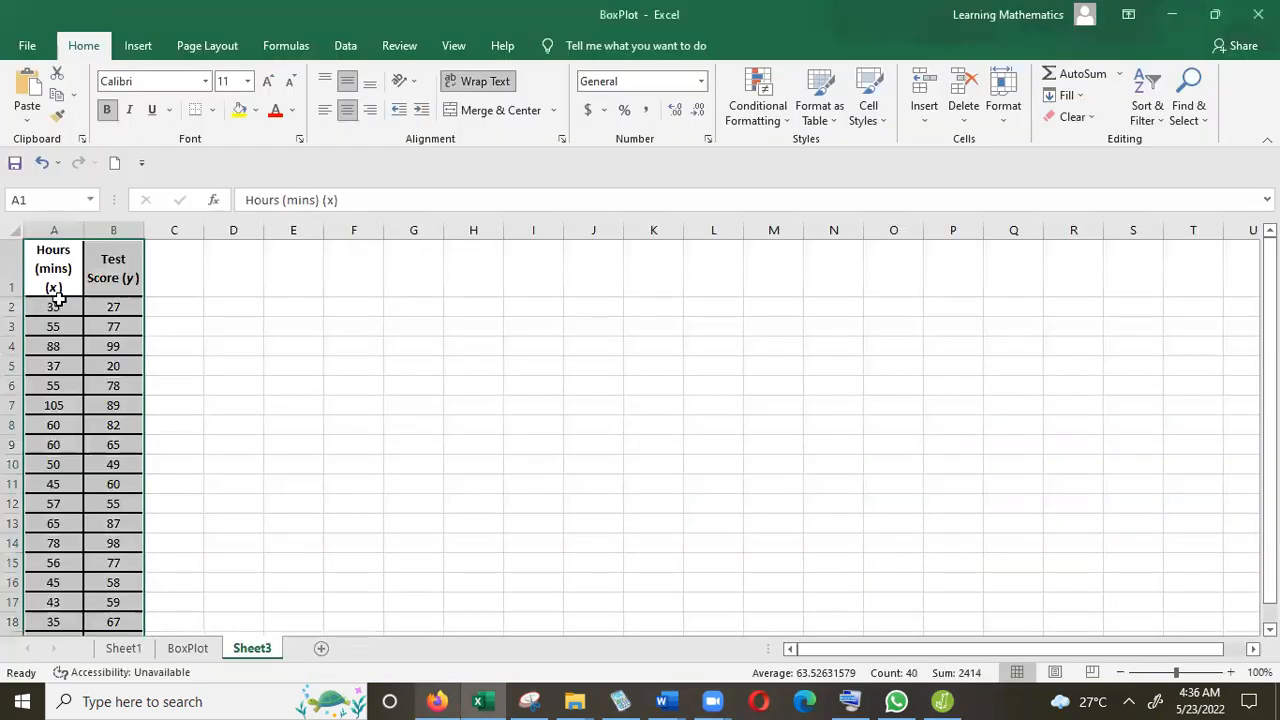
left_click(33, 52)
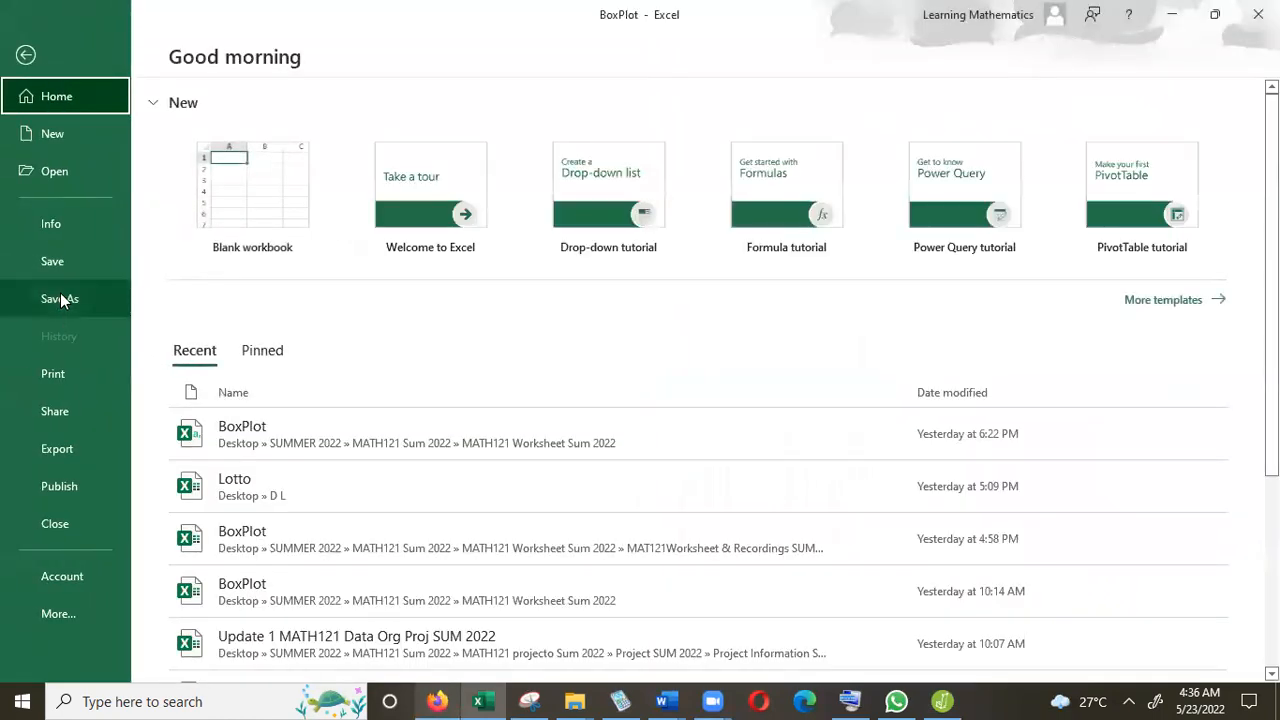
left_click(60, 293)
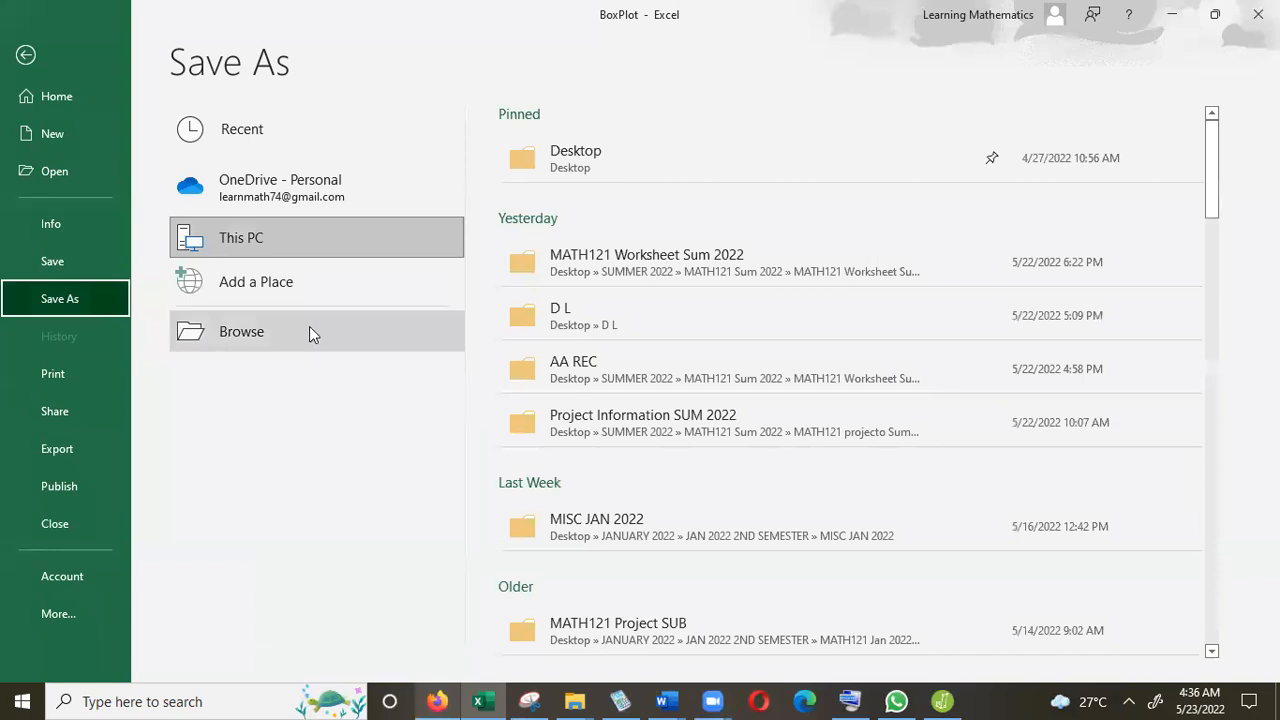
left_click(657, 261)
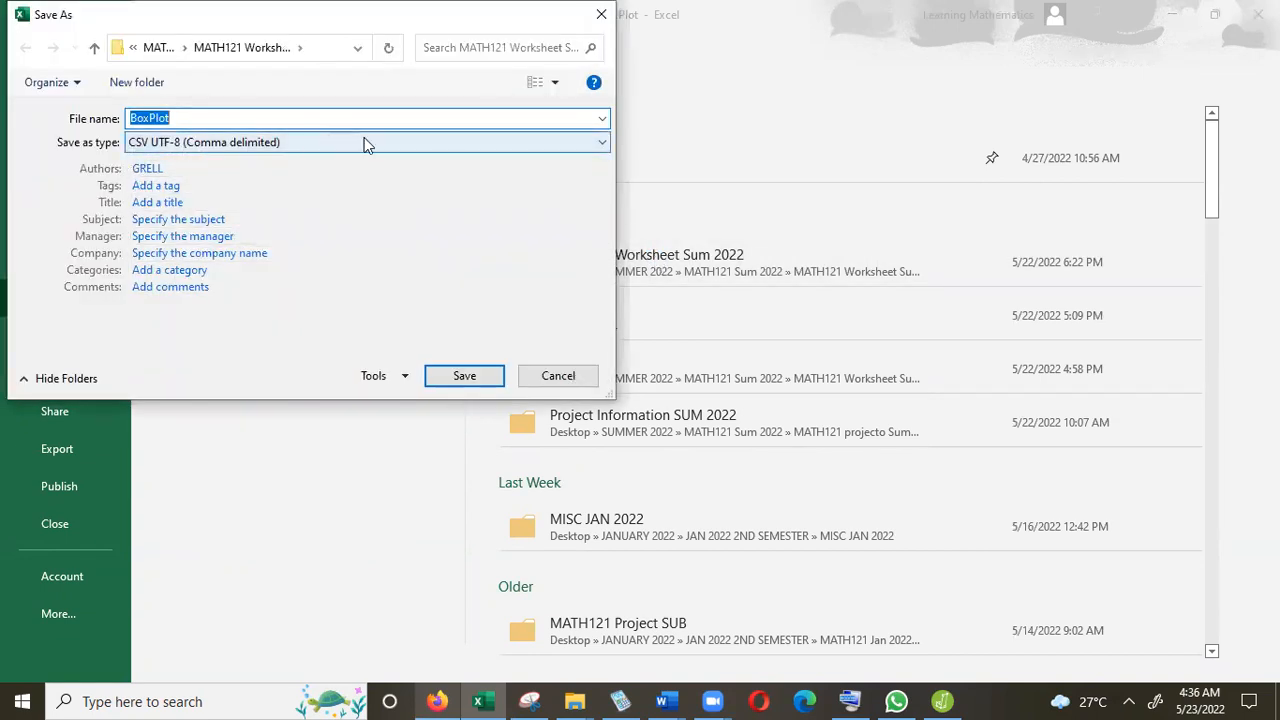
Step: Save the active sheet as BoxPlot in CSV UTF-8 (Comma delimited) format, replacing the existing file and accepting the single-sheet limitation
left_click(437, 142)
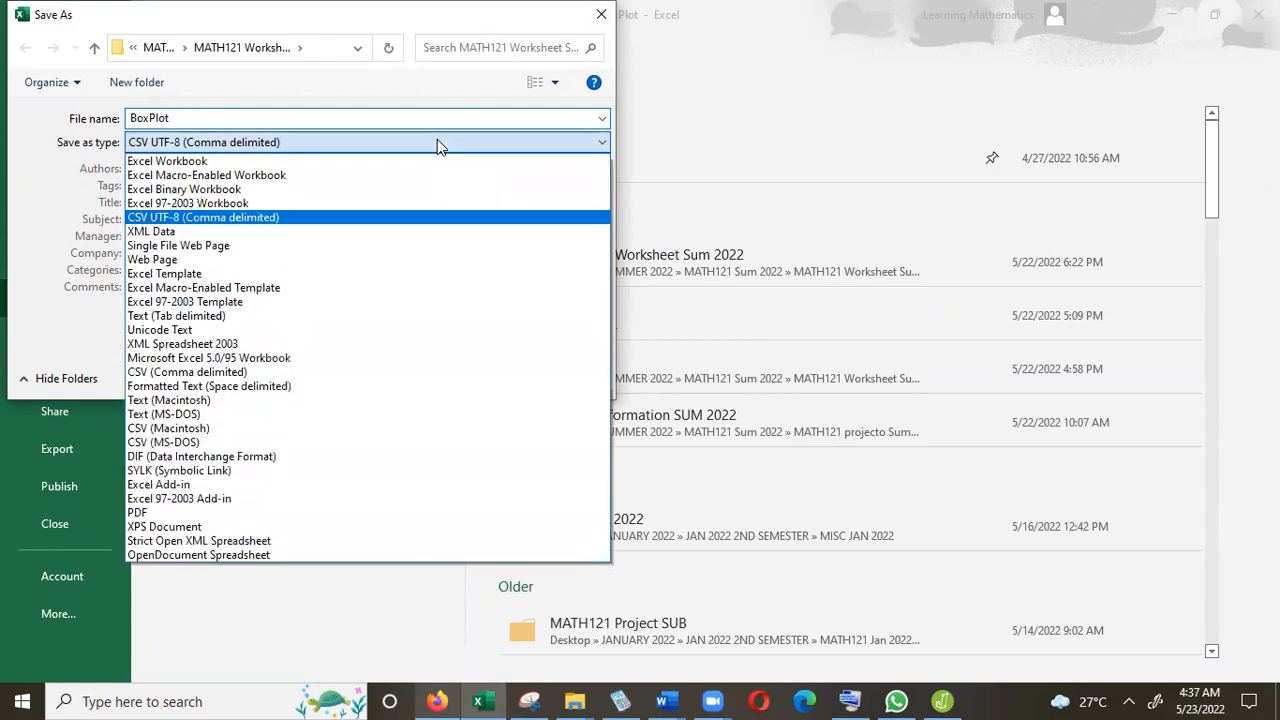
left_click(313, 219)
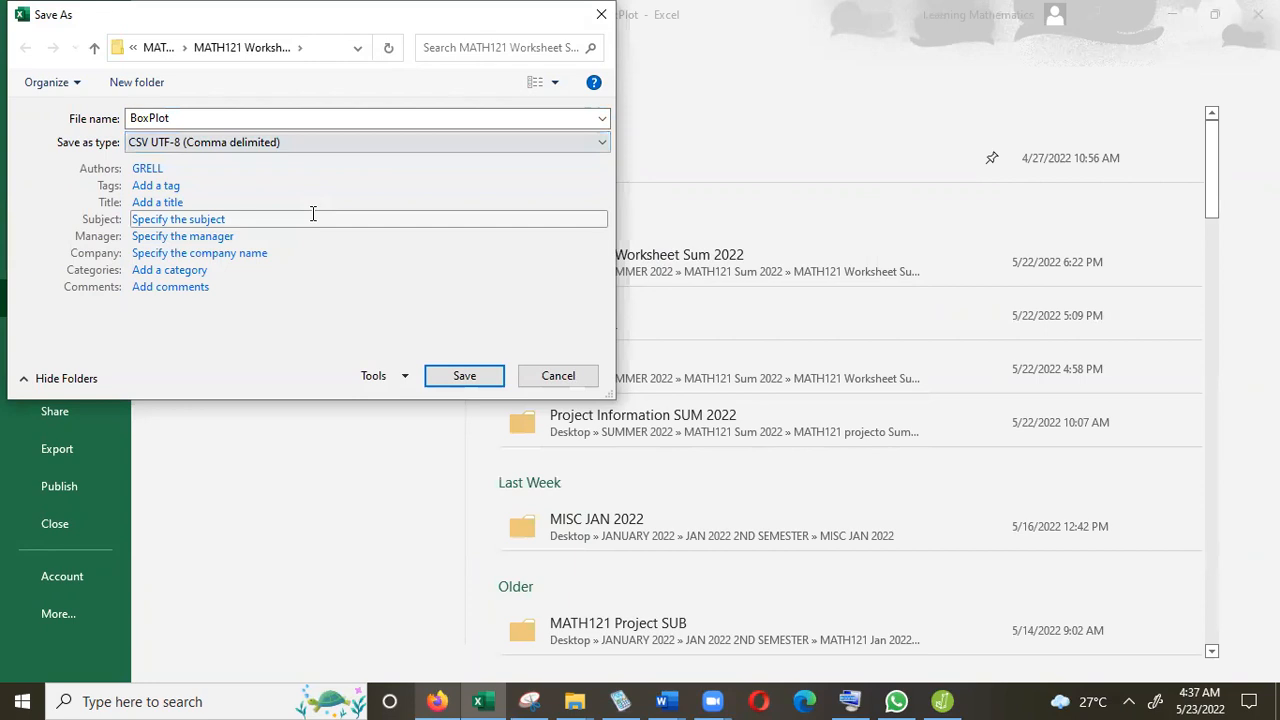
left_click(474, 382)
left_click(474, 382)
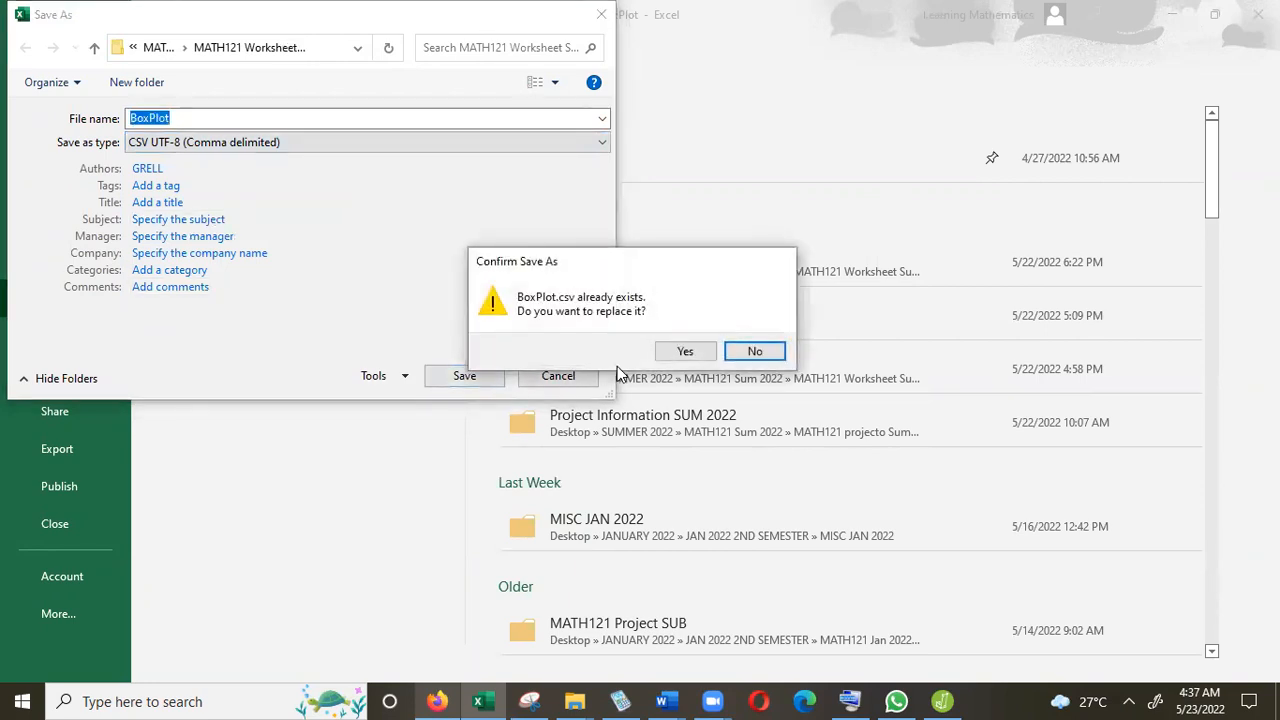
left_click(681, 360)
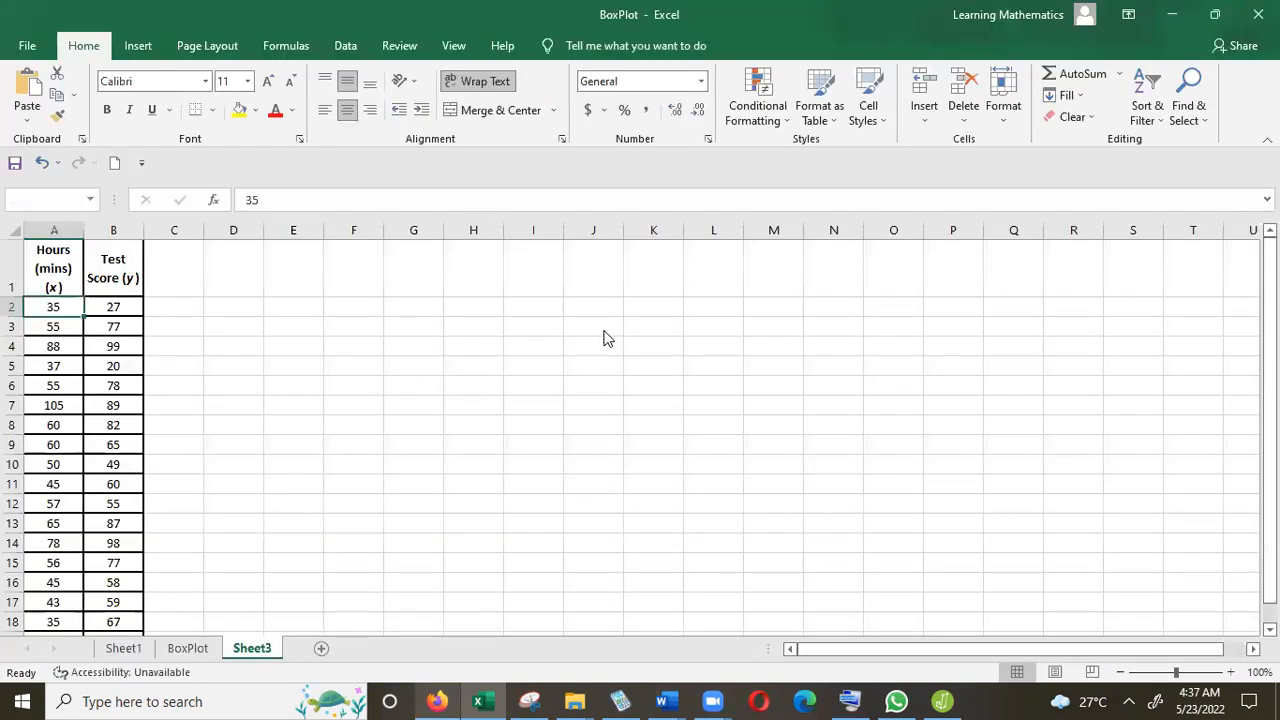
left_click(600, 412)
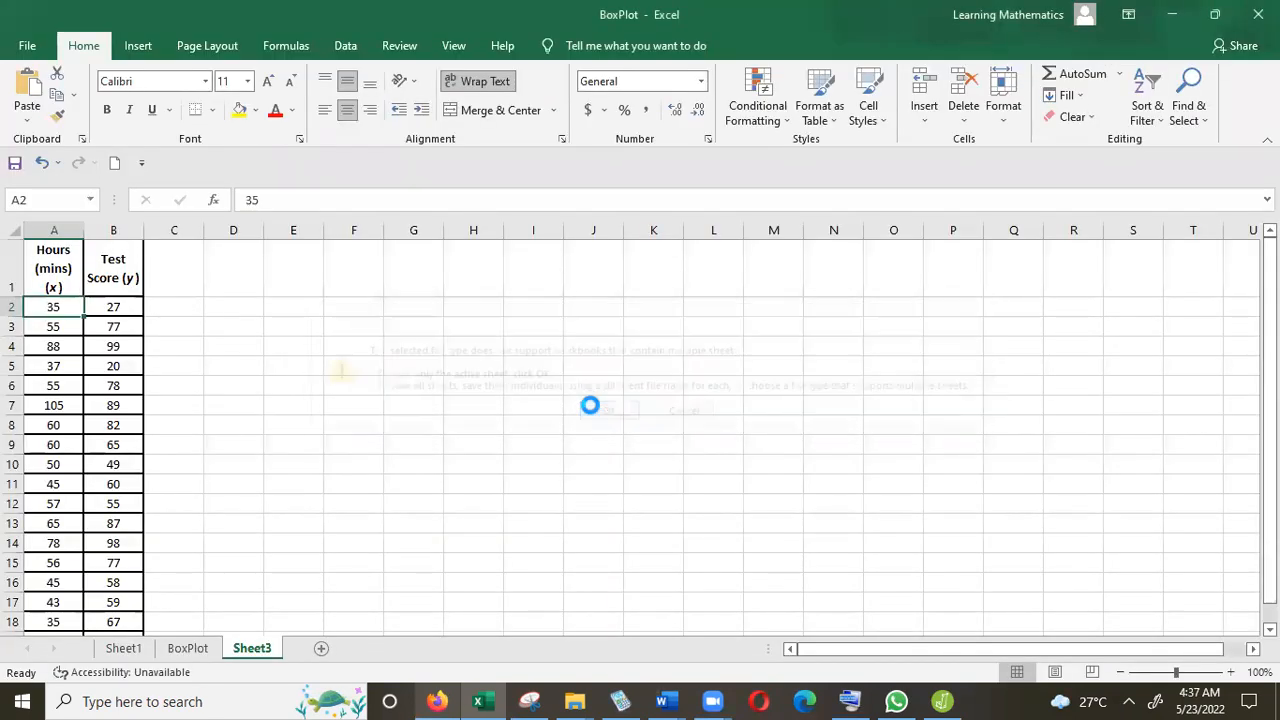
left_click(590, 409)
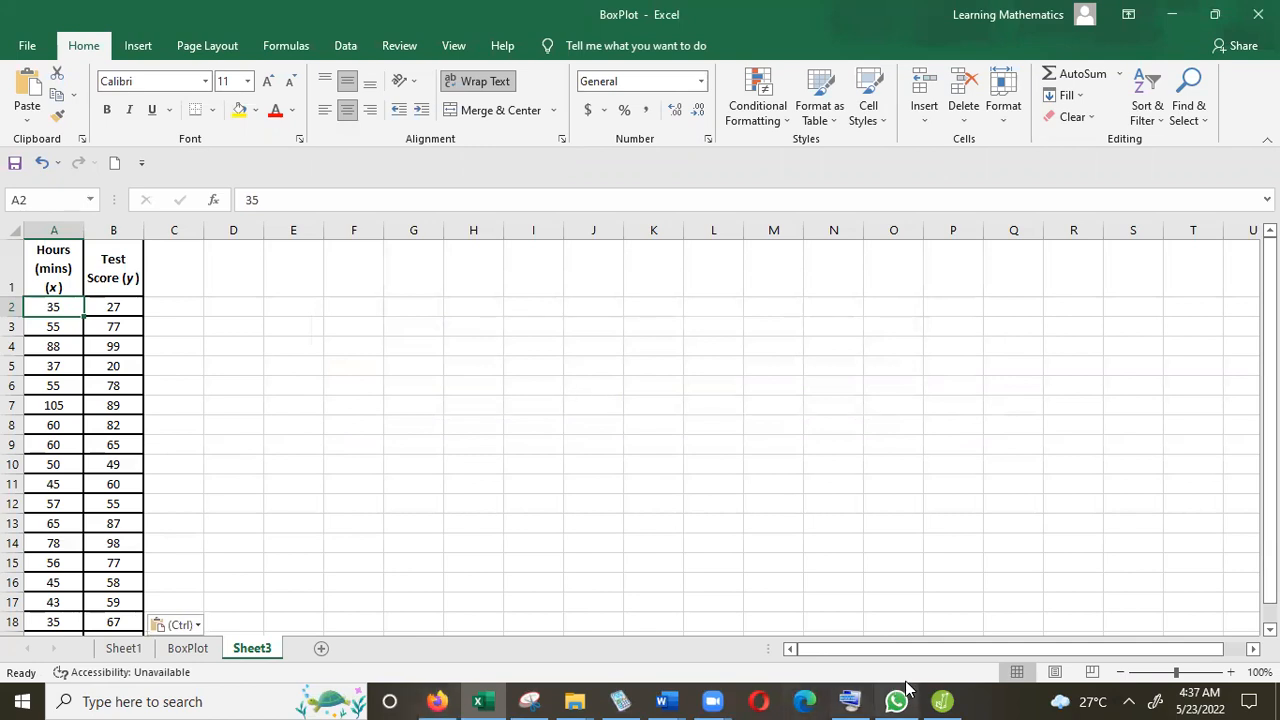
Step: Switch to JASP and open the BoxPlot data file from the MATH121 Worksheet Sum 2022 folder on the computer
left_click(943, 700)
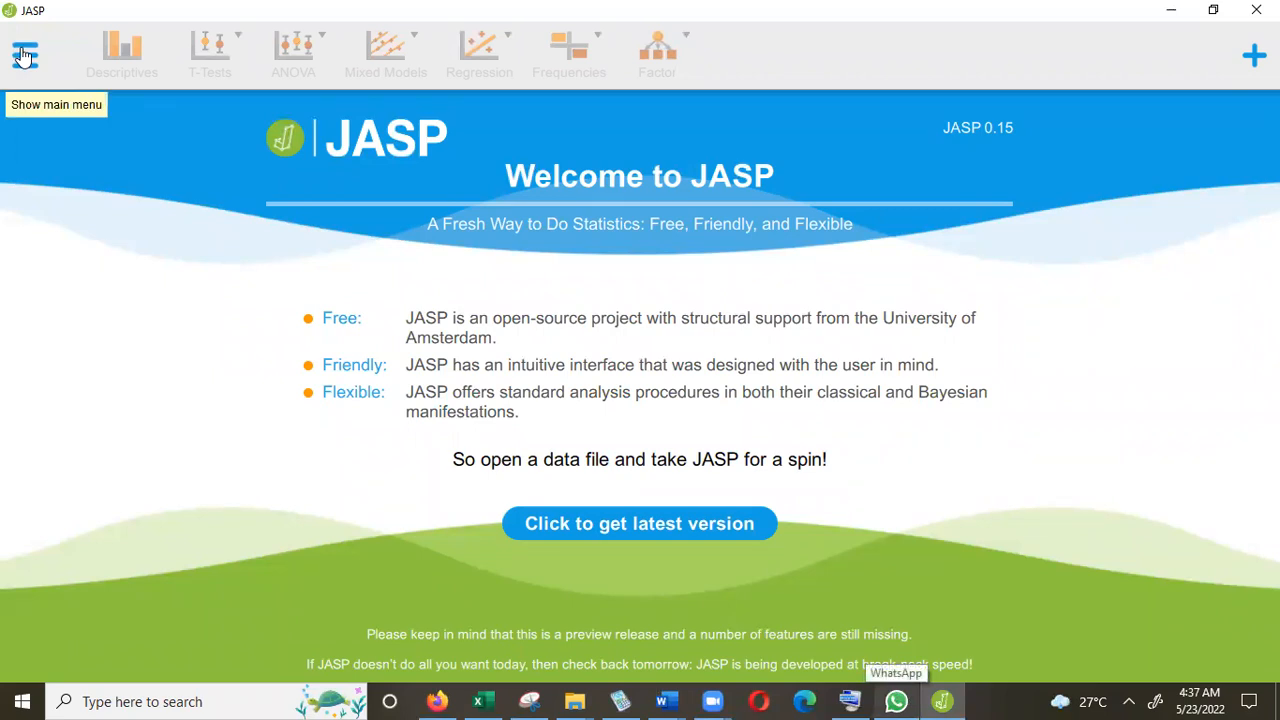
left_click(25, 55)
left_click(25, 55)
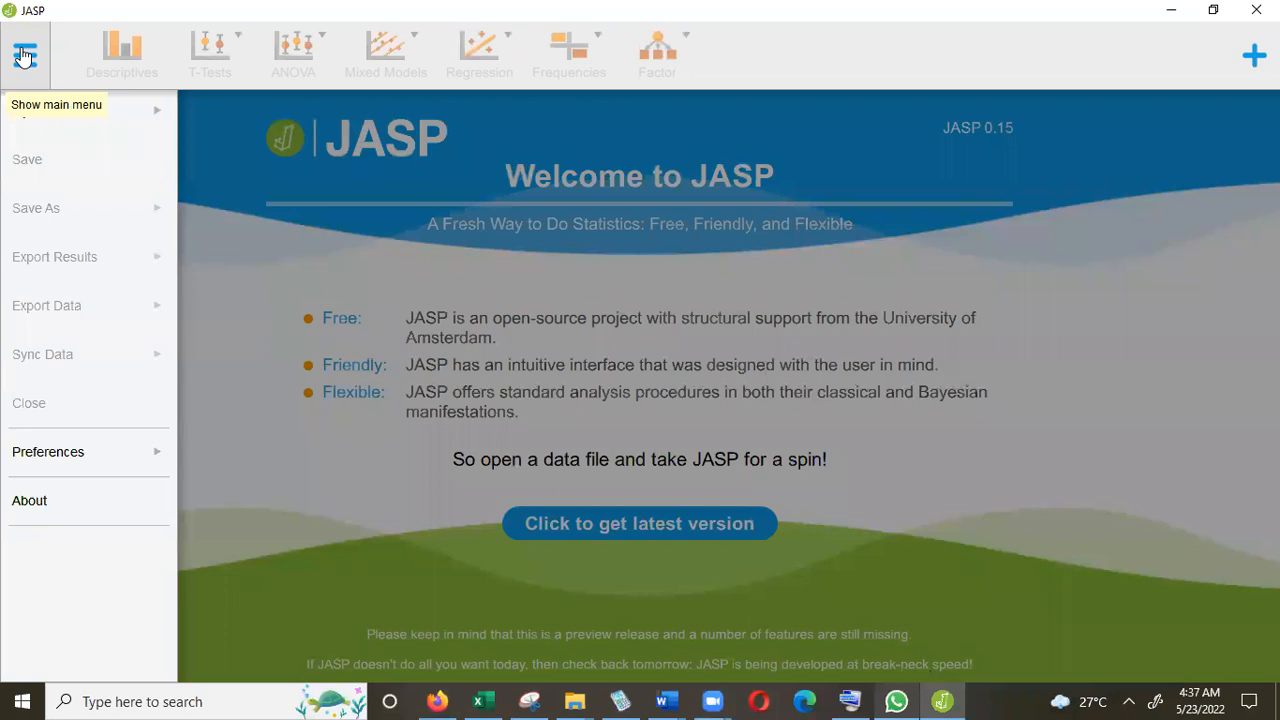
left_click(57, 120)
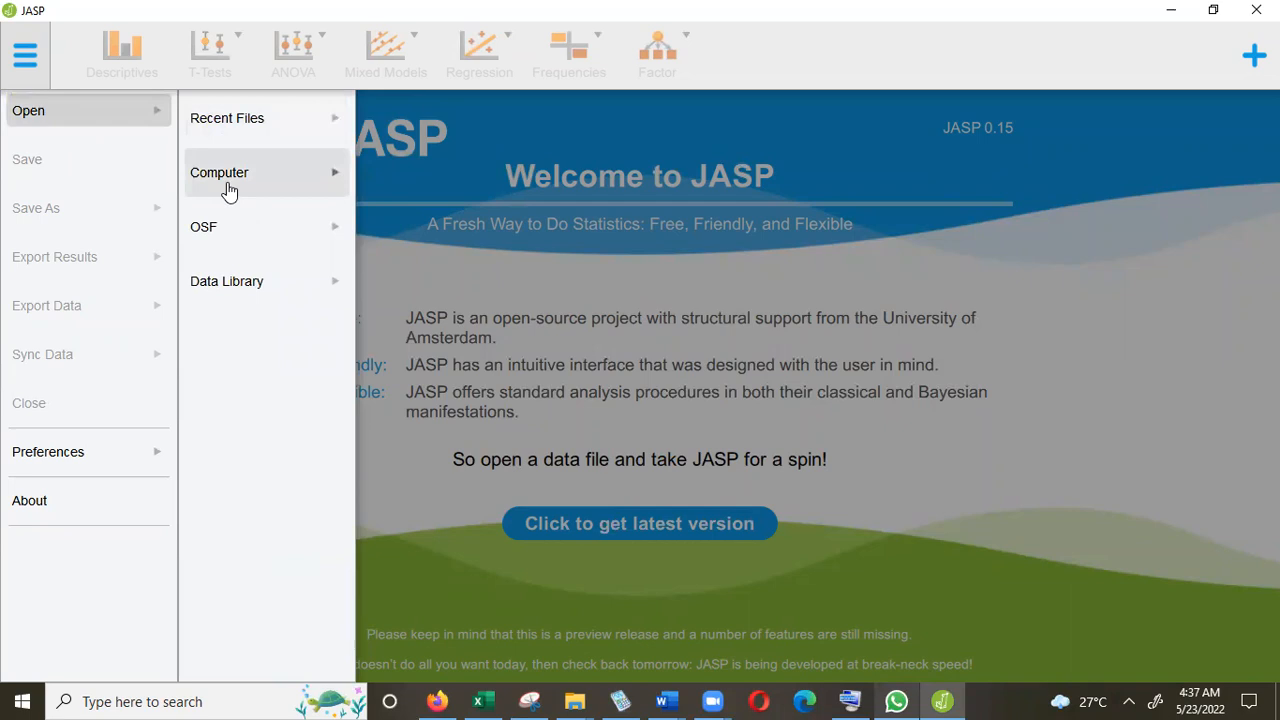
left_click(229, 191)
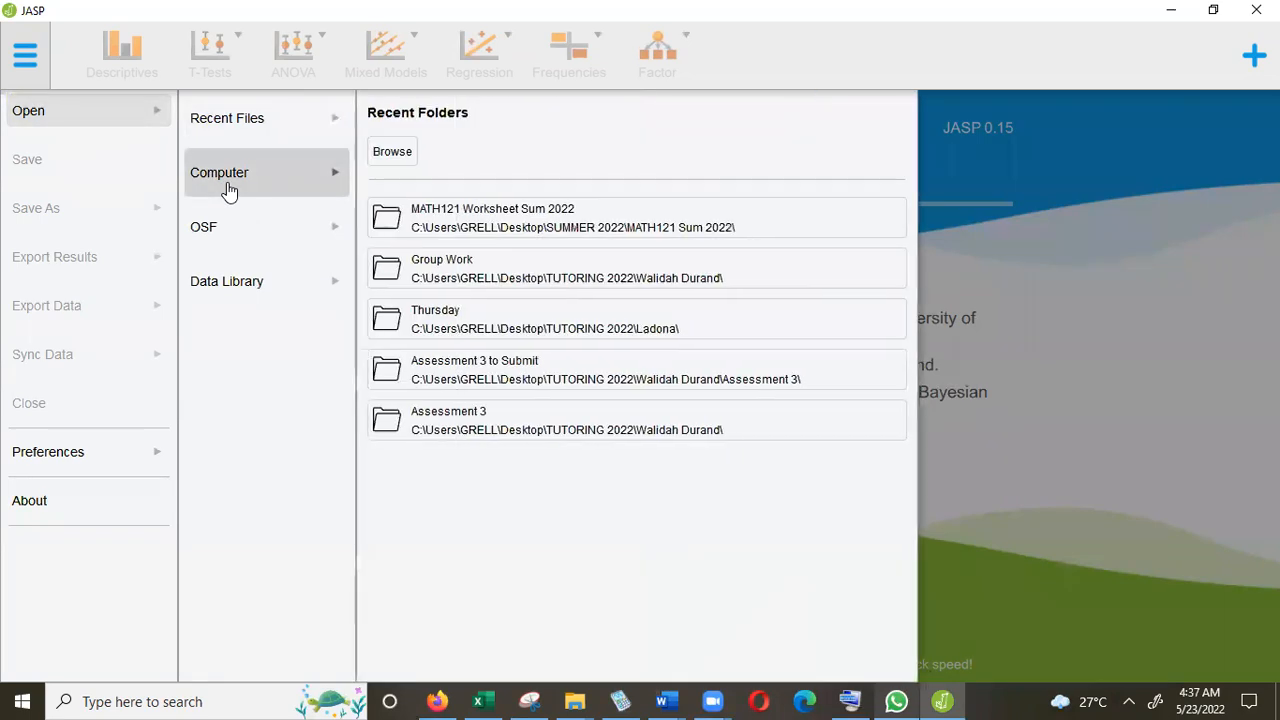
left_click(237, 126)
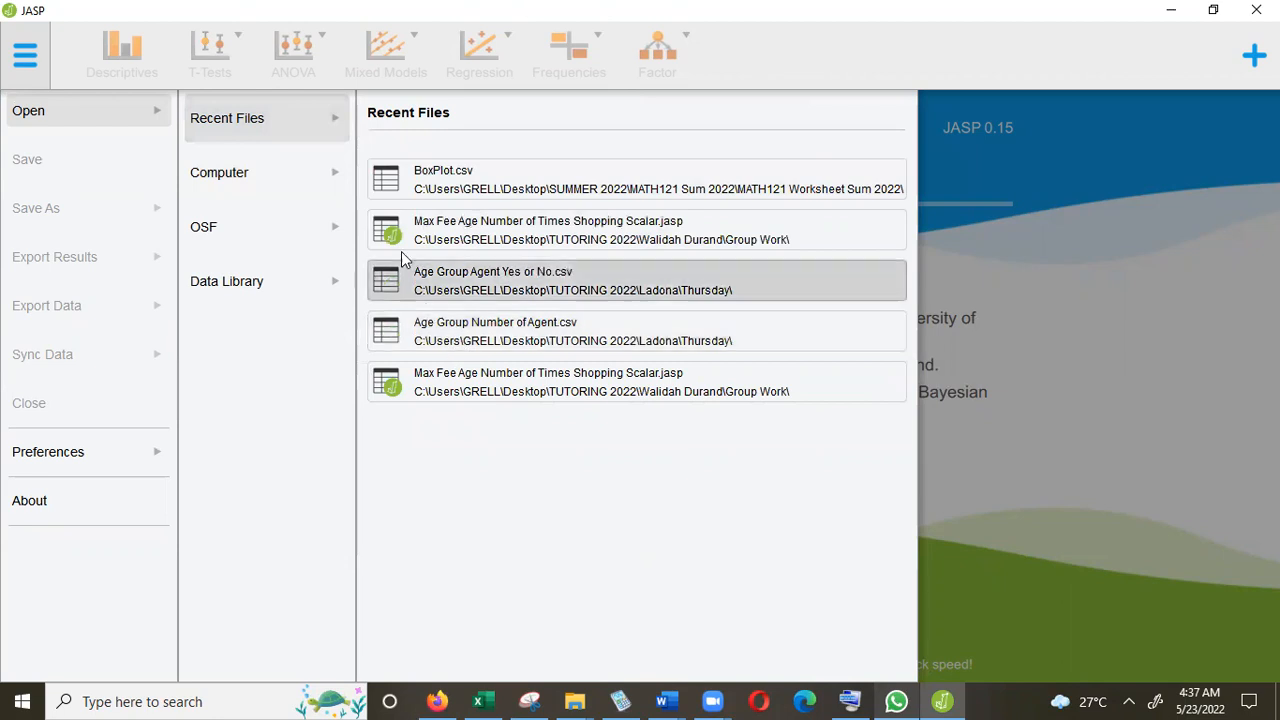
left_click(238, 185)
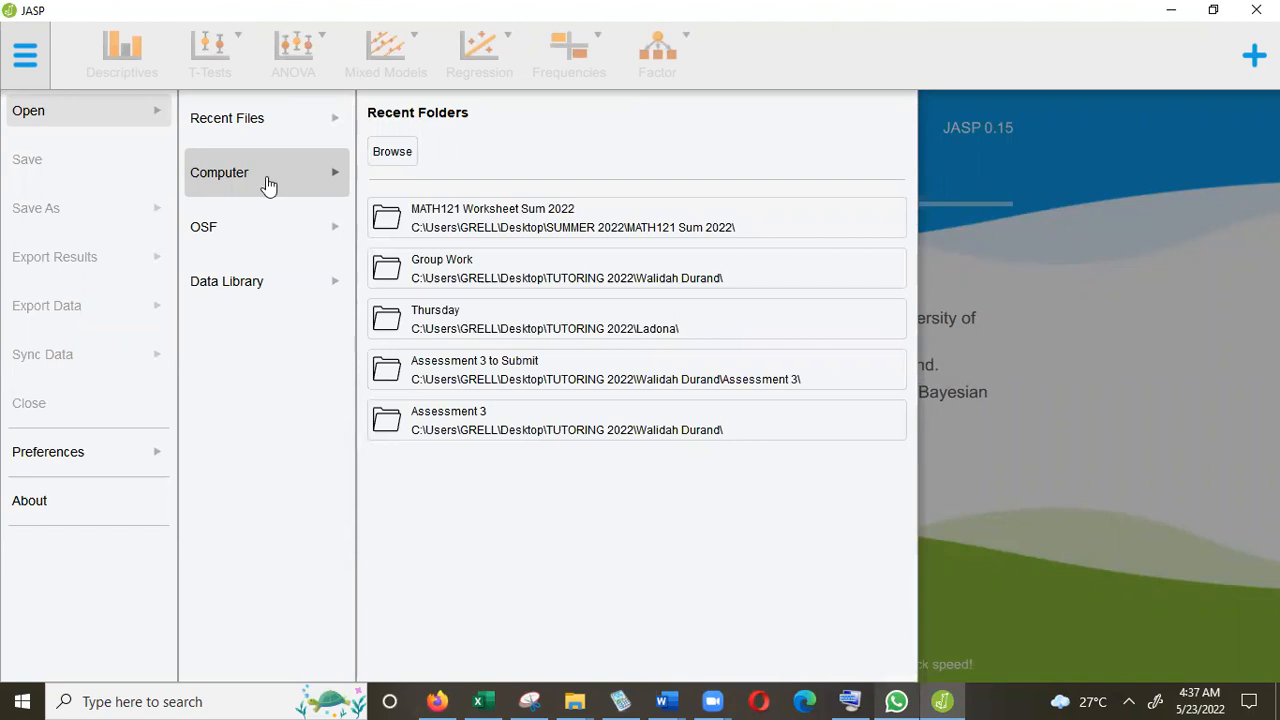
left_click(507, 220)
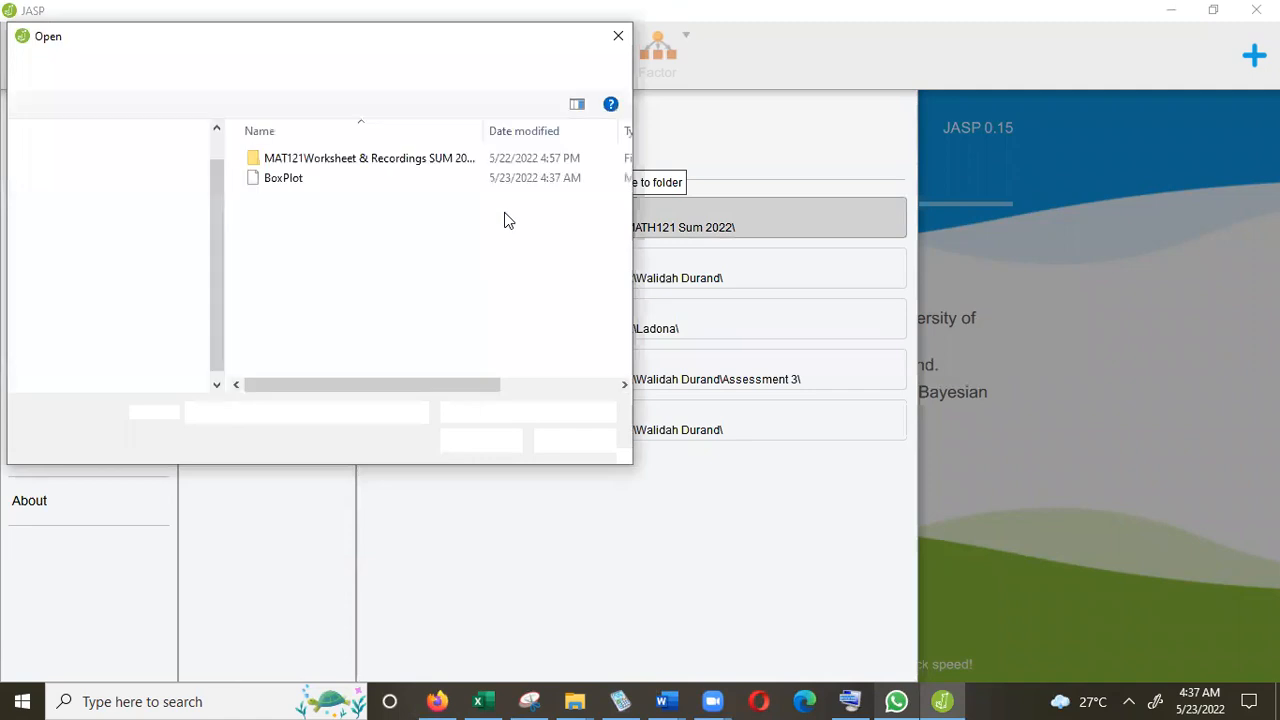
left_click(273, 181)
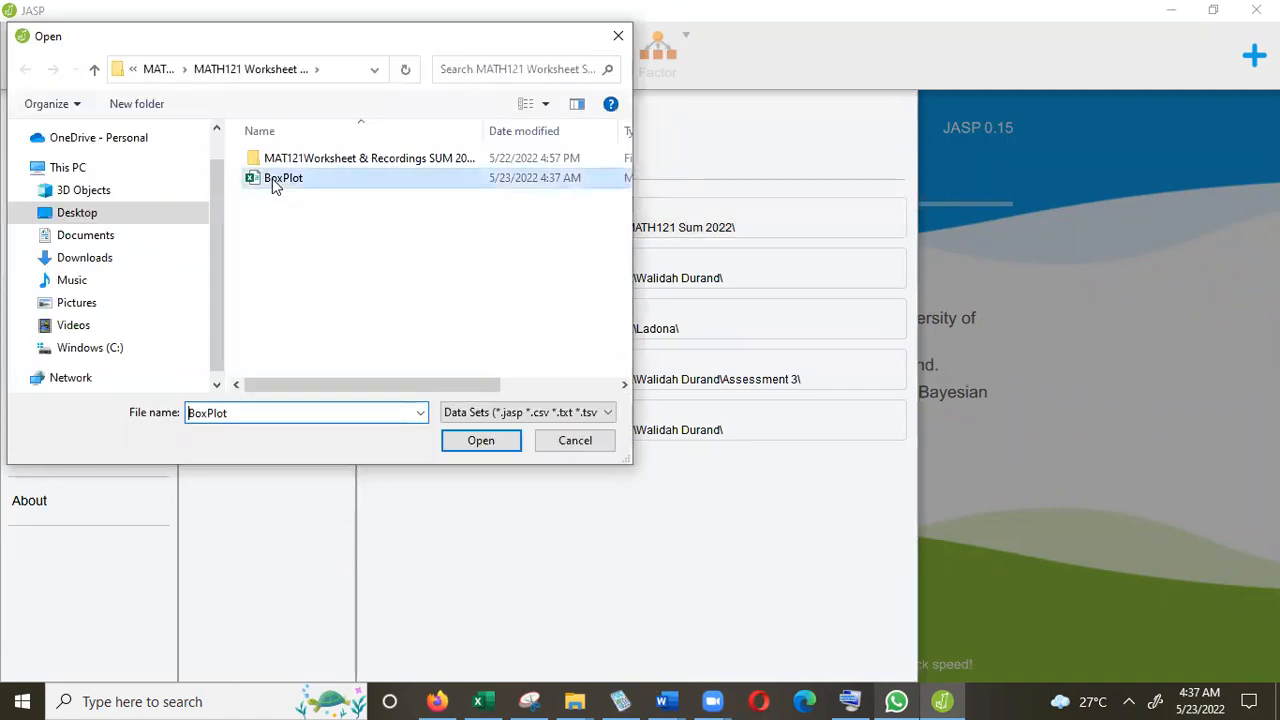
left_click(487, 446)
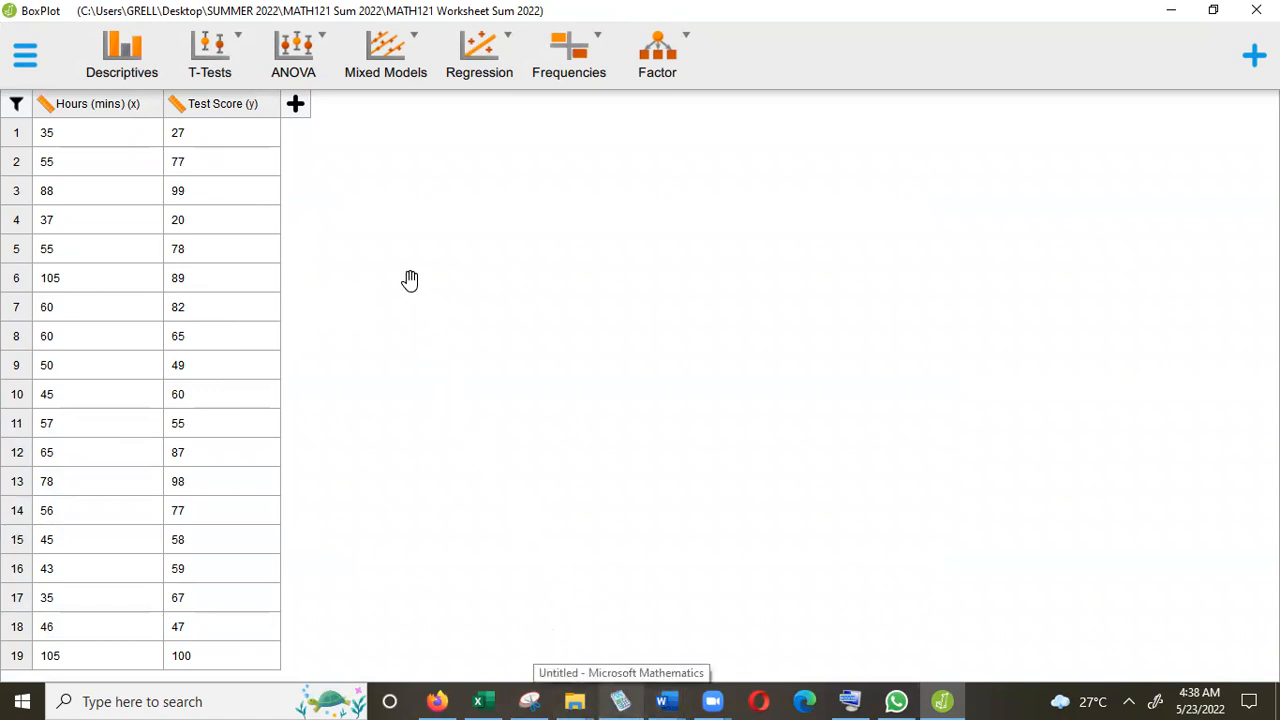
Step: Create a classical Correlation analysis and enable scatter plots for it
left_click(428, 119)
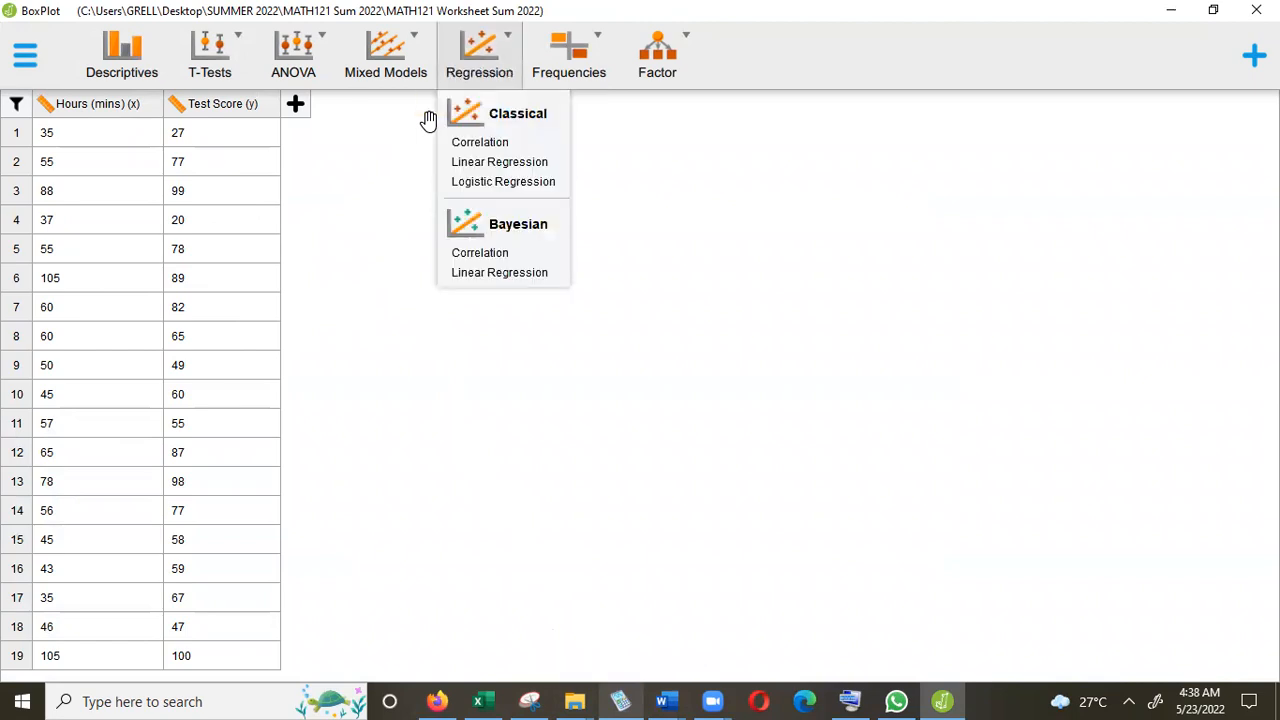
left_click(484, 148)
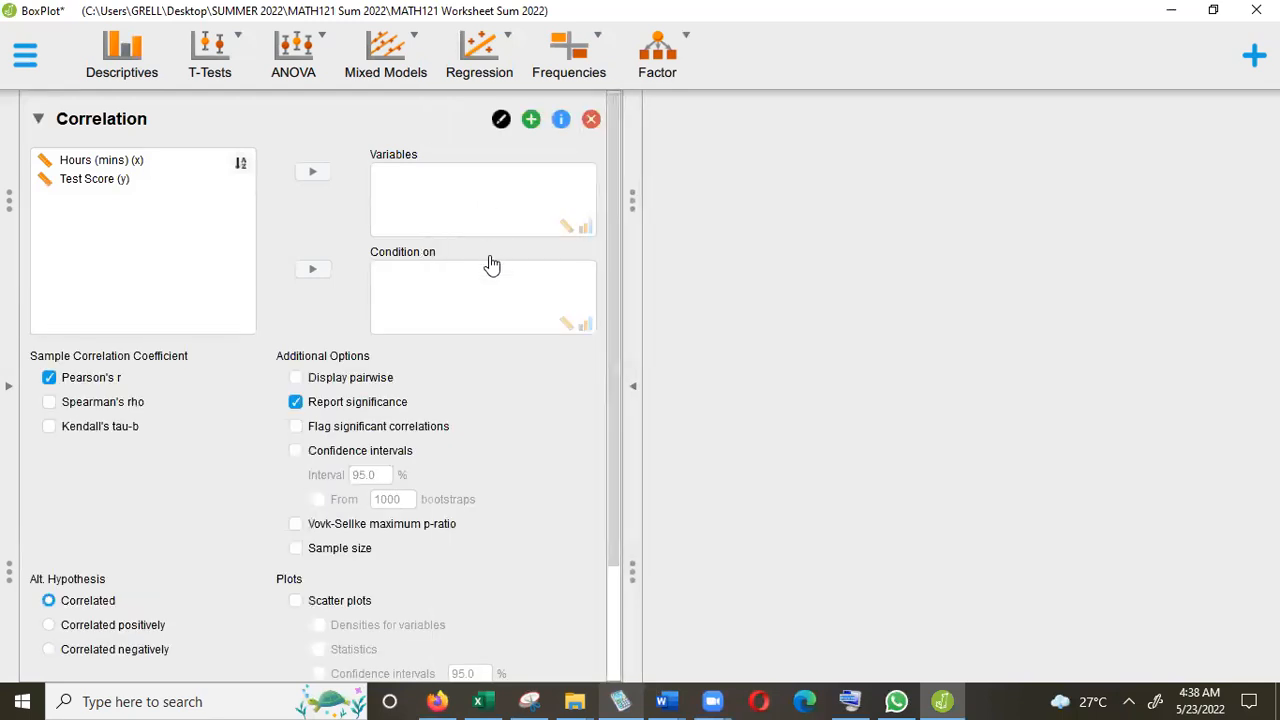
left_click(297, 603)
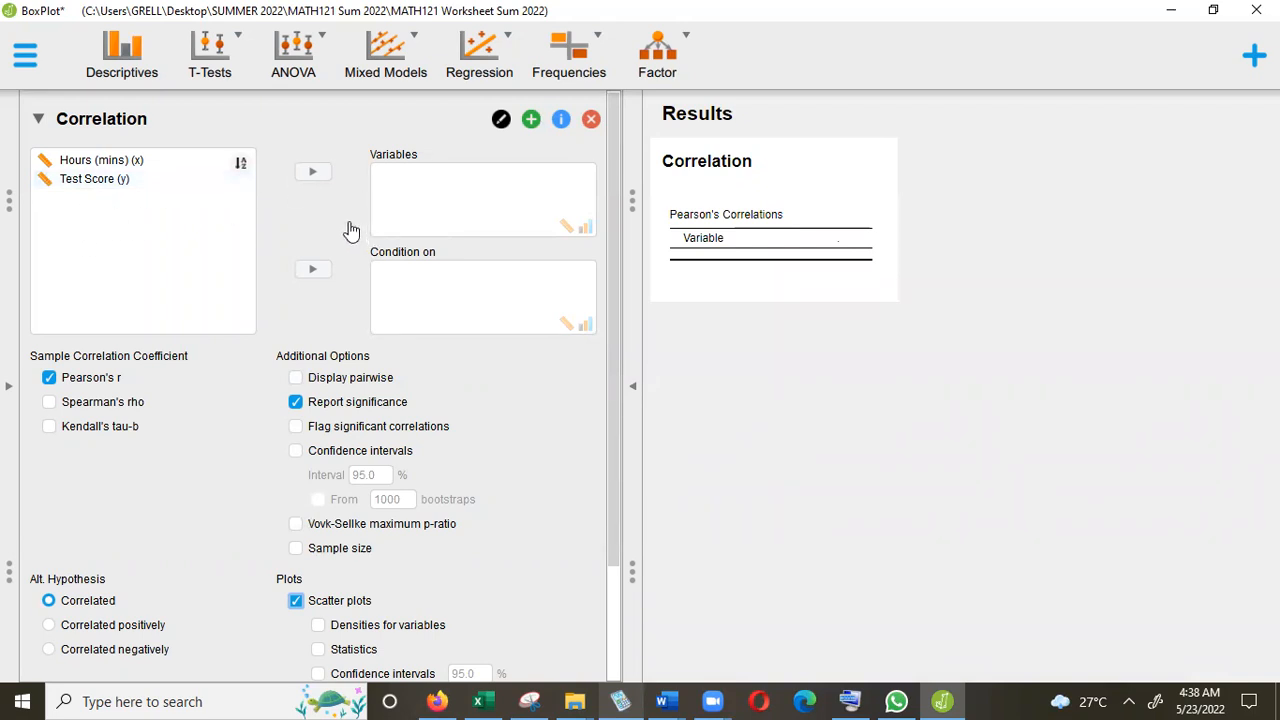
Step: Assign Hours (mins) (x) and Test Score (y), in that order, as the variables of the correlation analysis
left_click(128, 166)
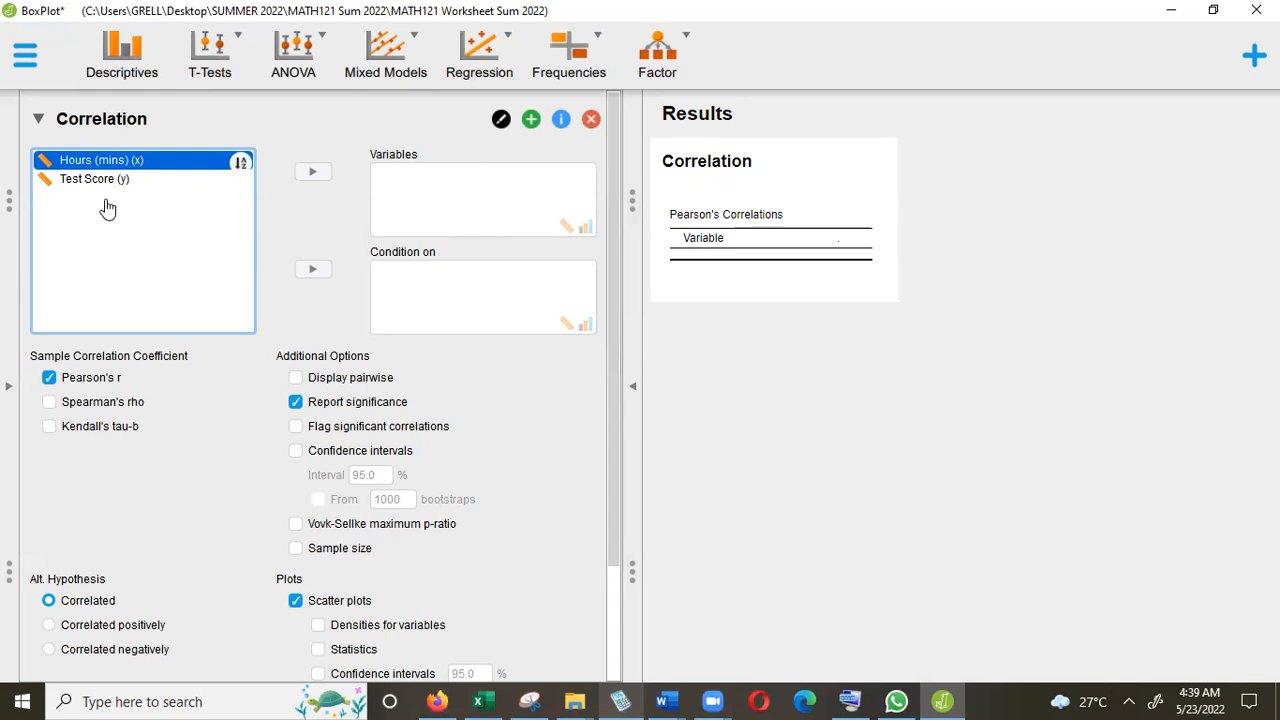
left_click(312, 172)
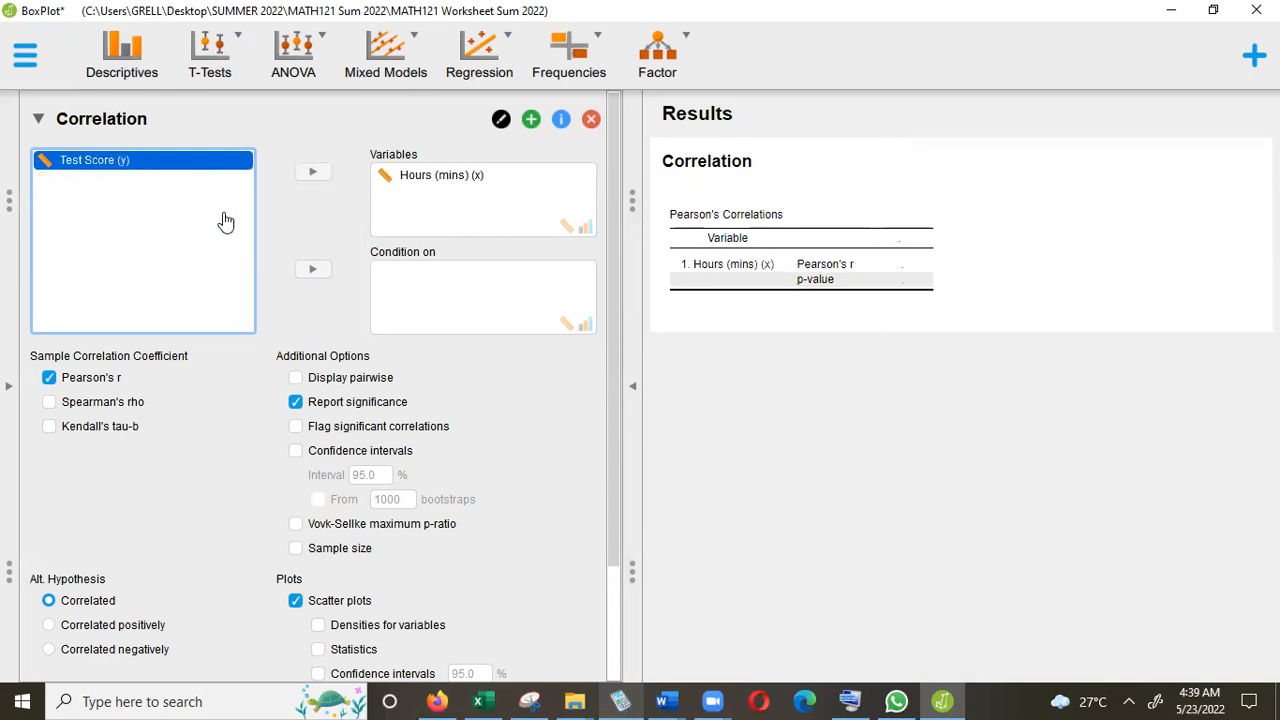
left_click(312, 173)
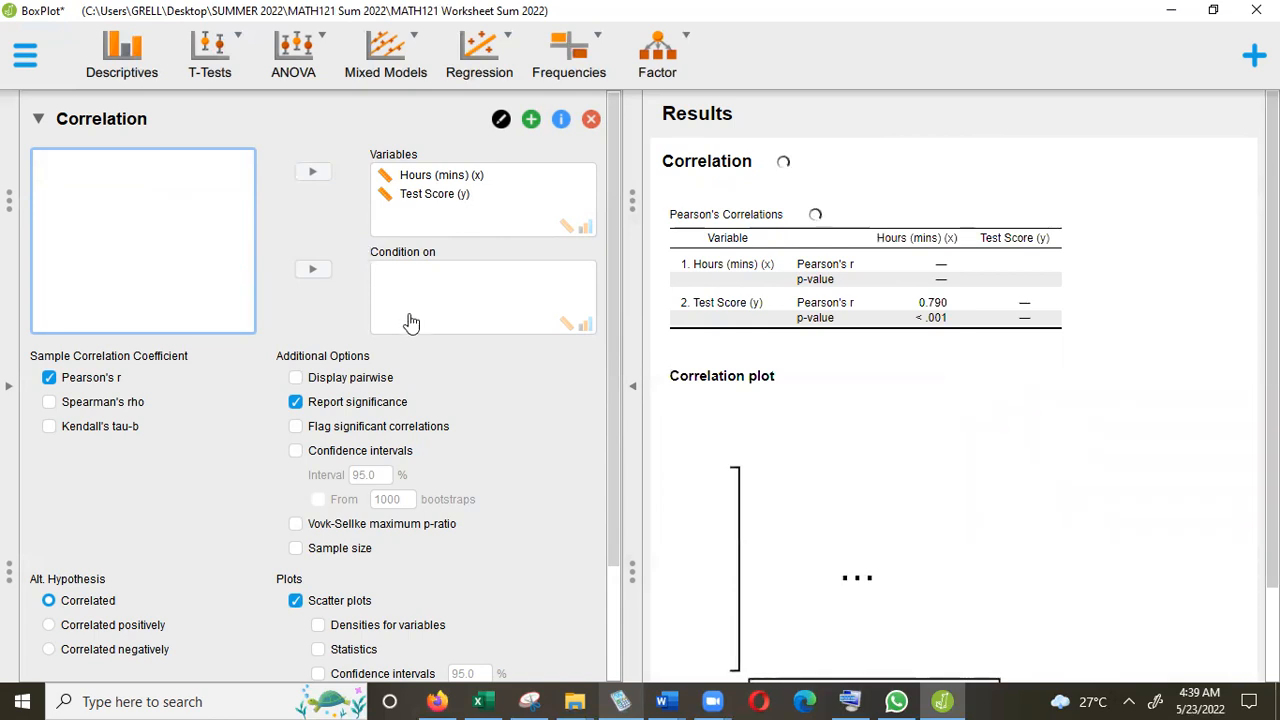
left_click(413, 178)
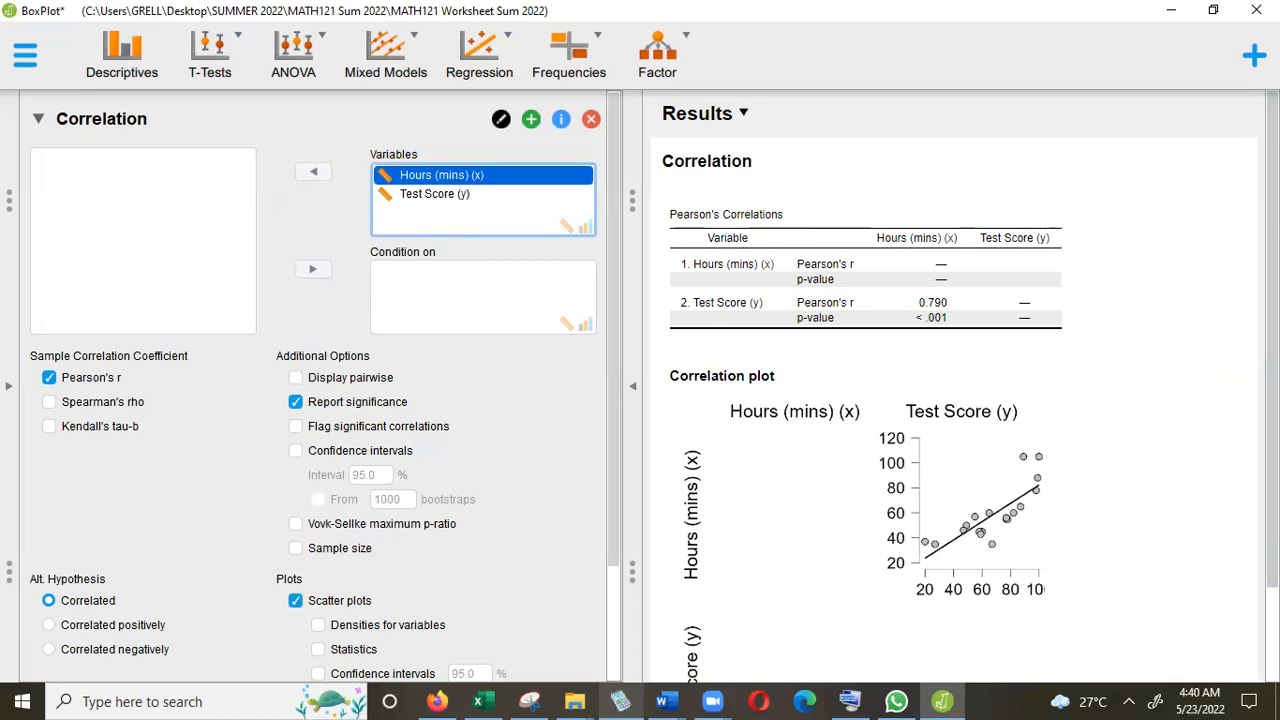
Step: Examine the correlation plot, its available actions and the remaining options of the correlation analysis
scroll(946, 289, "down", 2)
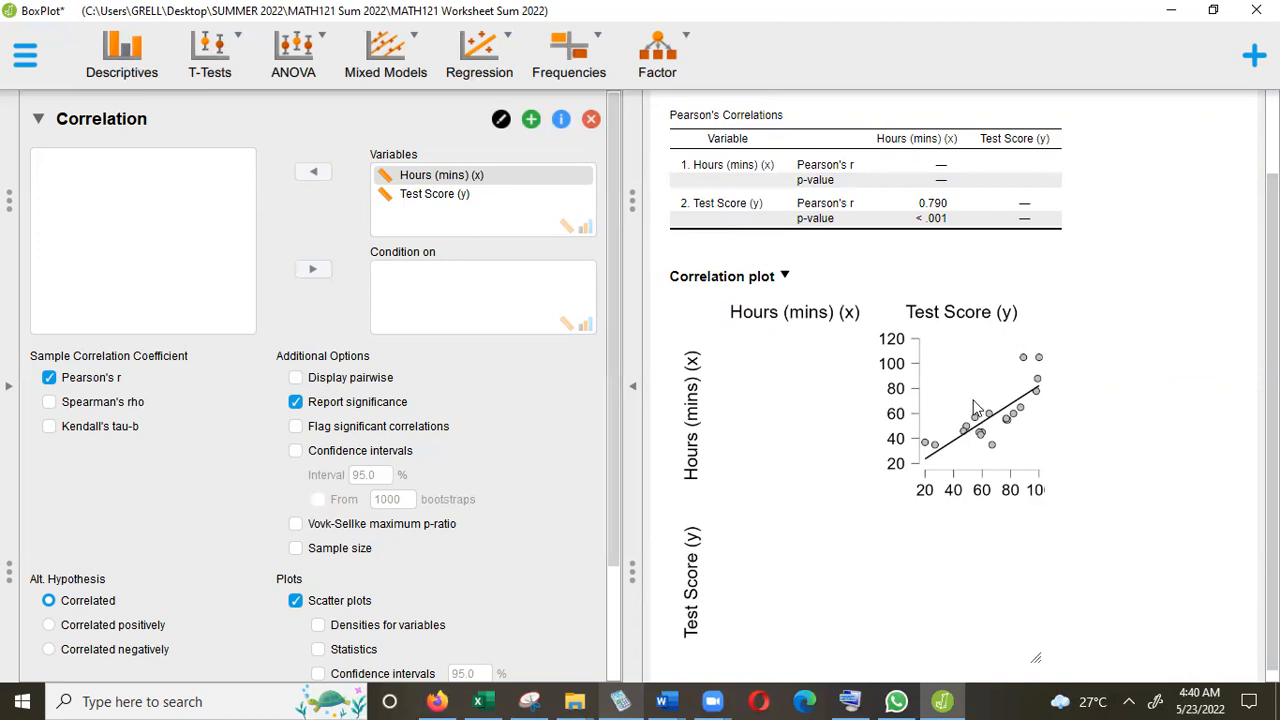
left_click(786, 278)
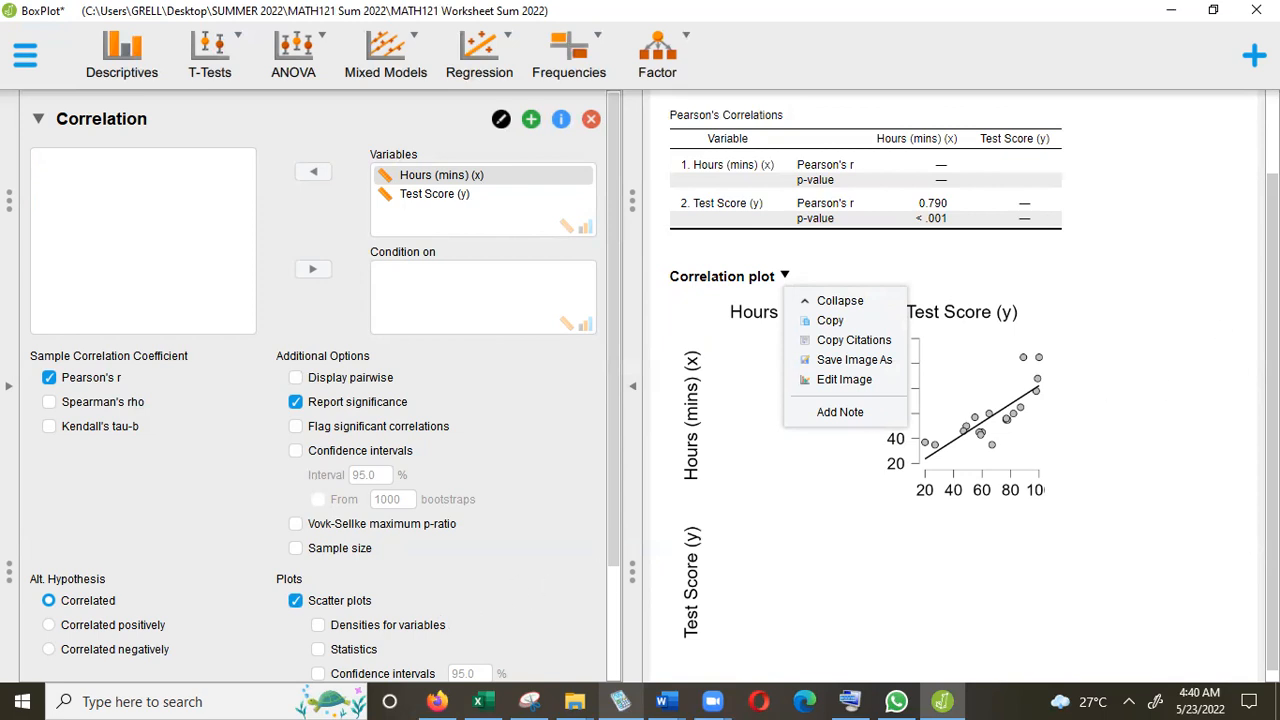
scroll(862, 389, "down", 1)
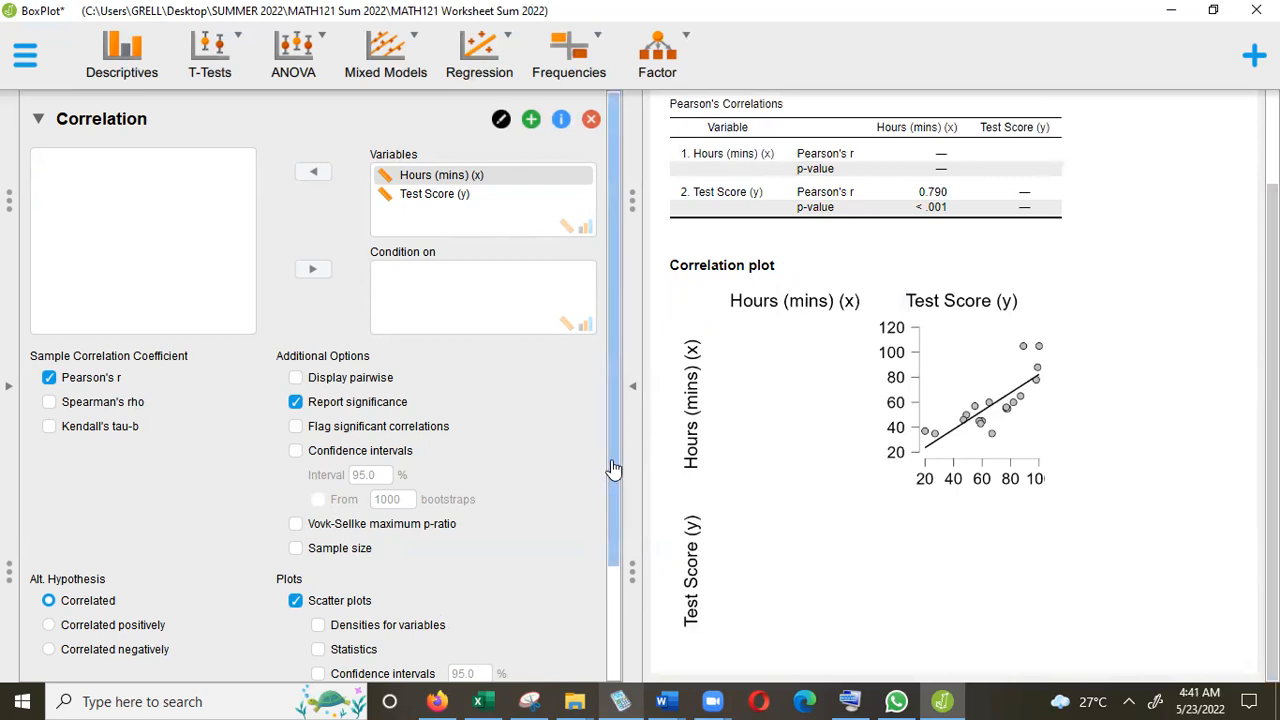
left_click_drag(615, 504, 638, 289)
left_click_drag(611, 485, 624, 645)
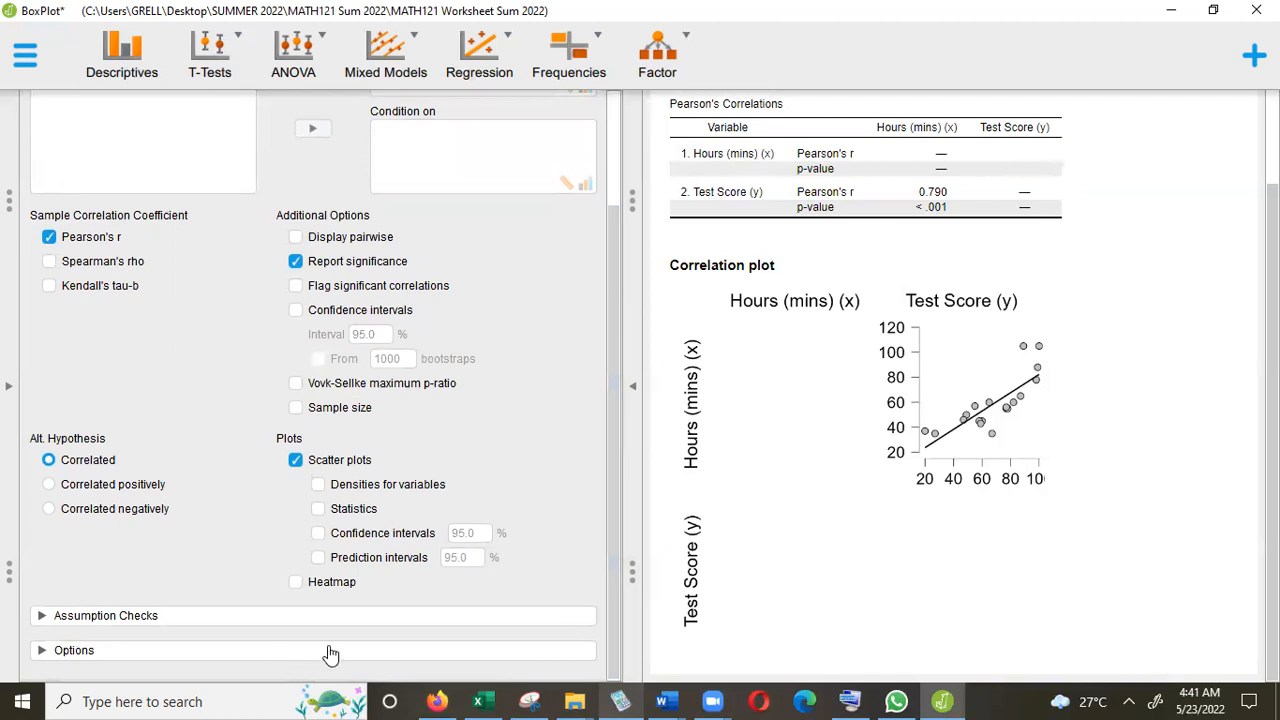
left_click(484, 26)
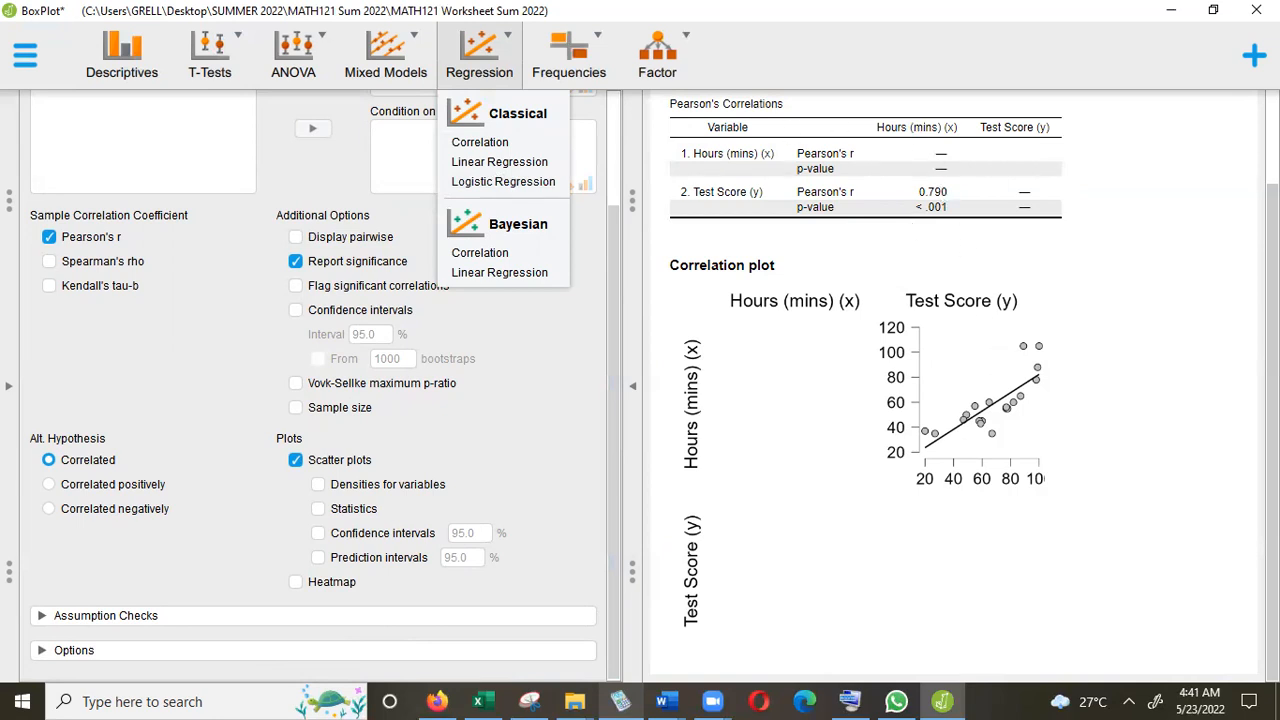
Step: Copy the Pearson's Correlations table and paste it below the data table in the Word file Document4
scroll(838, 258, "up", 2)
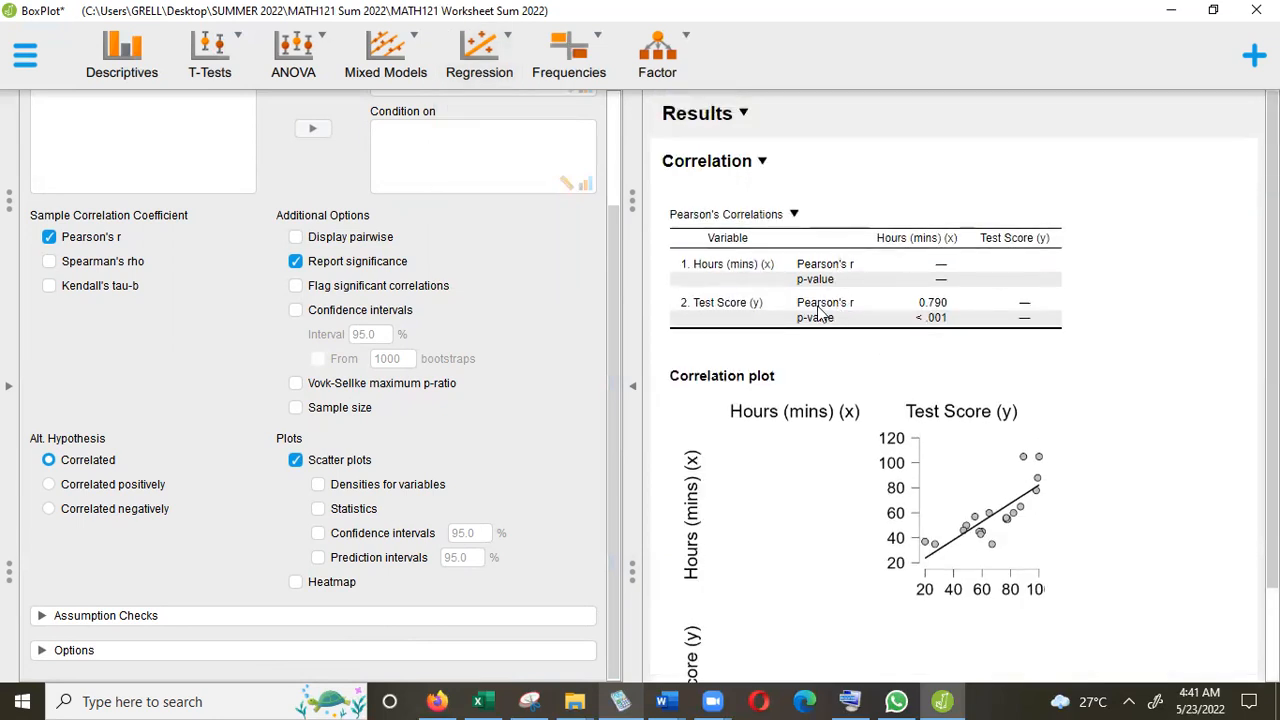
left_click(793, 217)
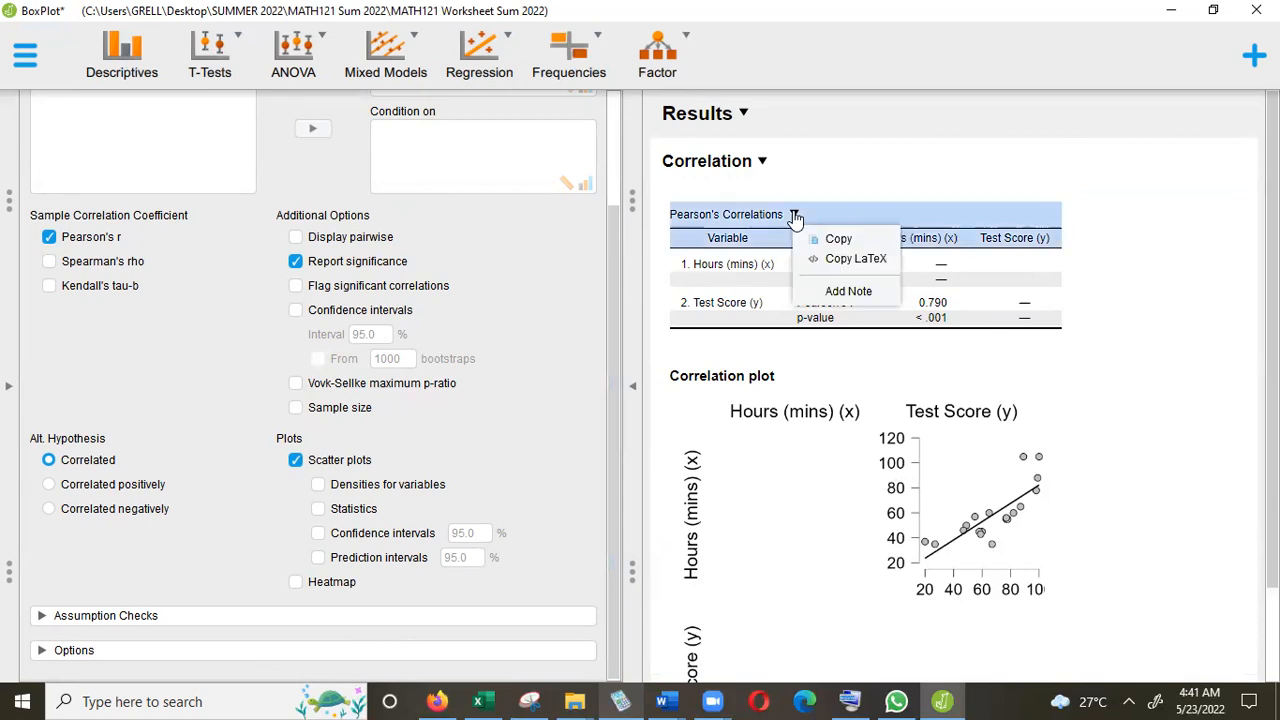
left_click(836, 241)
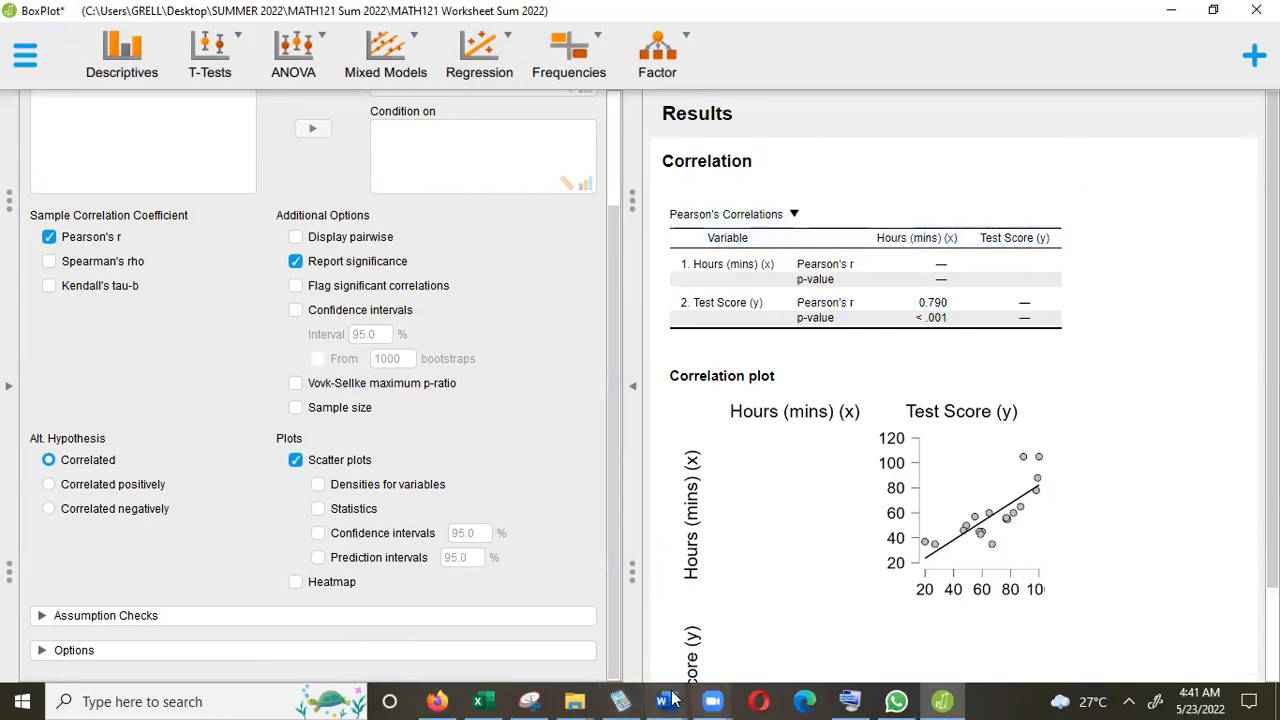
left_click(668, 701)
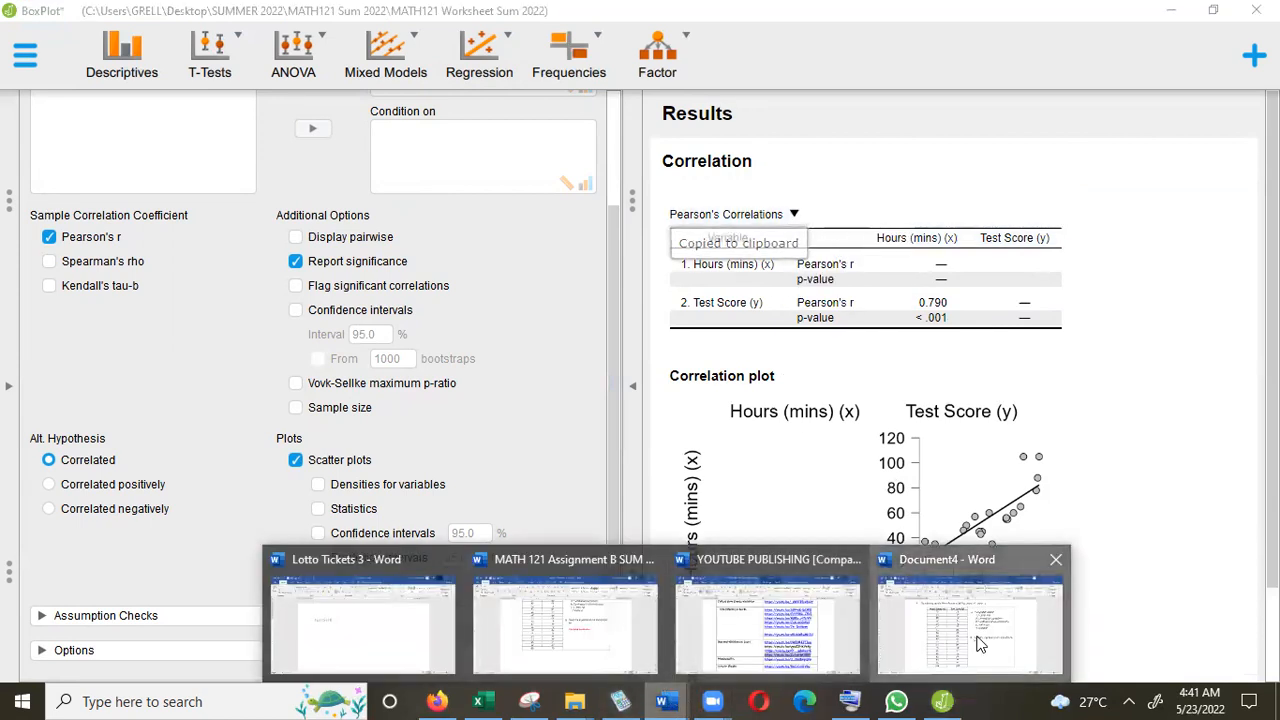
left_click(980, 645)
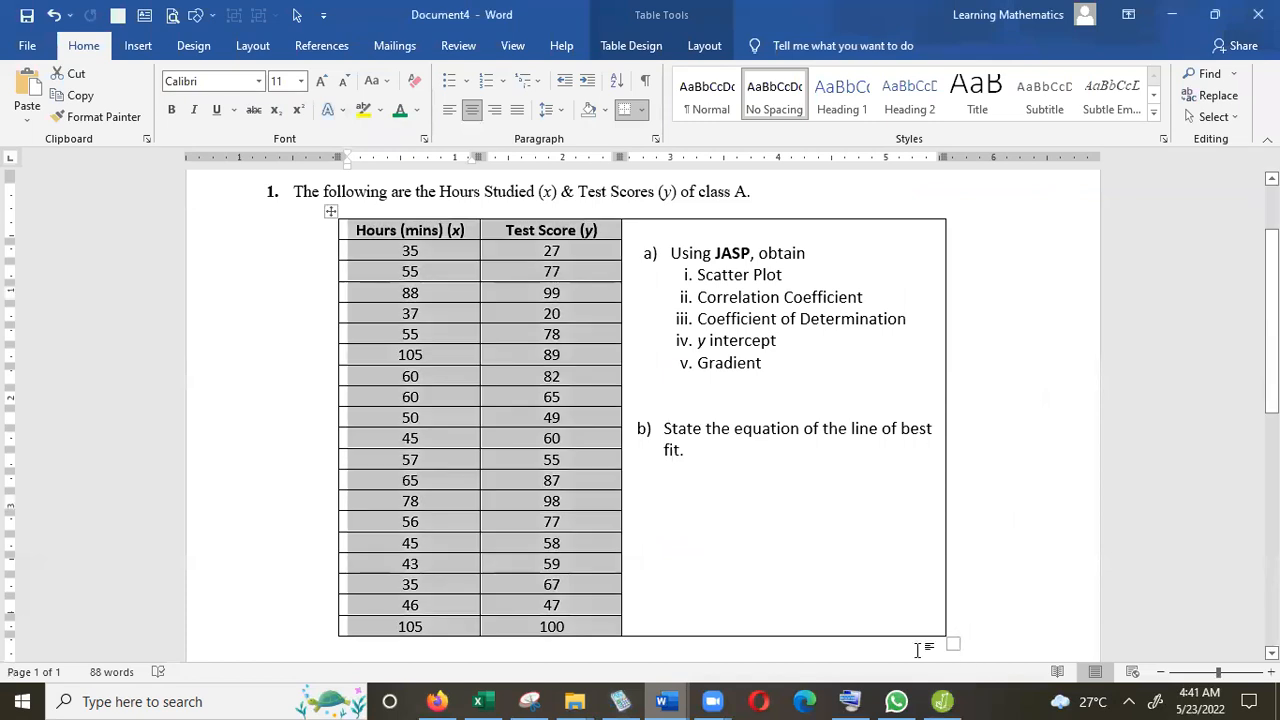
left_click(917, 650)
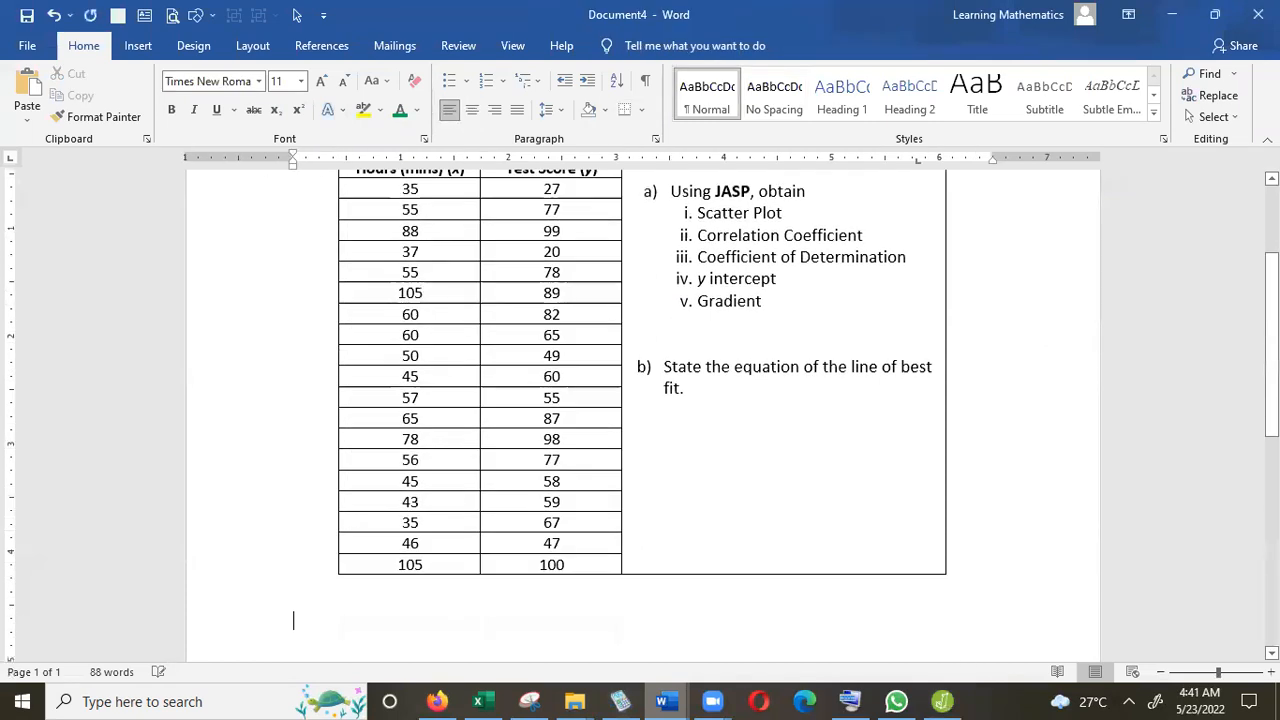
key("ctrl+v")
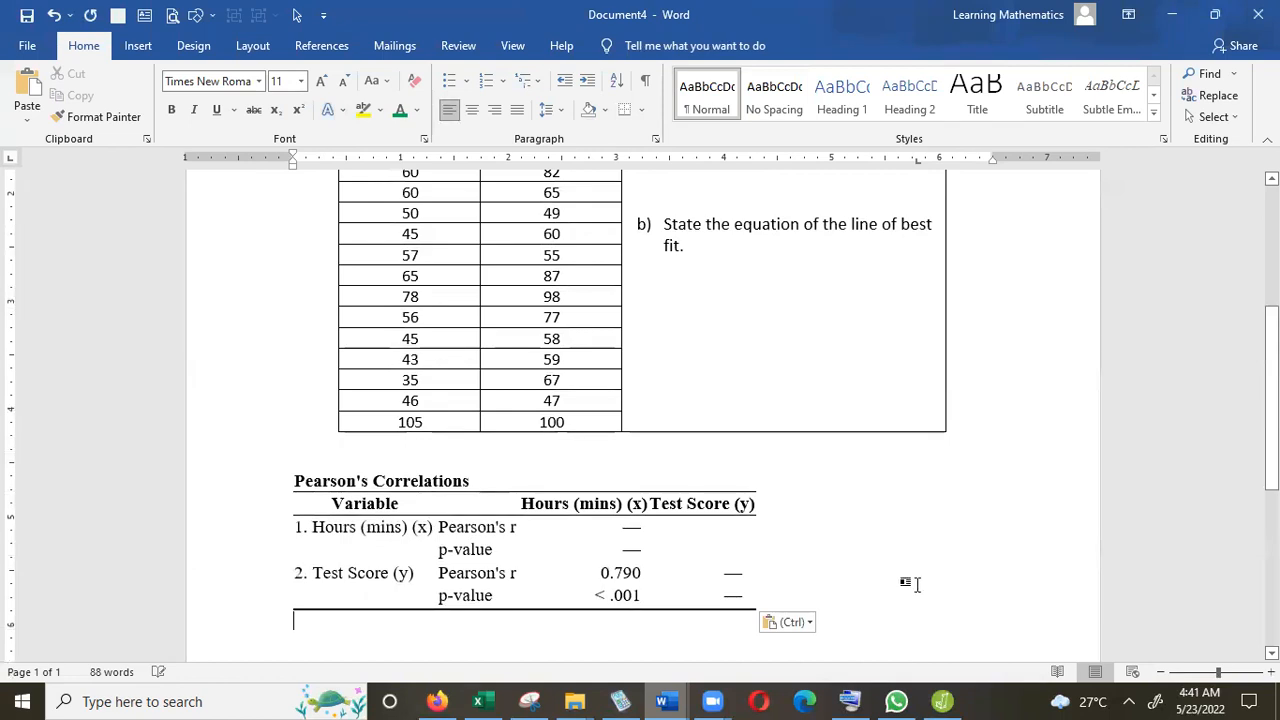
Step: Insert two blank lines between the data table and the pasted Pearson's Correlations table
mouse_move(661, 701)
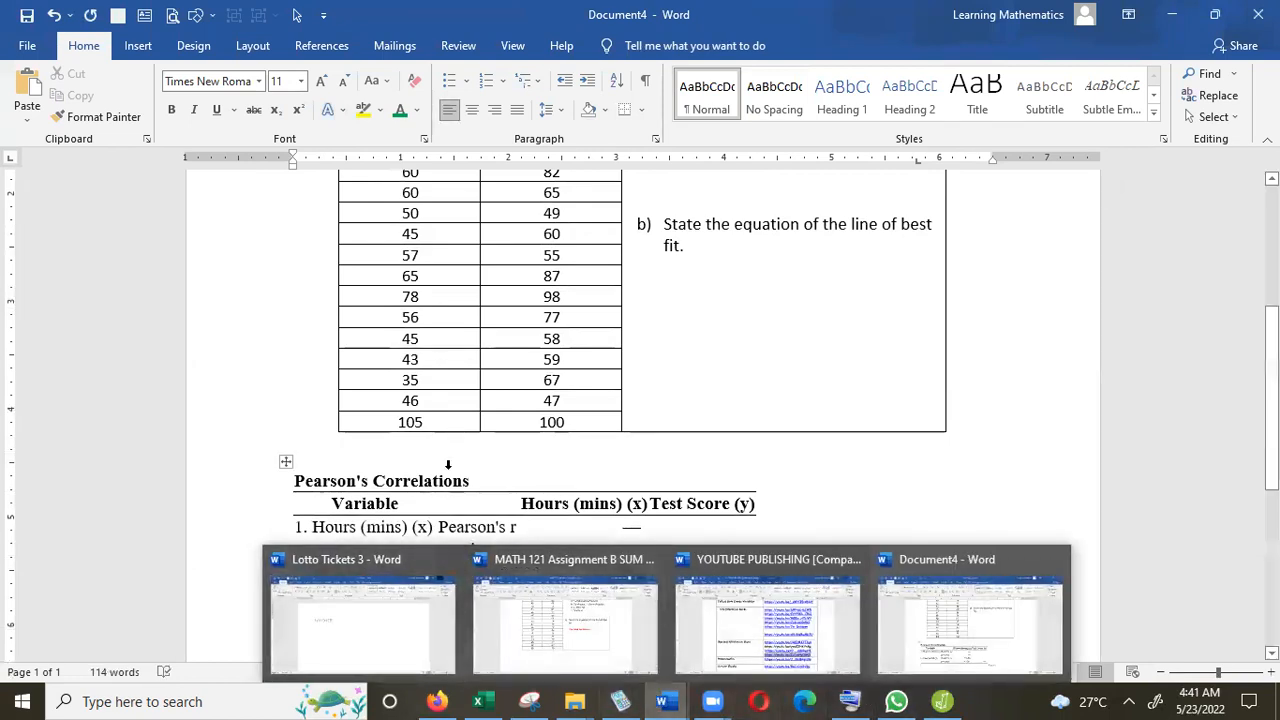
left_click(314, 444)
key("Return")
key("Return")
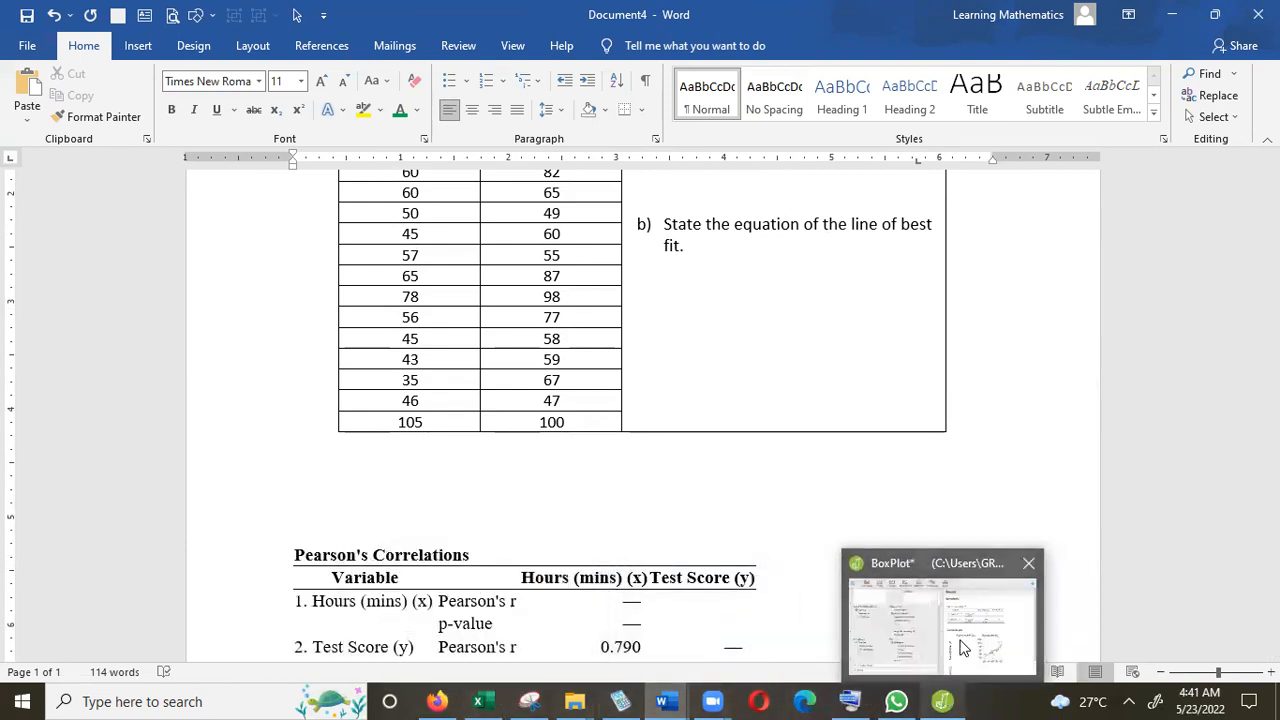
Step: Switch to JASP, copy the correlation plot and paste it above the Pearson's Correlations table in the Word file Document4
left_click(945, 700)
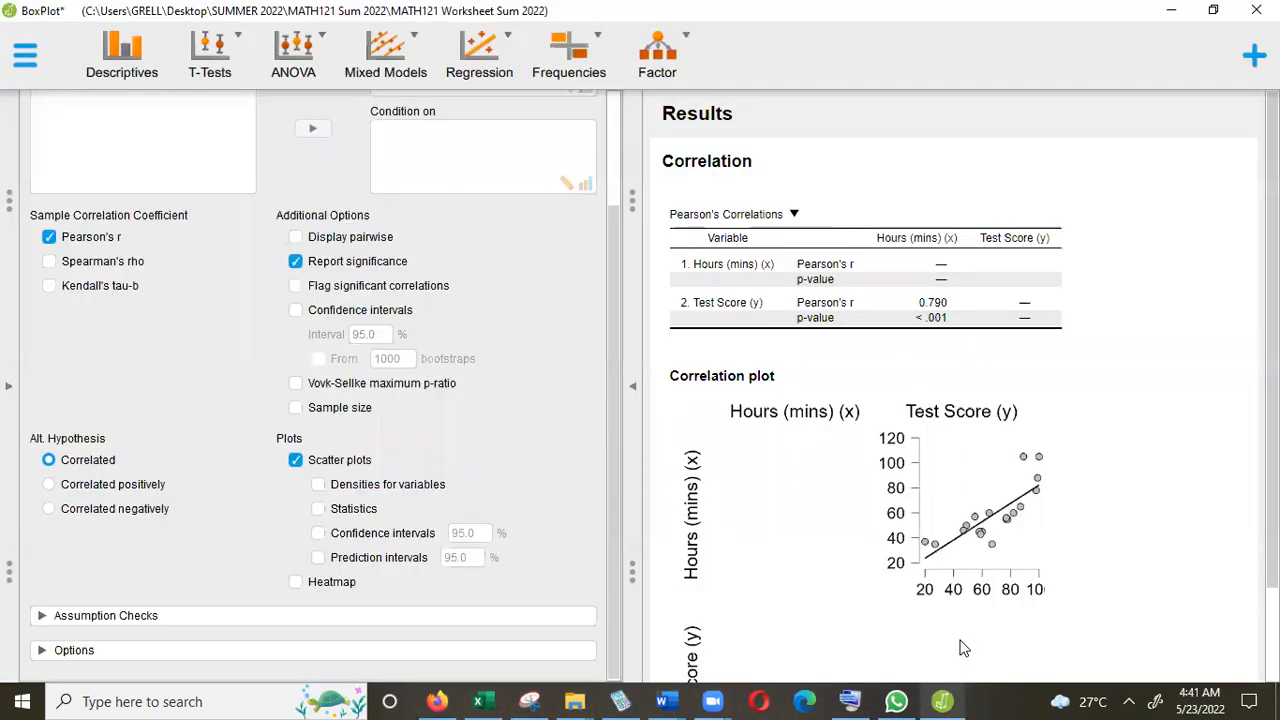
left_click(785, 376)
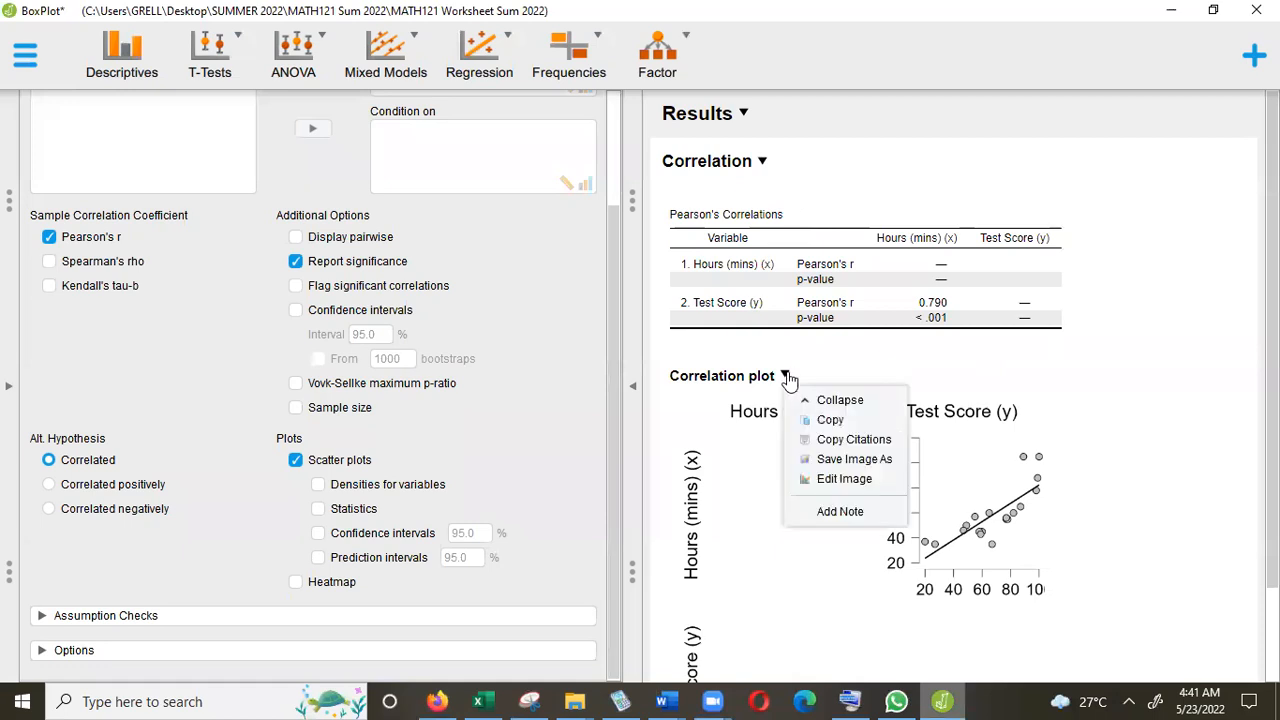
left_click(835, 420)
mouse_move(662, 698)
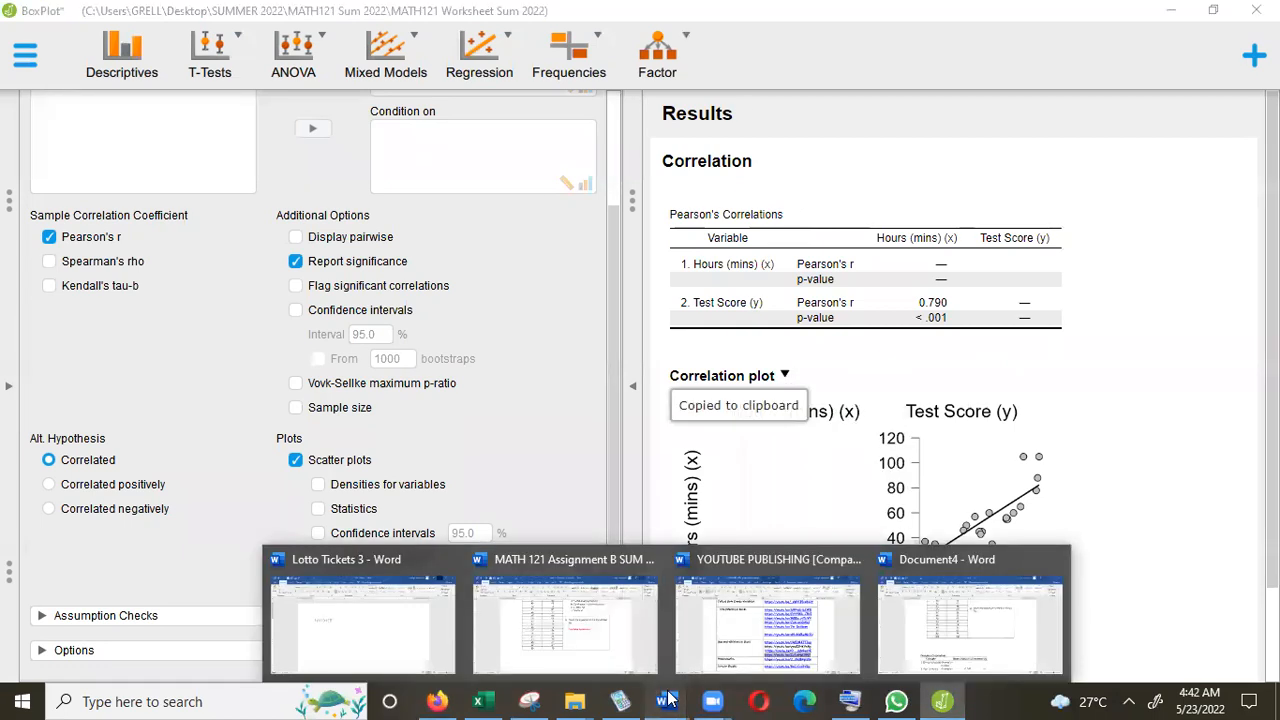
key("ctrl+v")
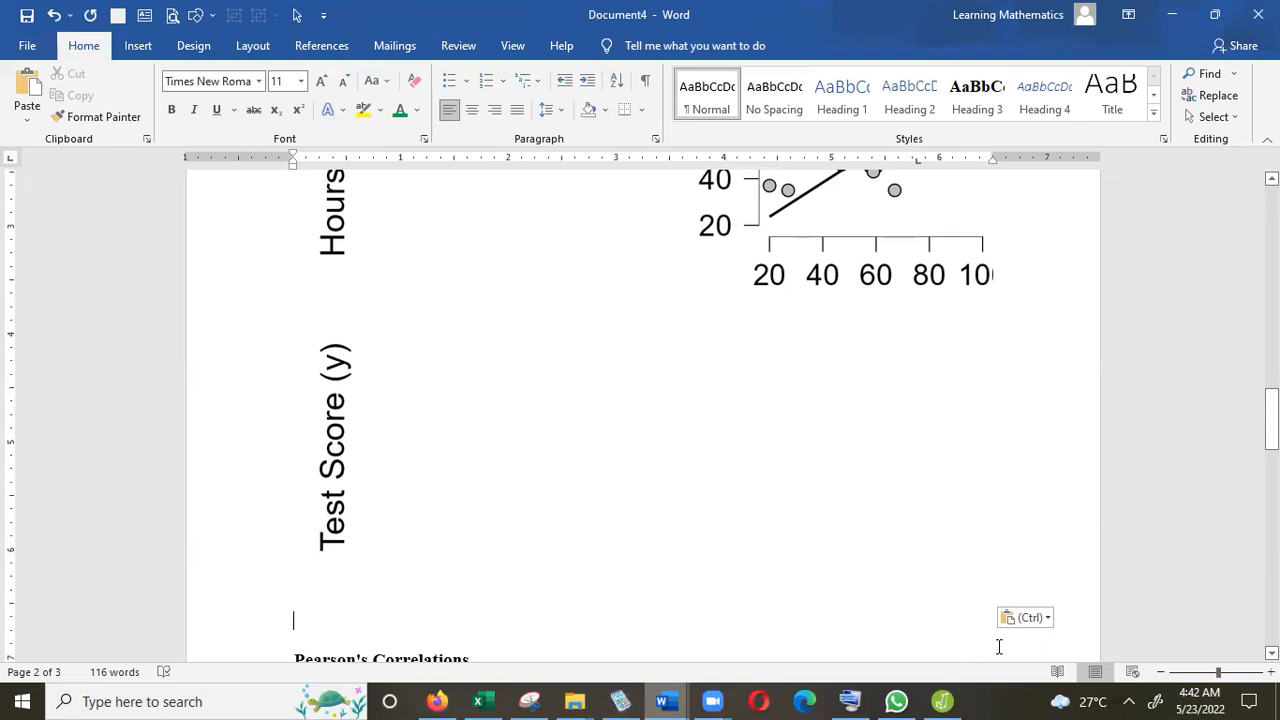
Step: Review the list of required results beside the data table at the beginning of the Word file Document4
left_click(1171, 14)
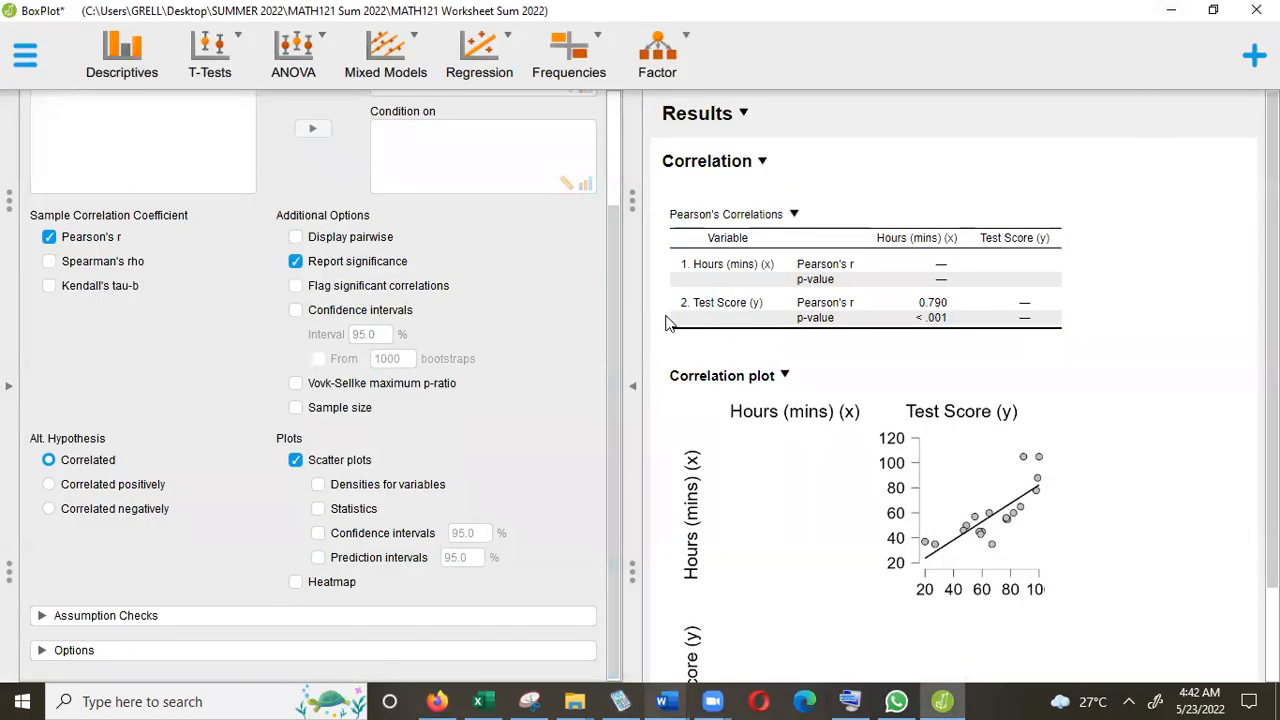
mouse_move(662, 701)
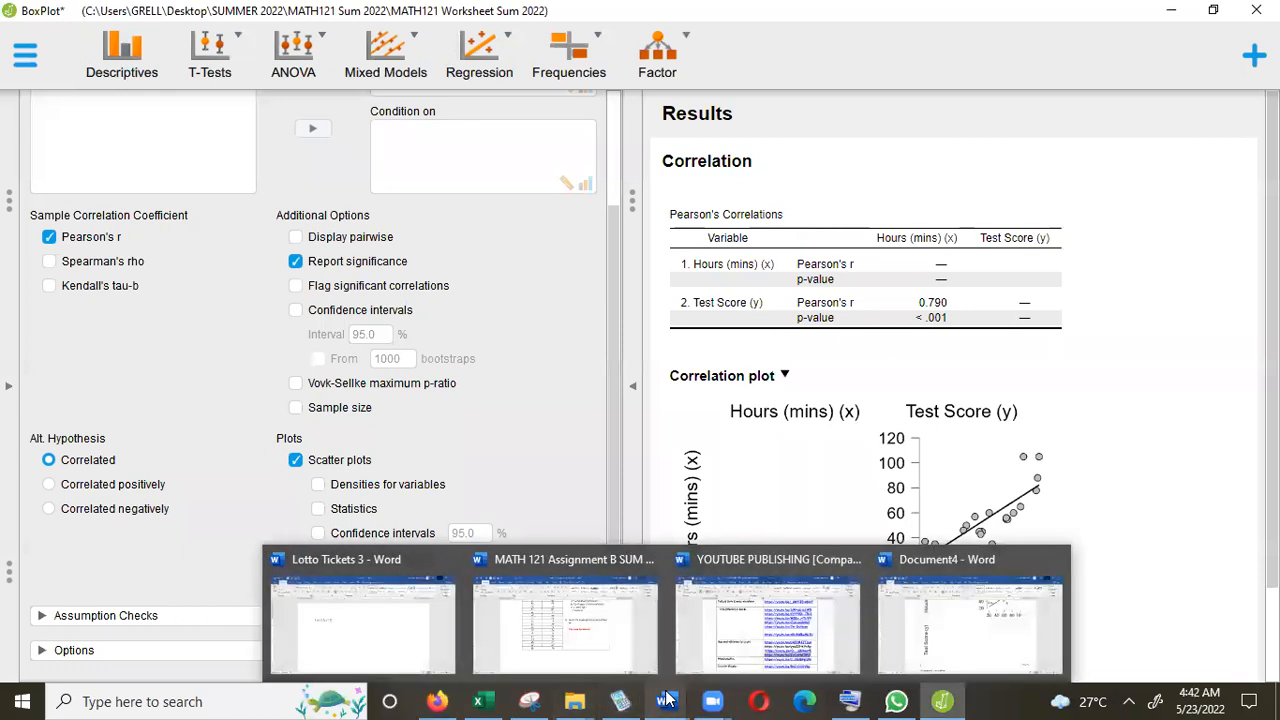
left_click(990, 647)
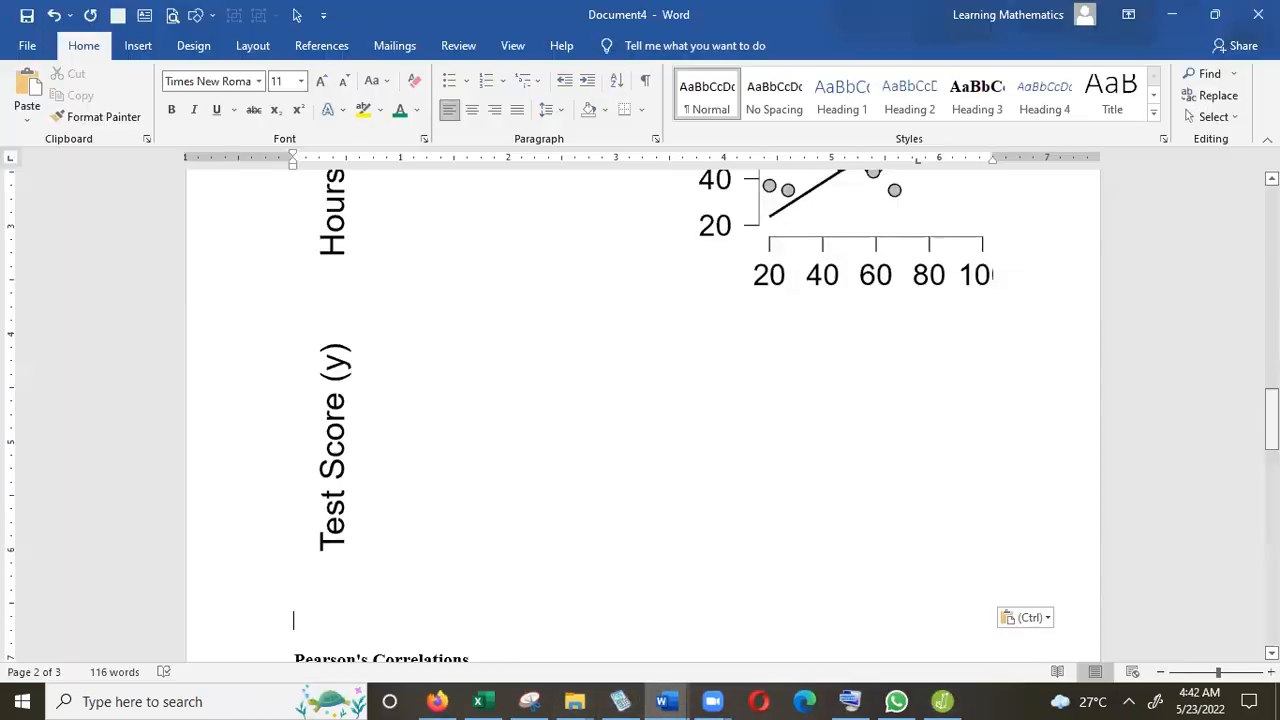
left_click_drag(1271, 412, 1271, 209)
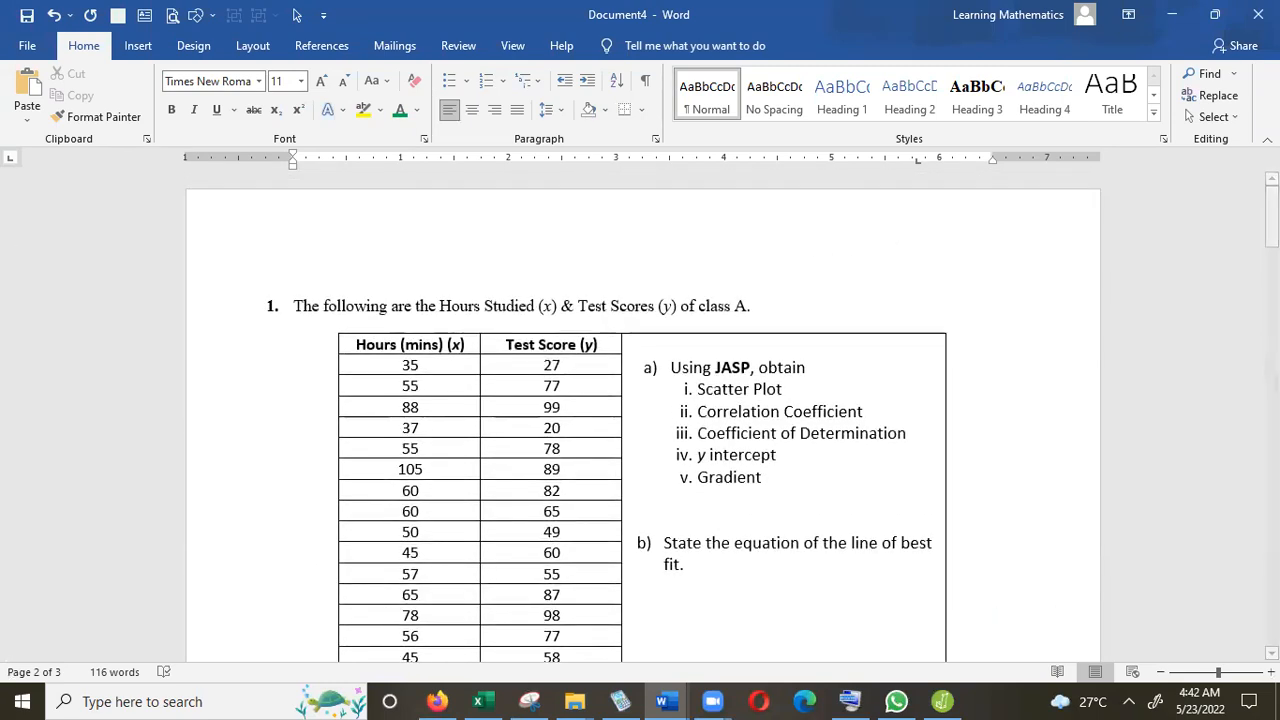
Step: Return to JASP and create a classical Linear Regression analysis
left_click(1173, 18)
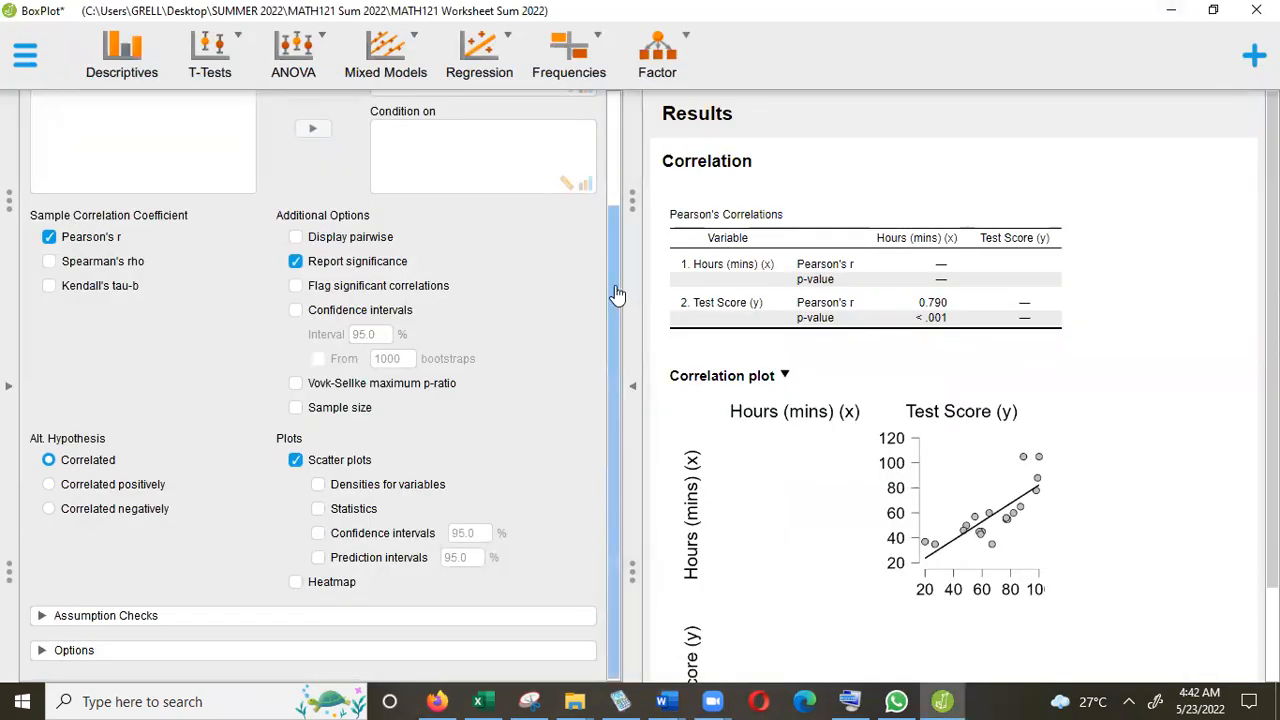
scroll(615, 293, "up", 3)
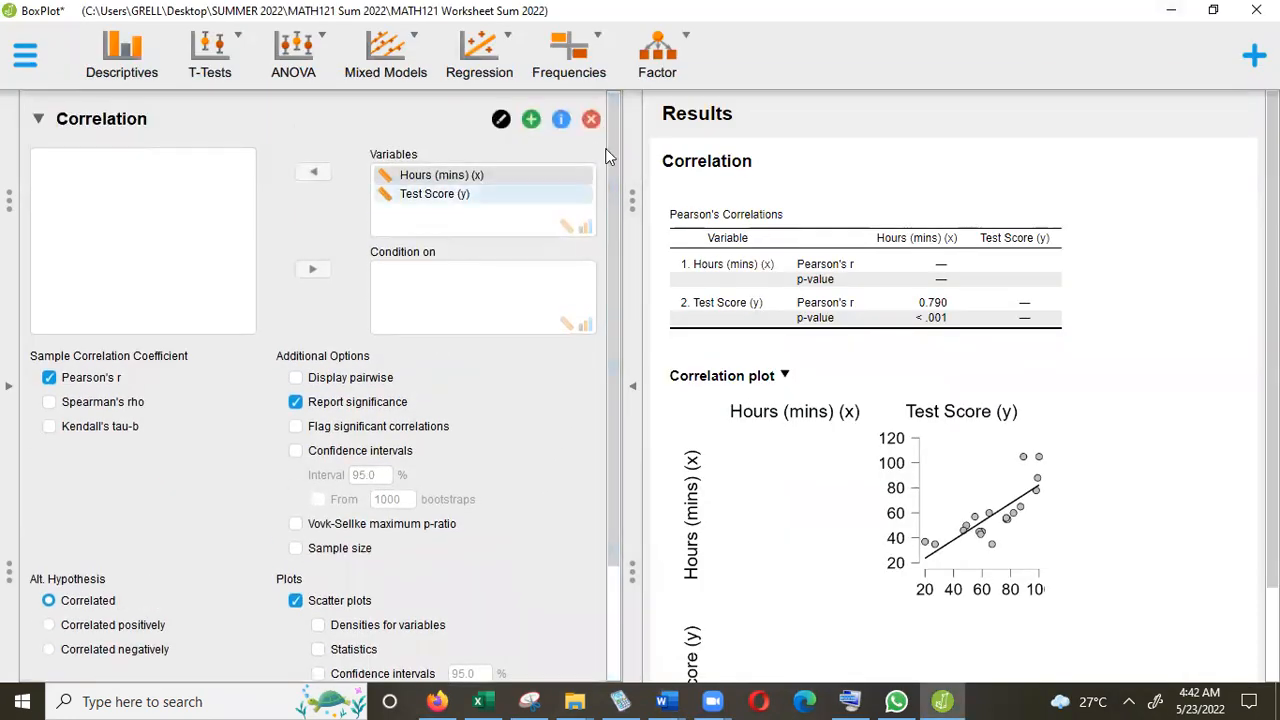
left_click(901, 19)
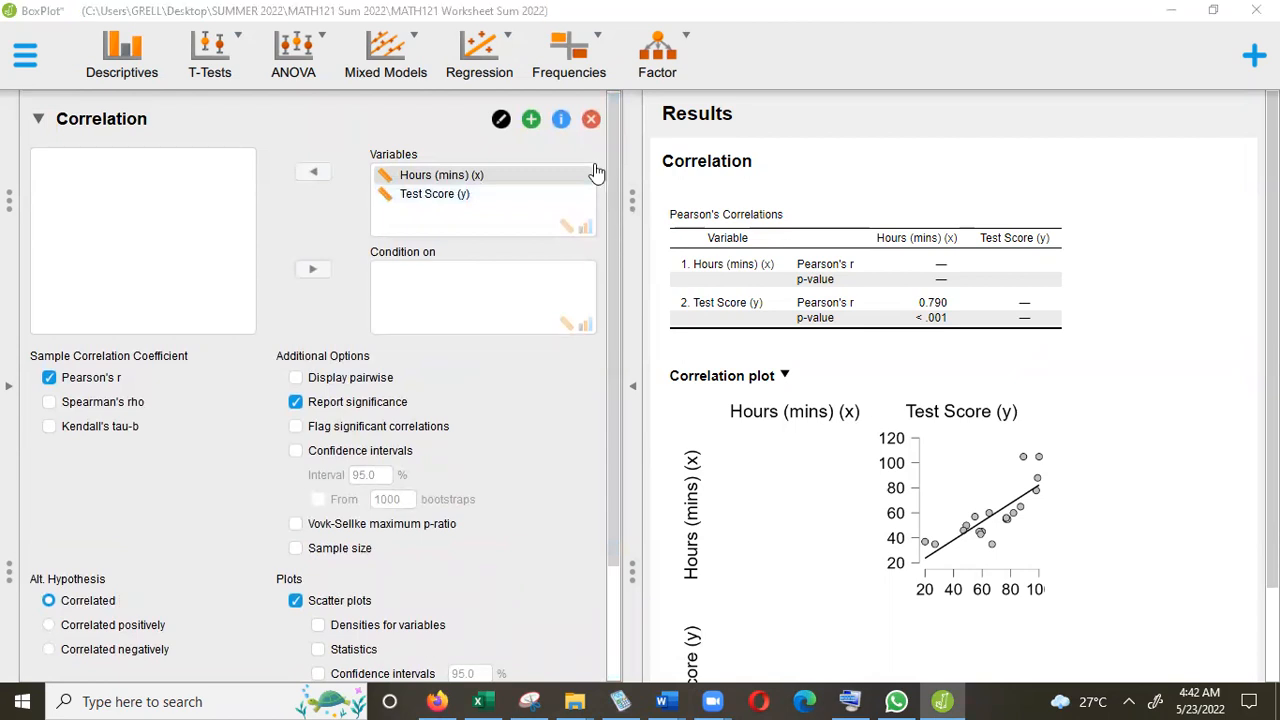
left_click(512, 49)
double_click(510, 20)
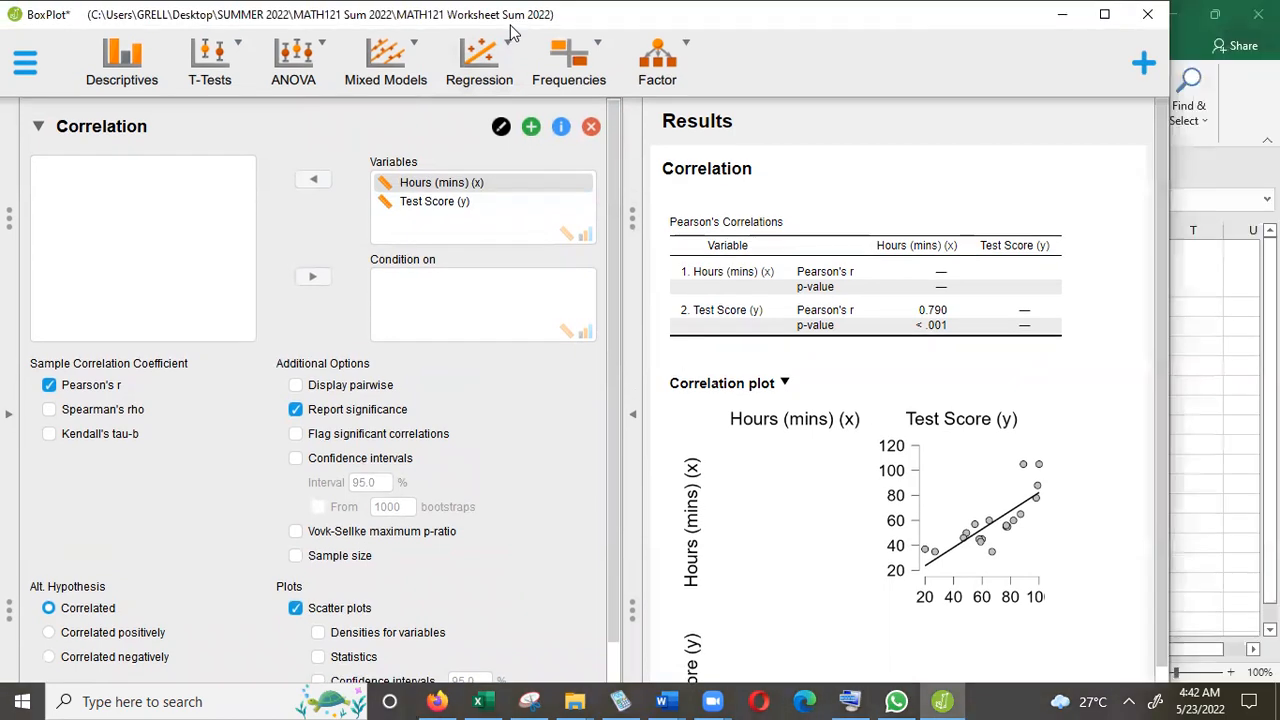
left_click(508, 40)
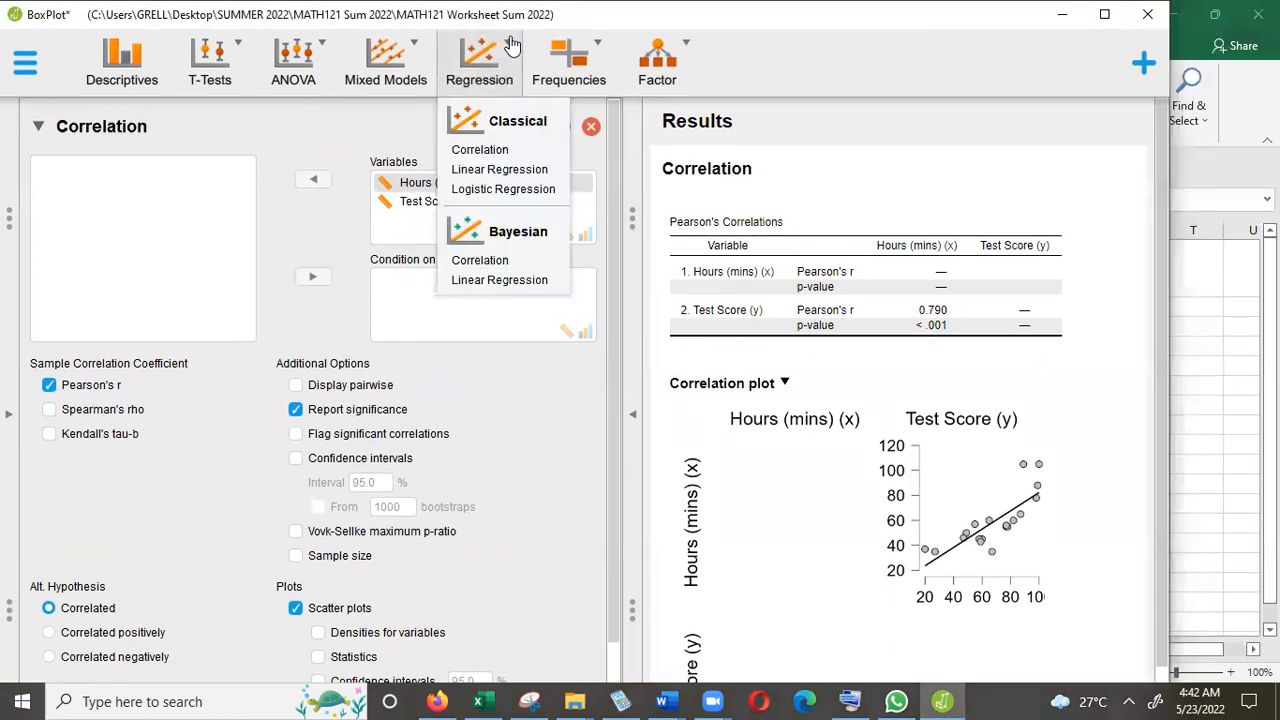
left_click(495, 169)
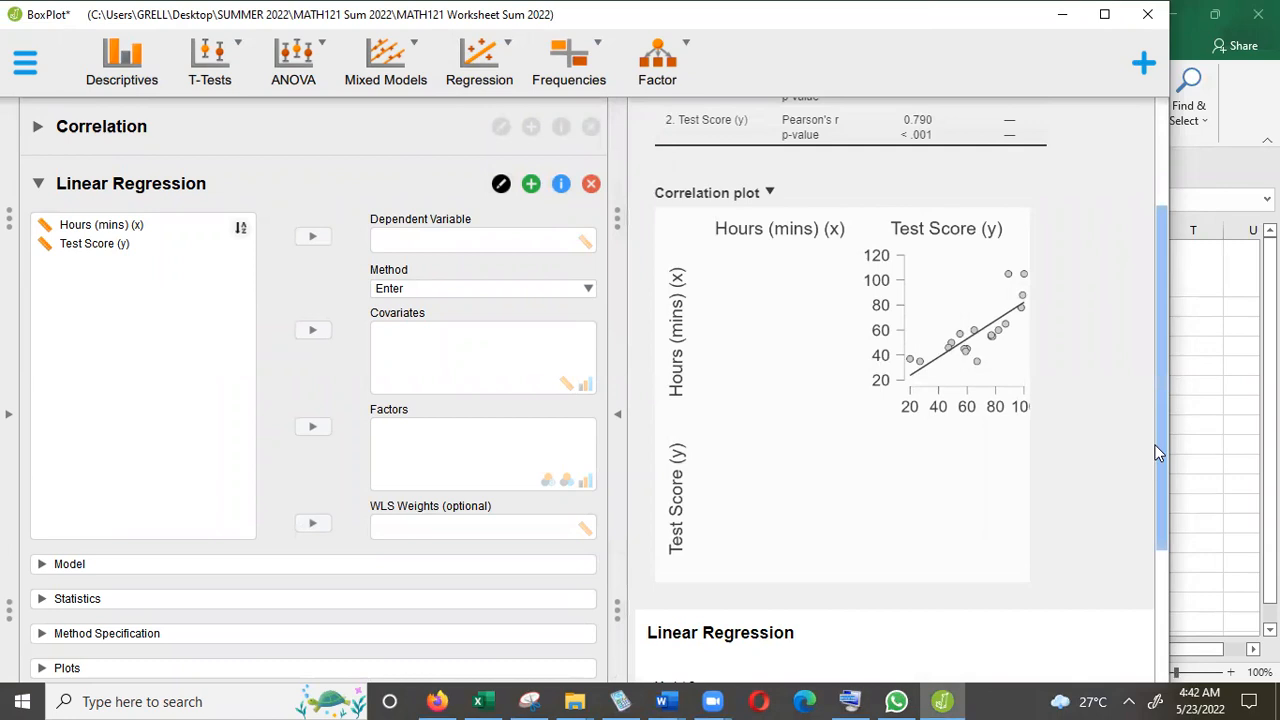
Step: Assign Test Score (y) as the dependent variable and Hours (mins) (x) as the covariate of the linear regression
left_click_drag(1160, 439, 1173, 482)
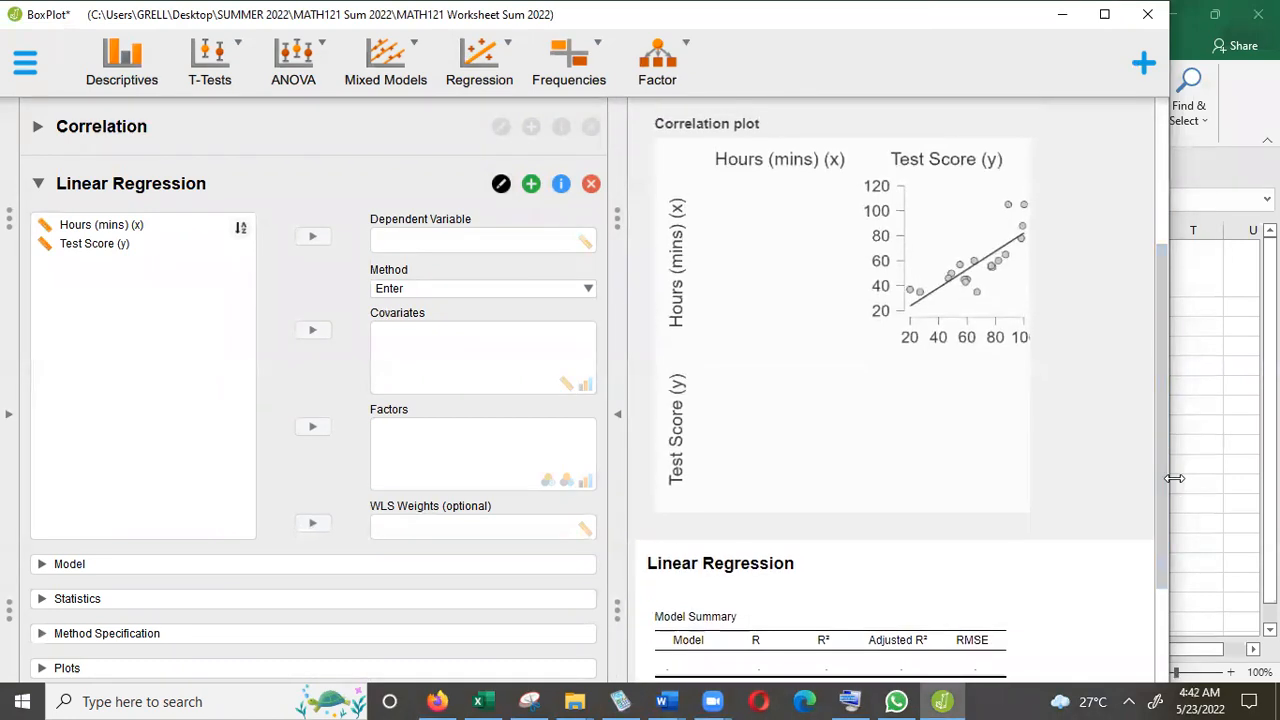
left_click(89, 245)
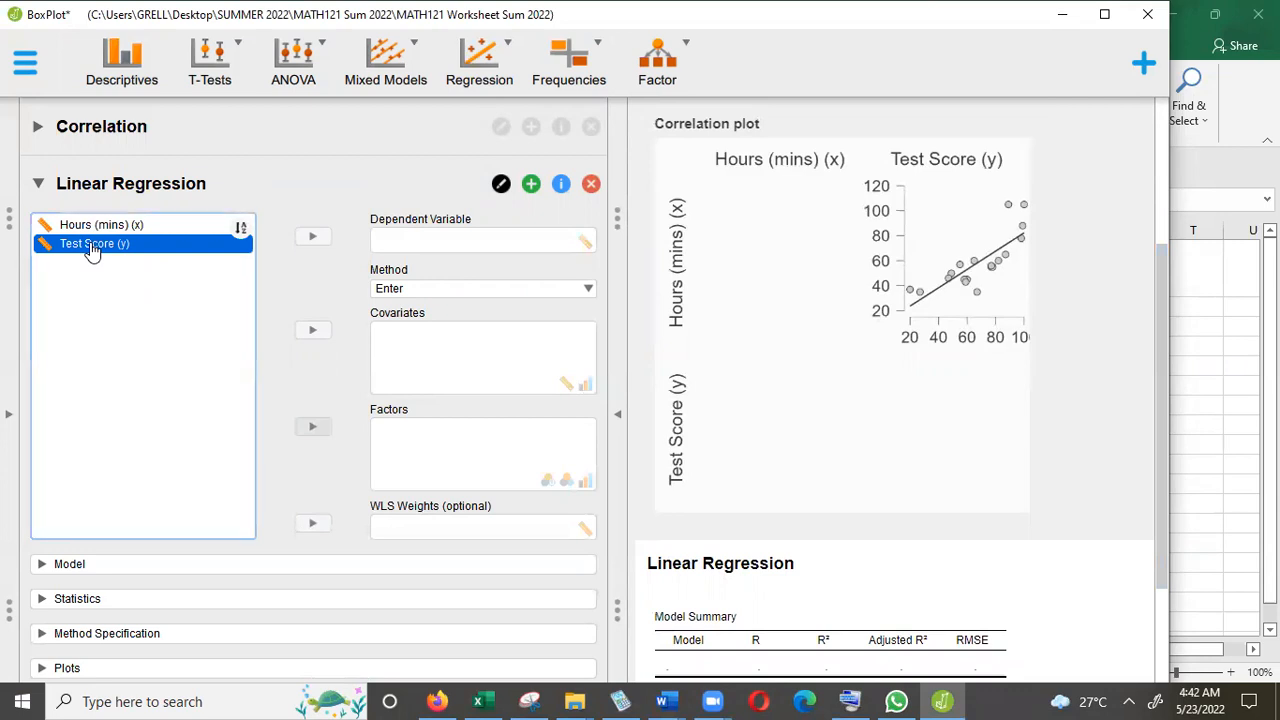
left_click(311, 238)
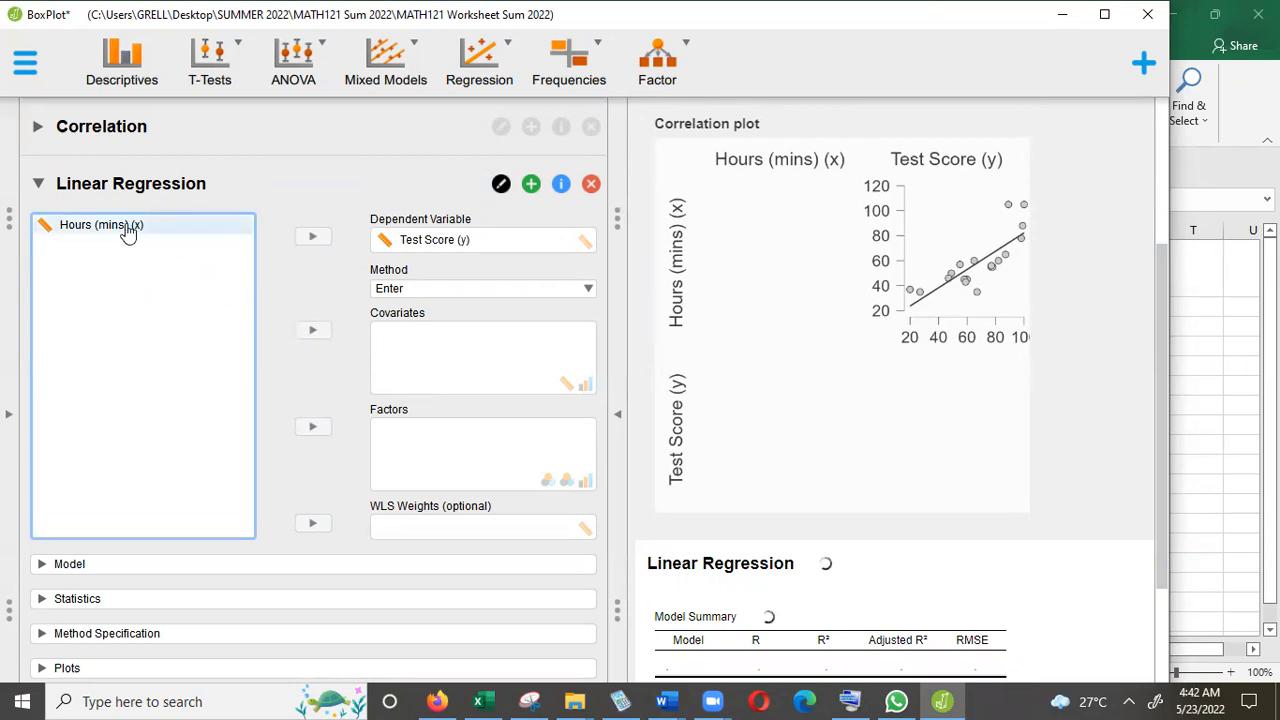
left_click(128, 226)
left_click(295, 332)
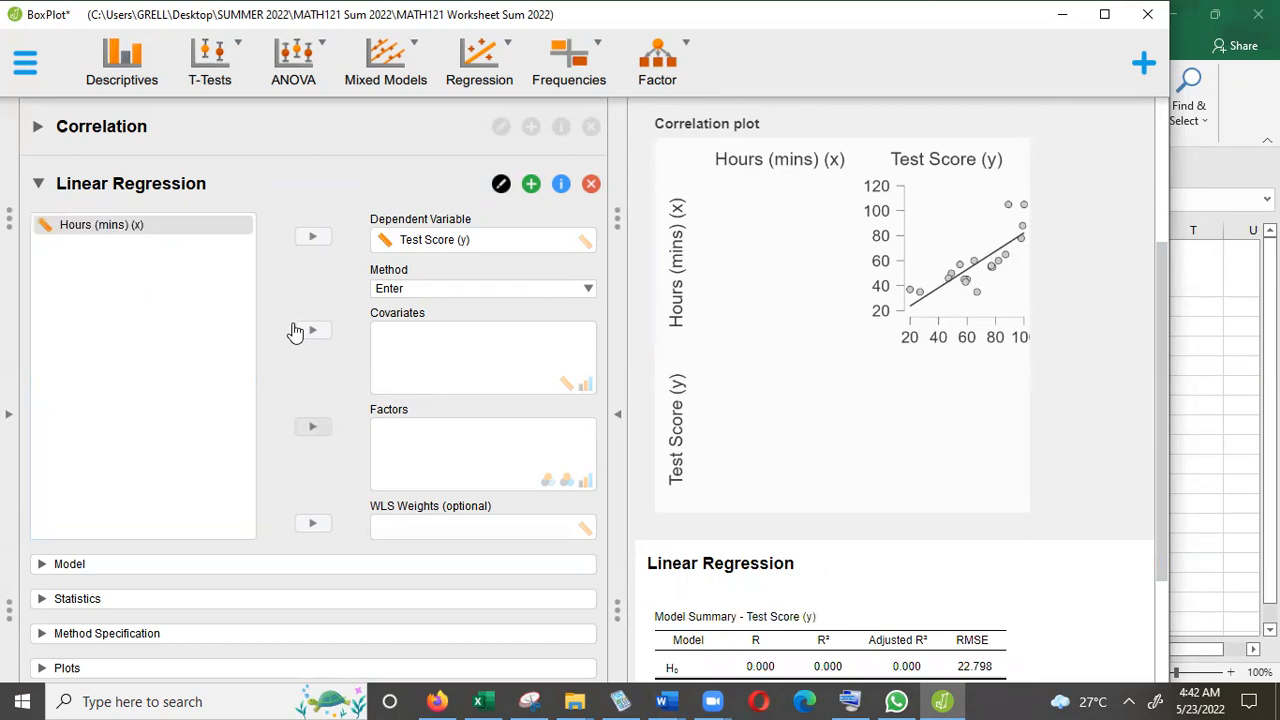
left_click(305, 331)
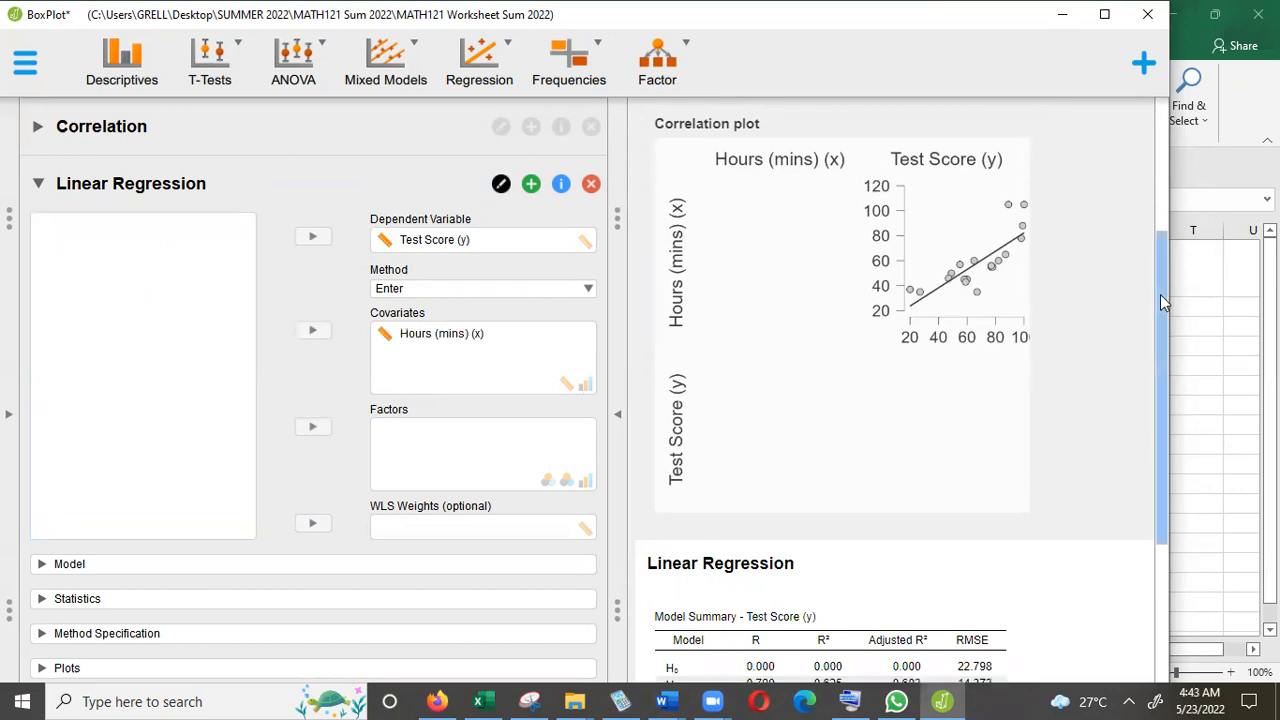
Step: Copy the Model Summary table from the linear regression results and go to the Pearson's Correlations table in the Word file Document4
left_click_drag(1160, 294, 1175, 493)
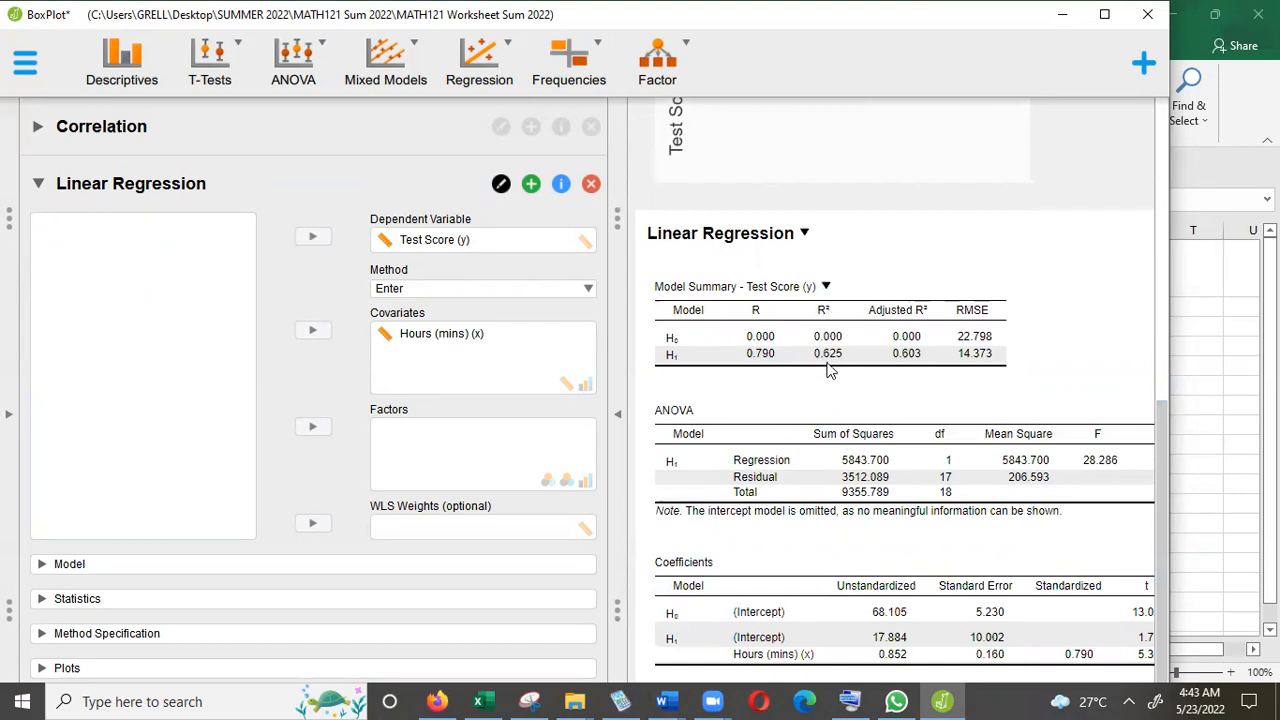
left_click(826, 288)
left_click(855, 312)
mouse_move(662, 701)
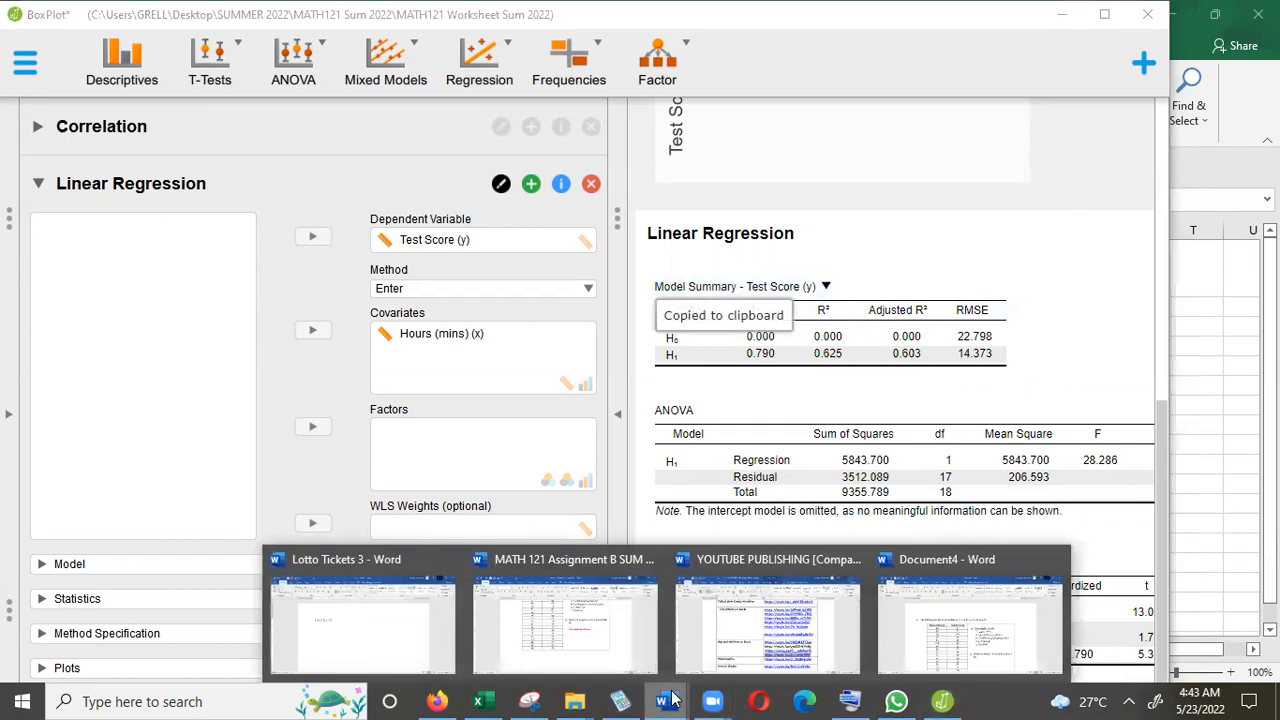
left_click(936, 645)
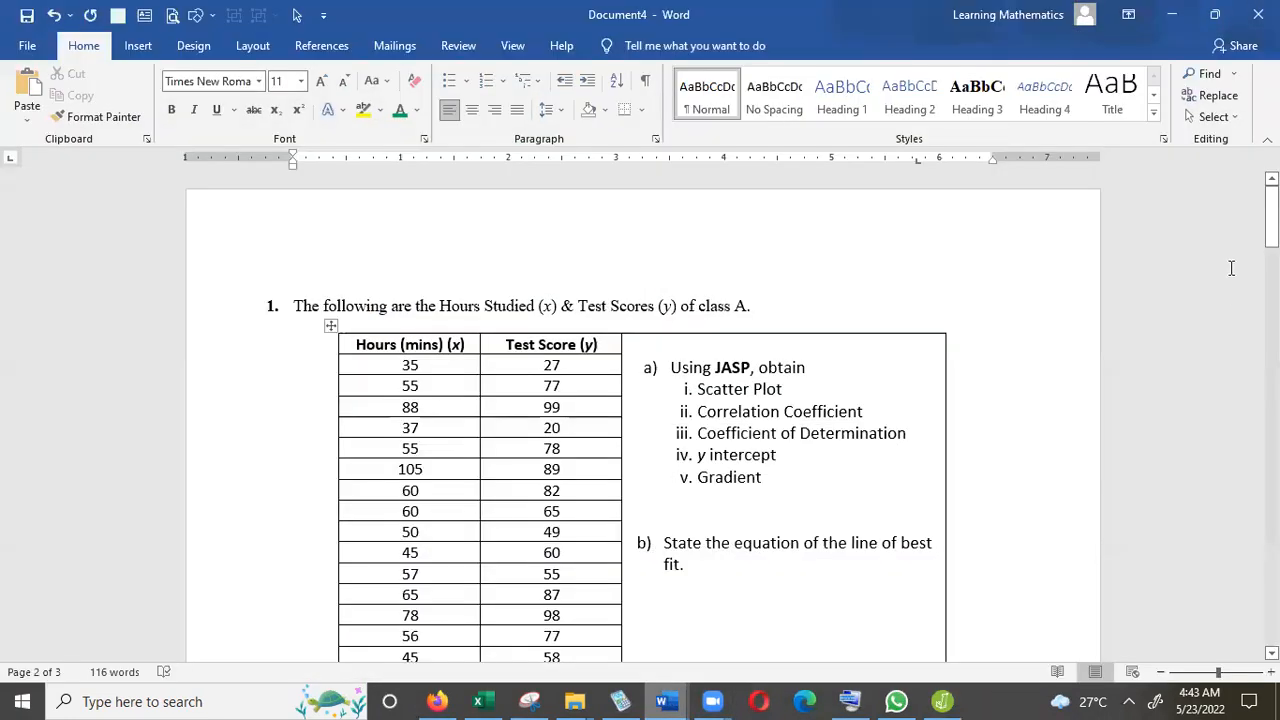
left_click_drag(1271, 212, 1271, 461)
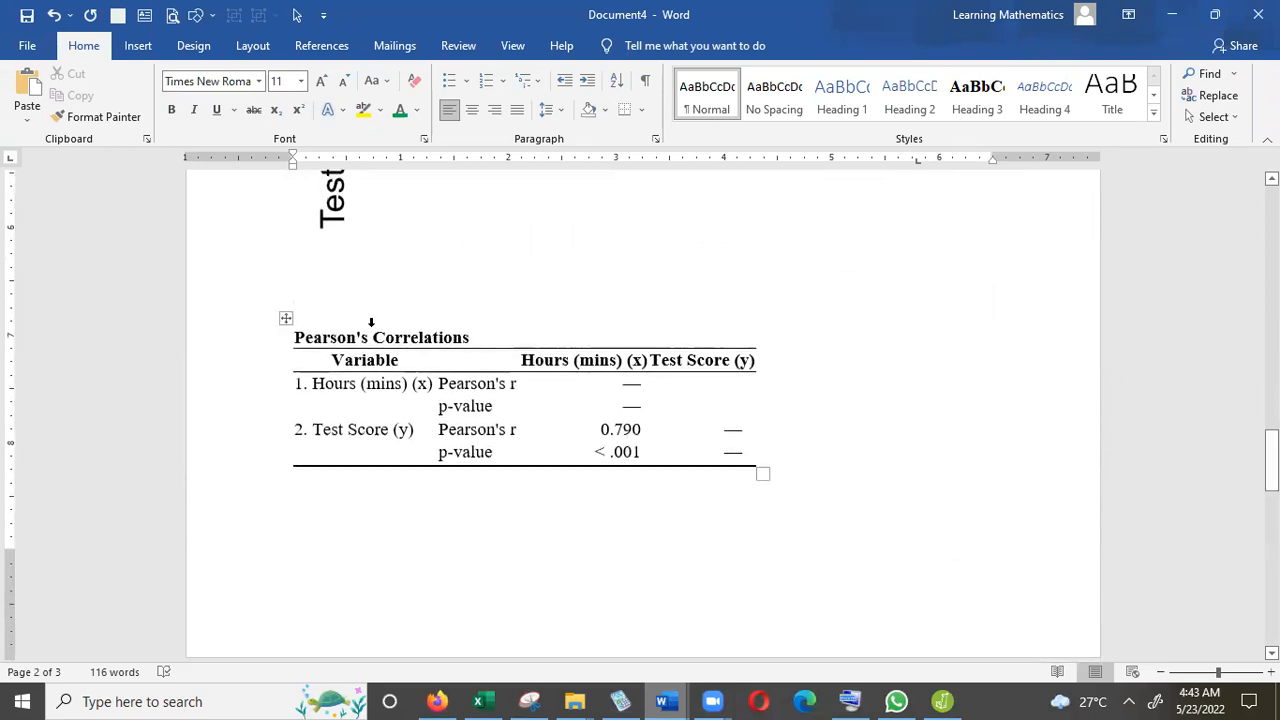
left_click_drag(534, 424, 746, 501)
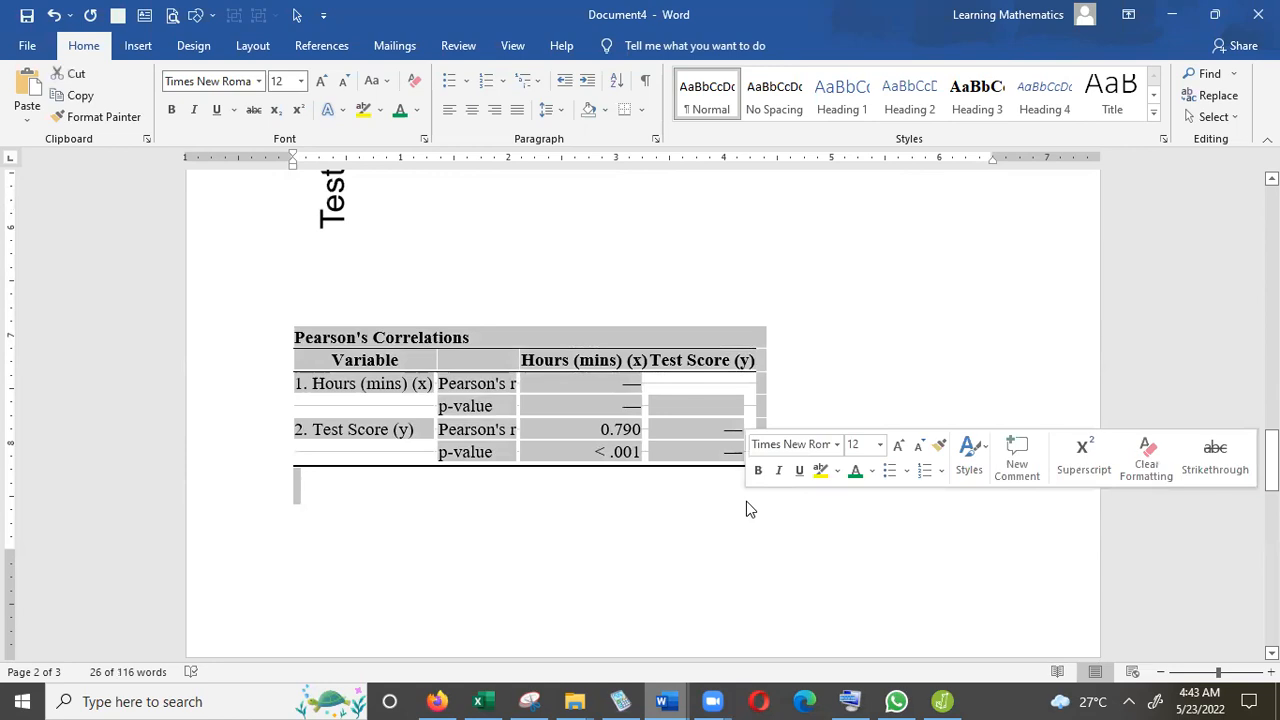
key("Delete")
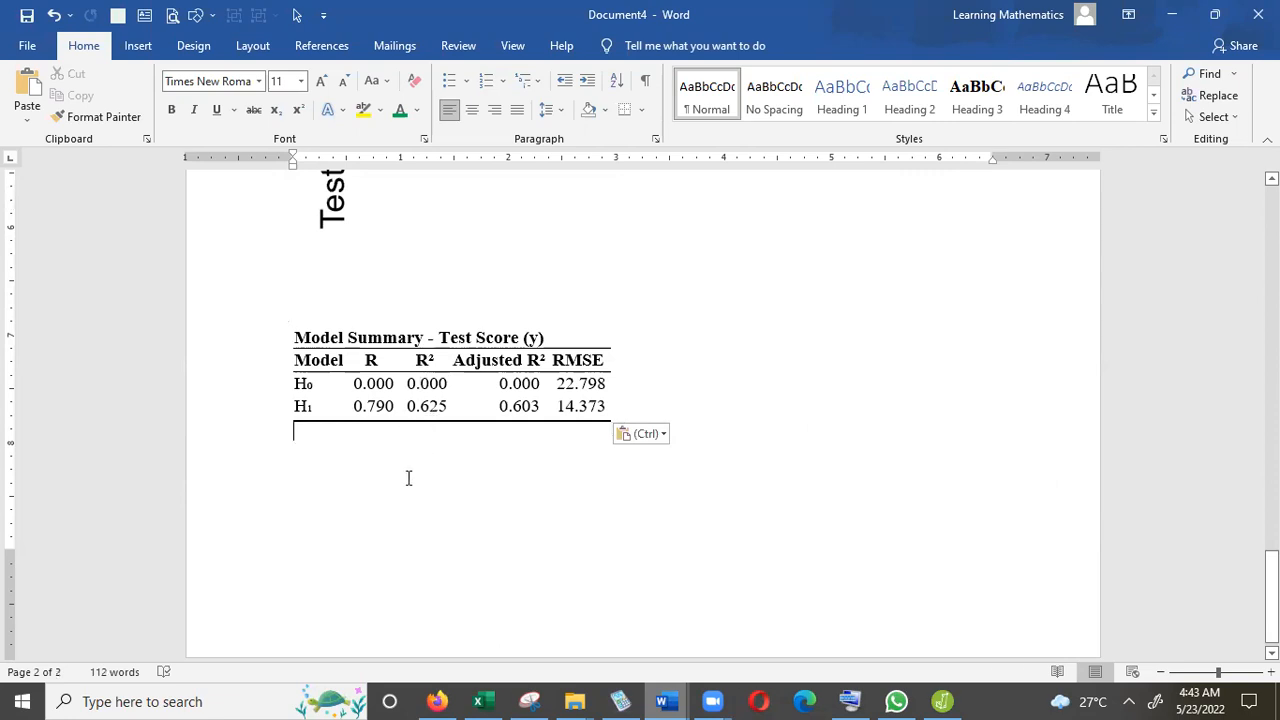
key("Return")
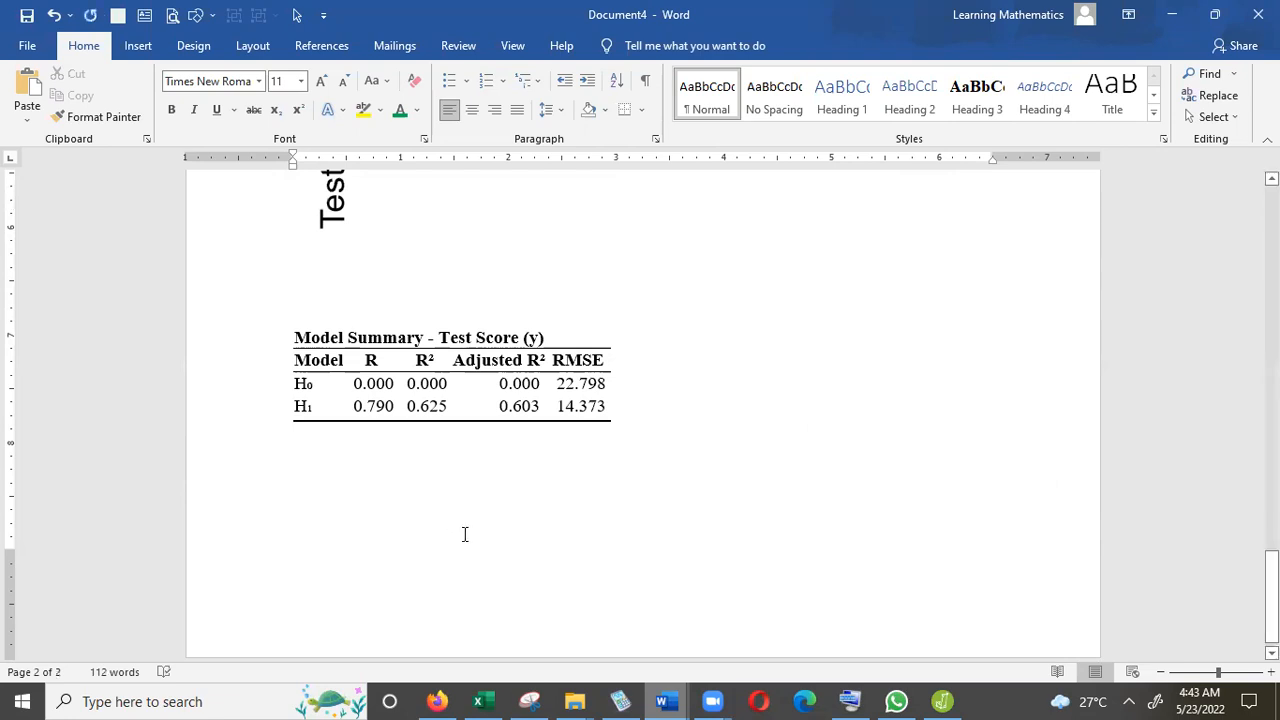
key("ctrl+s")
left_click(806, 461)
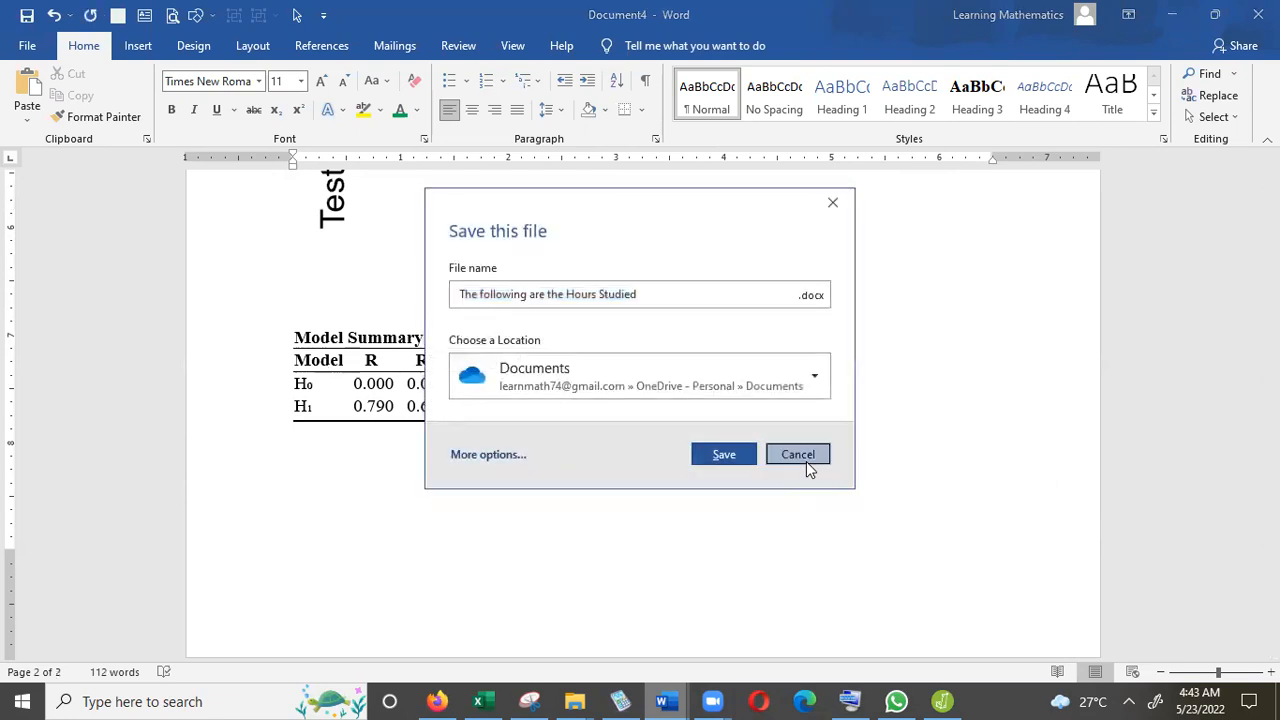
left_click(405, 296)
left_click(55, 18)
left_click(55, 18)
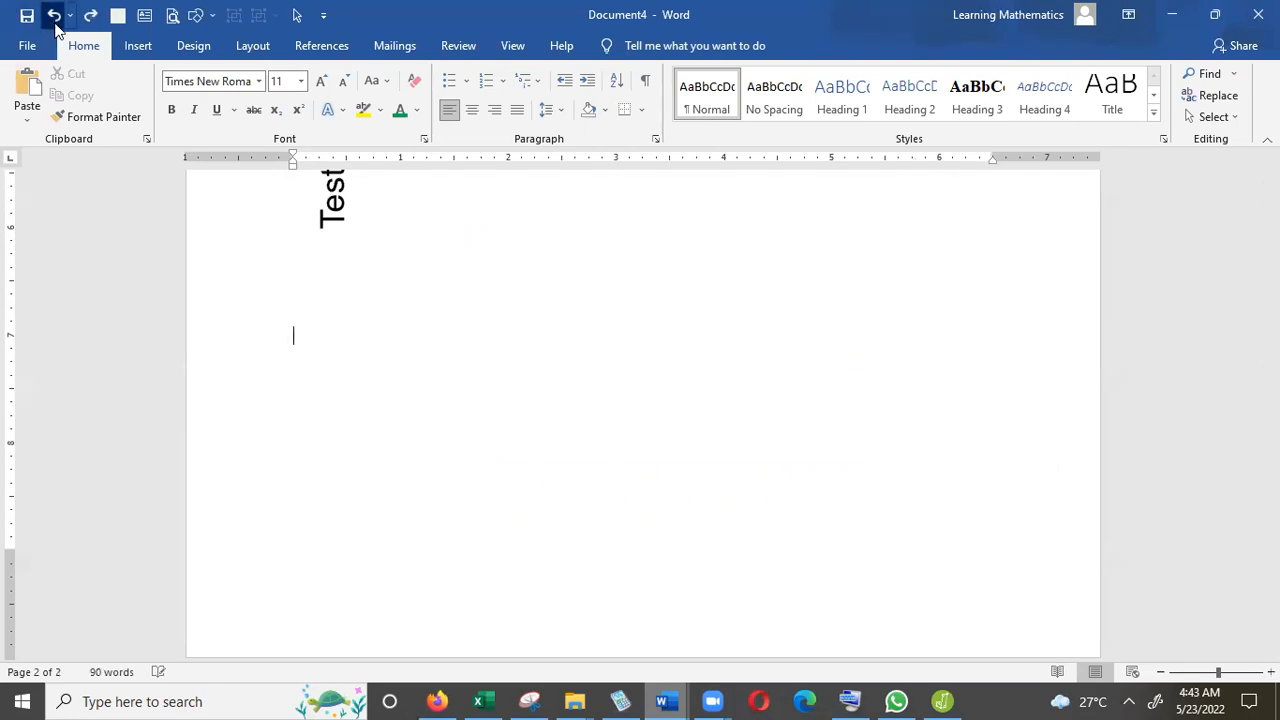
left_click(55, 18)
Step: Paste the copied Model Summary table below the Pearson's Correlations table and return to JASP
left_click(399, 555)
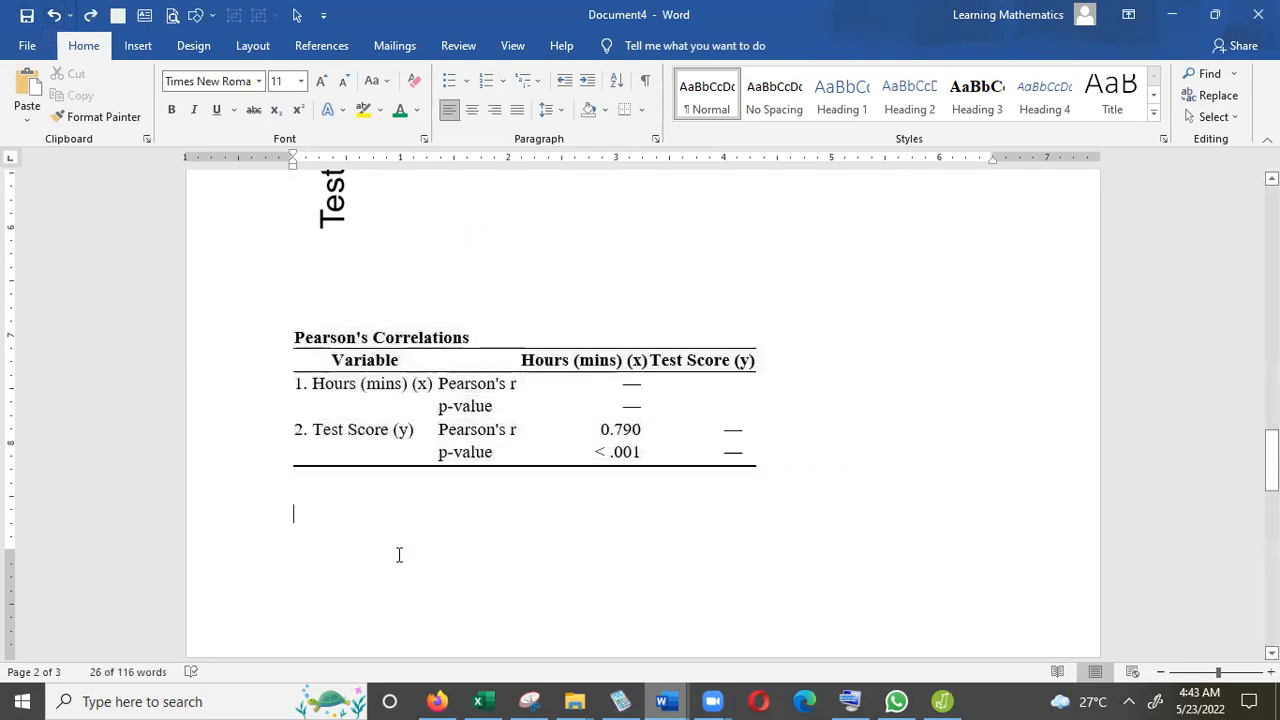
key("ctrl+v")
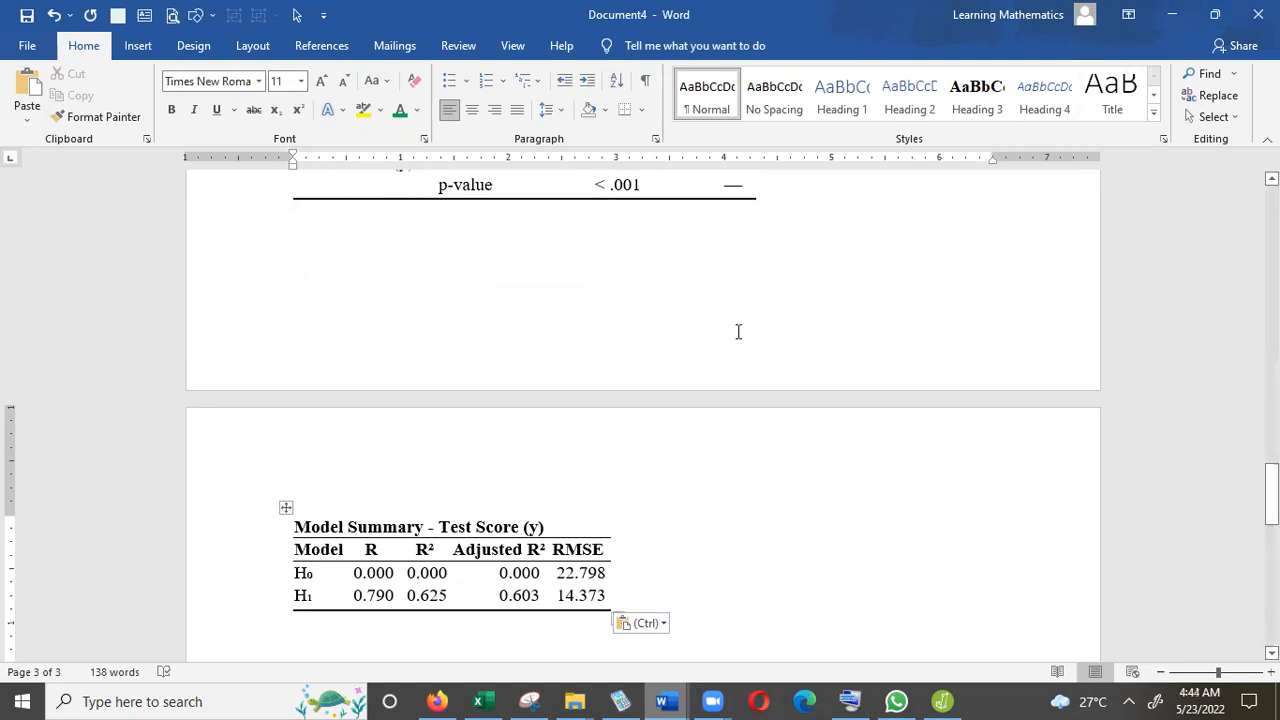
left_click(1172, 14)
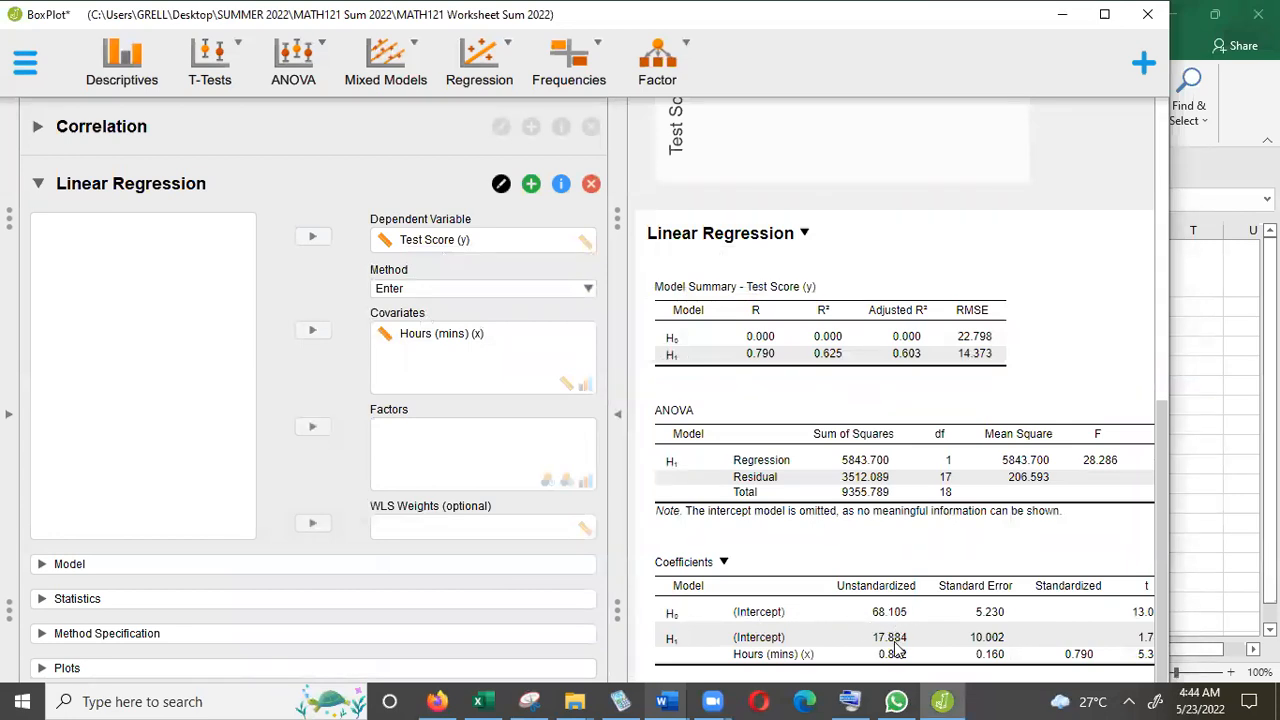
Step: Copy the Coefficients table of the linear regression and paste it below the Model Summary table in the Word file Document4
mouse_move(832, 688)
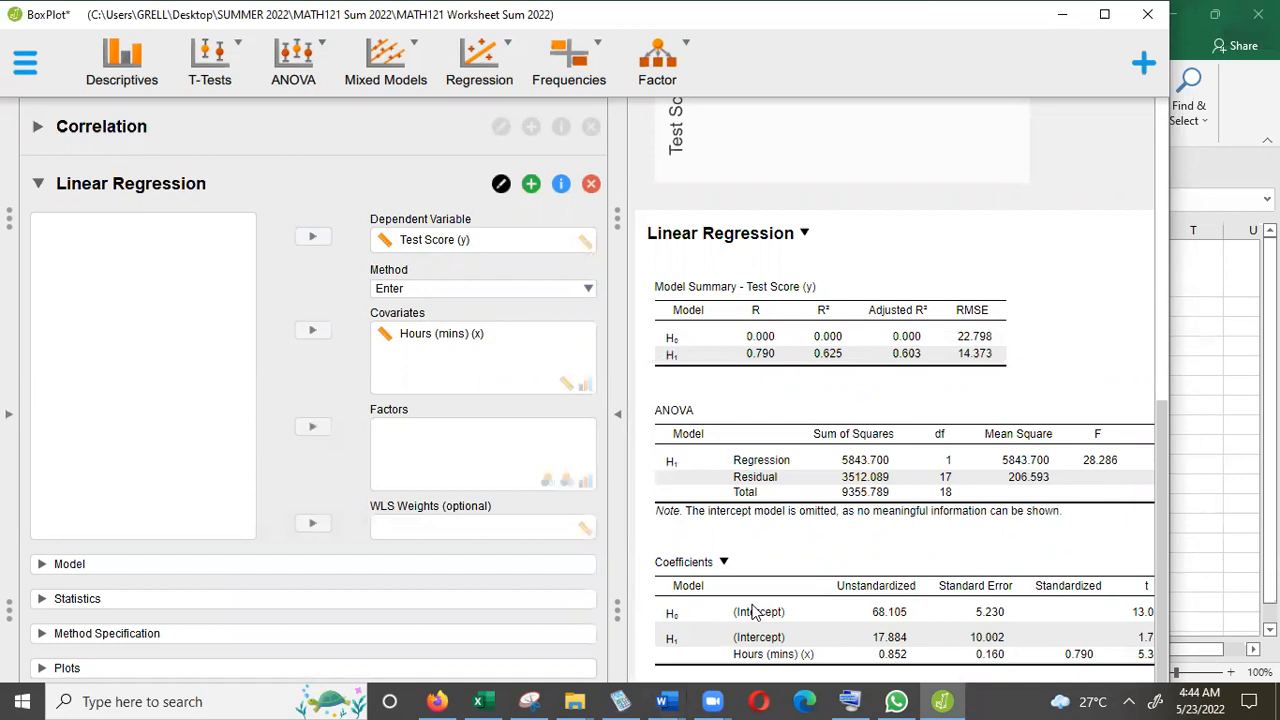
left_click(724, 563)
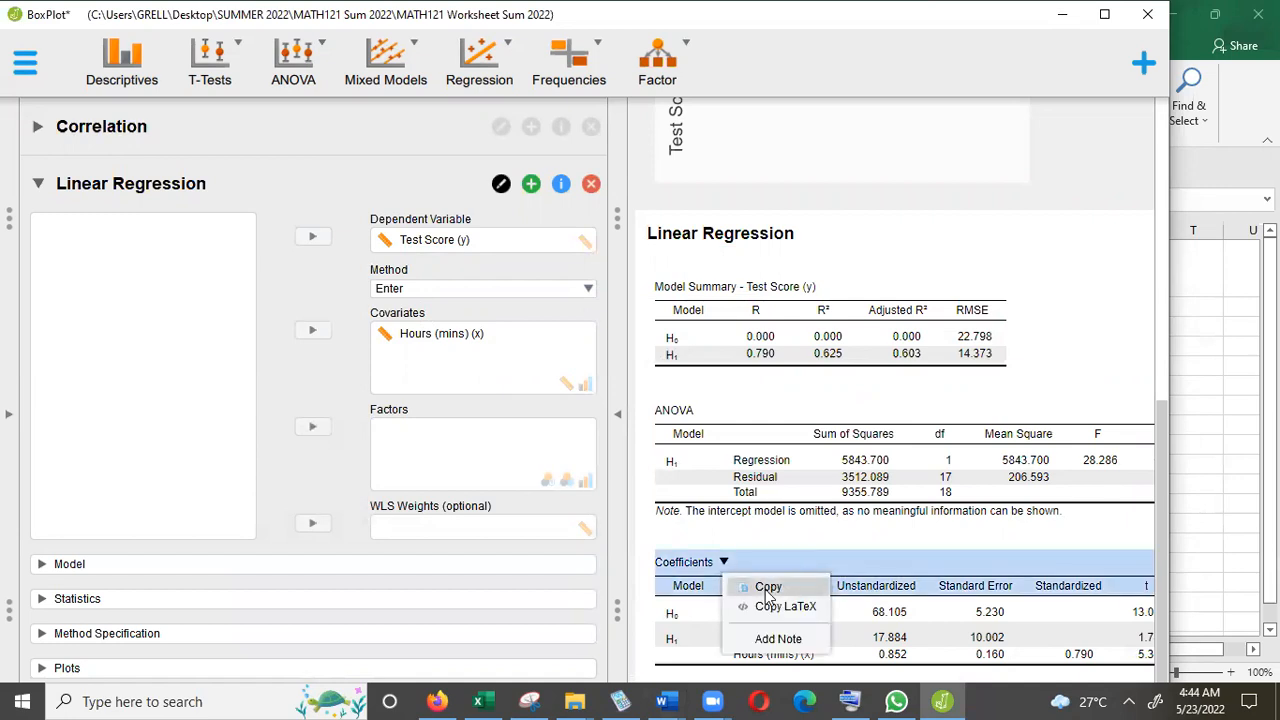
left_click(766, 588)
mouse_move(668, 700)
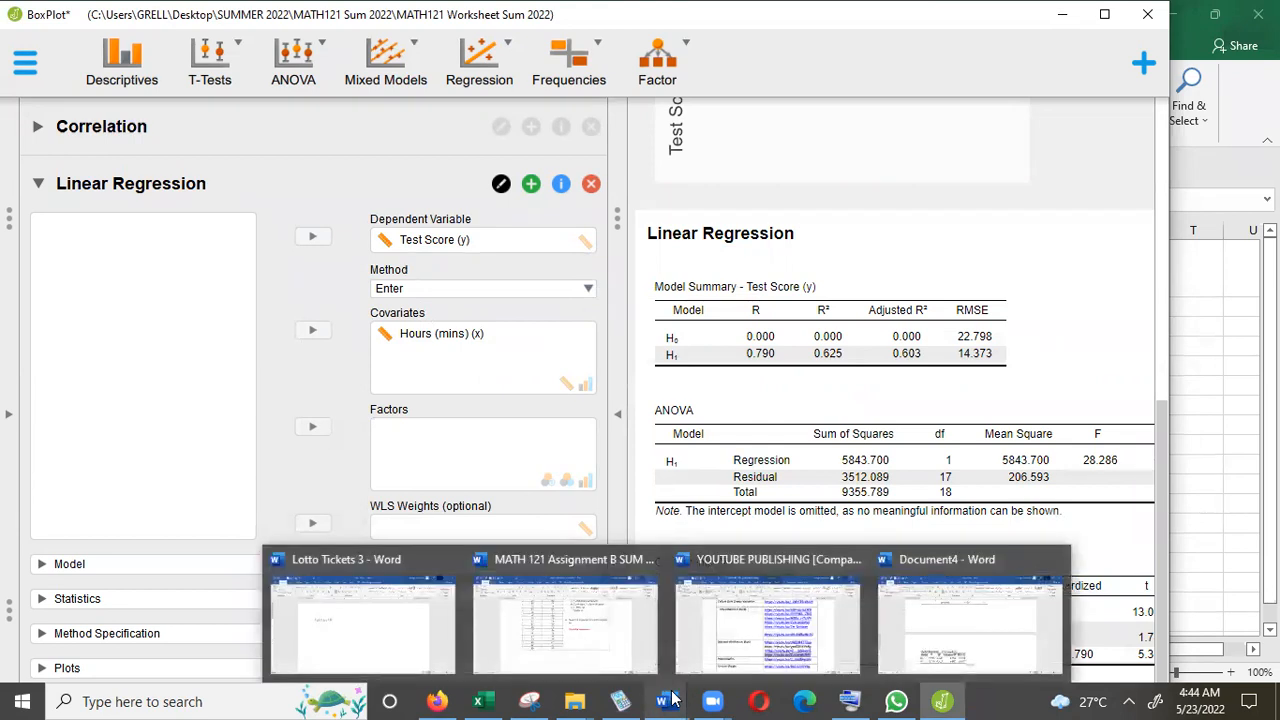
left_click(970, 655)
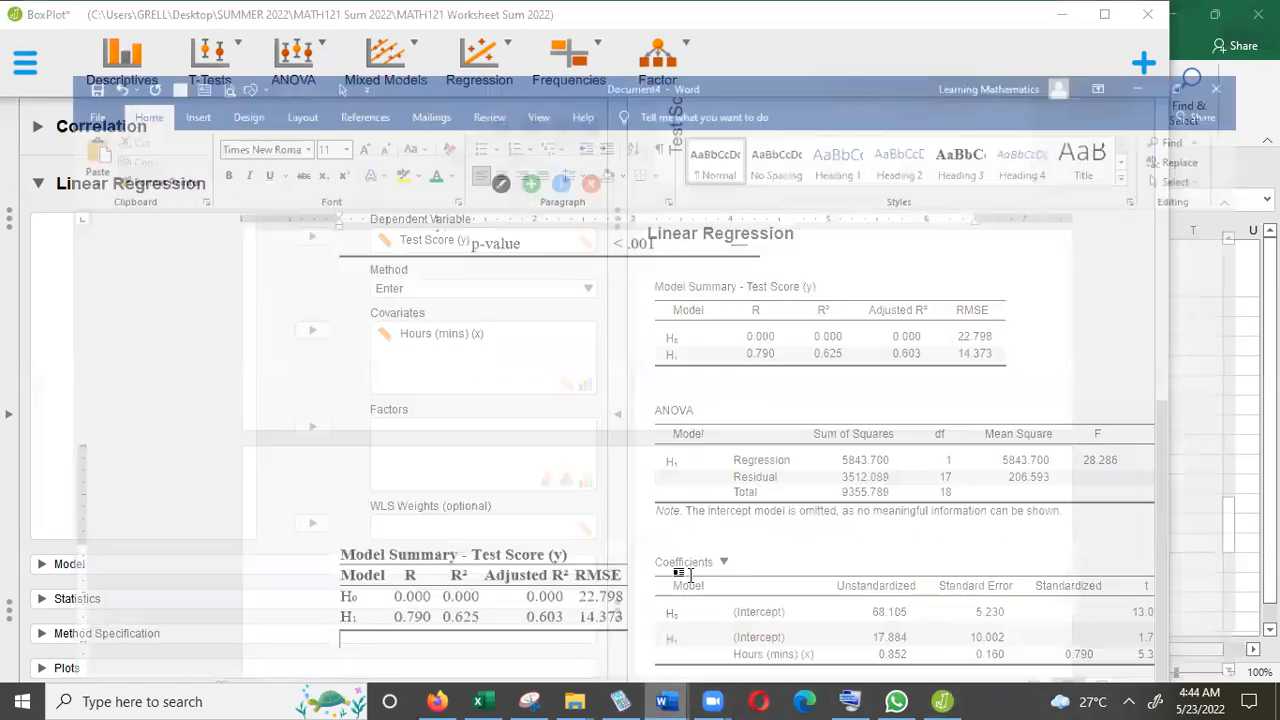
scroll(651, 643, "down", 1)
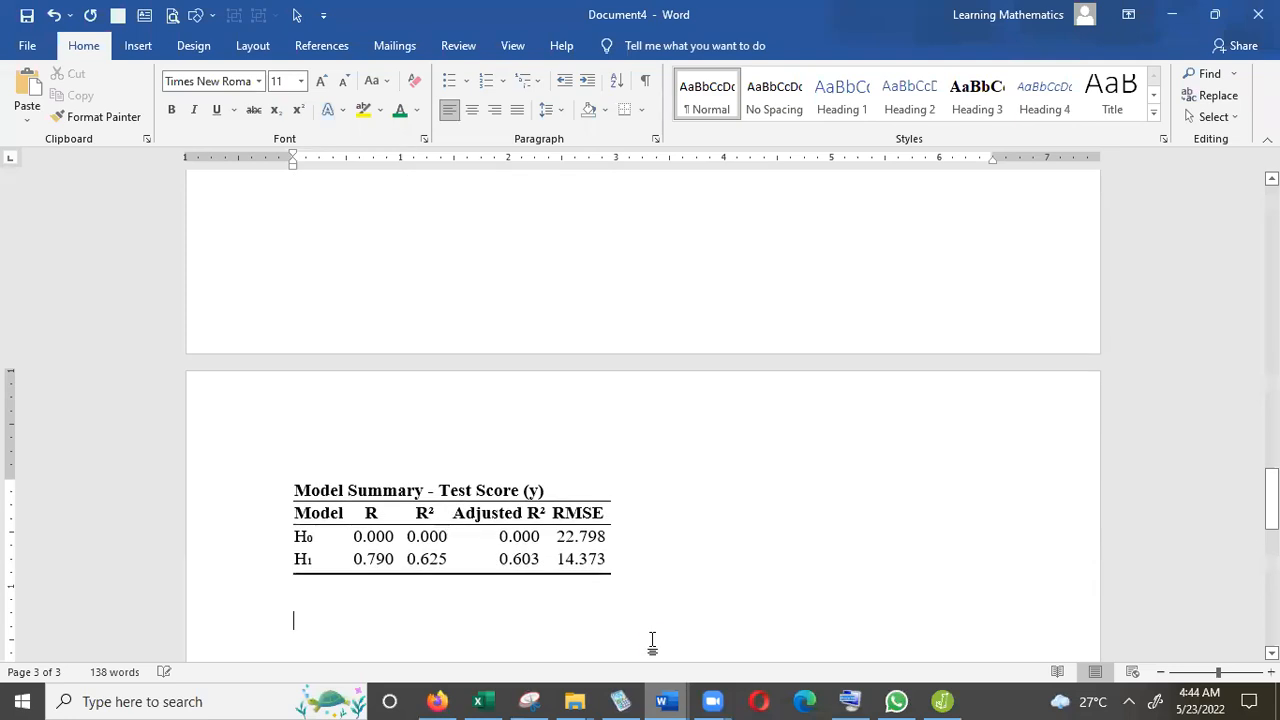
key("ctrl+v")
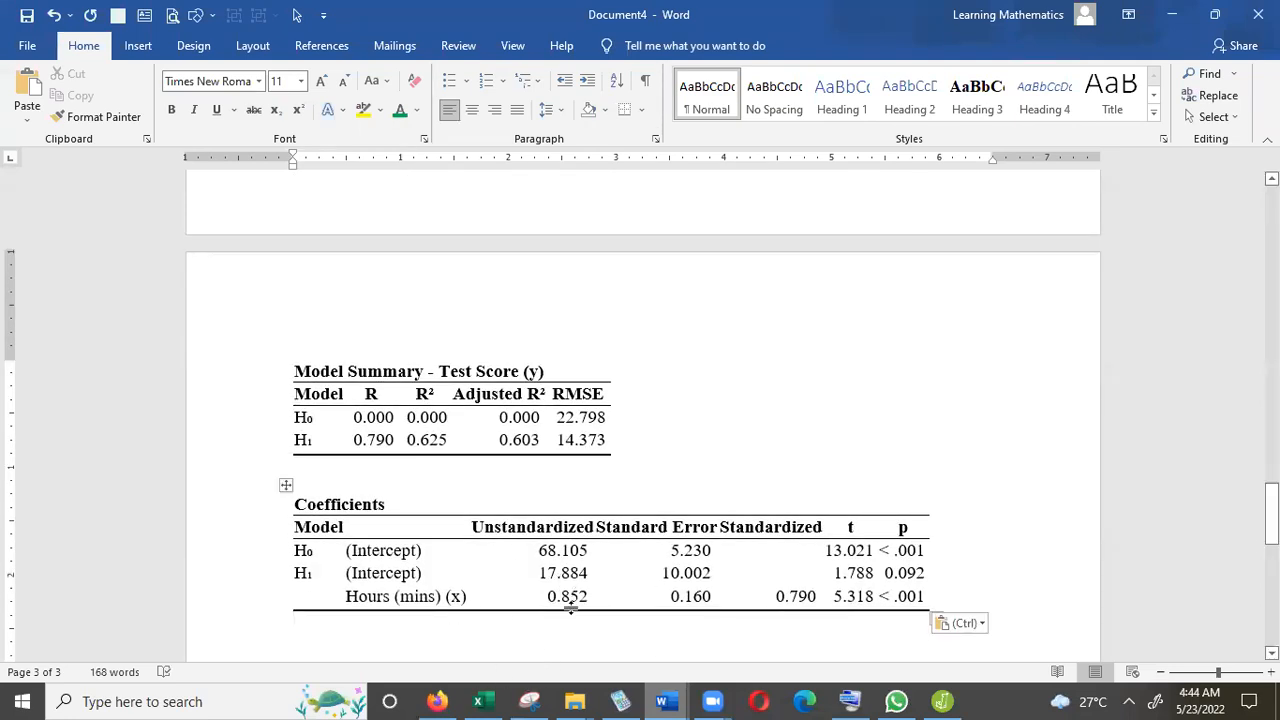
Step: Switch to Excel, insert a markers-only scatter chart of A1:B20 on Sheet3 and apply the layout with trendline, equation and R² value
left_click(478, 701)
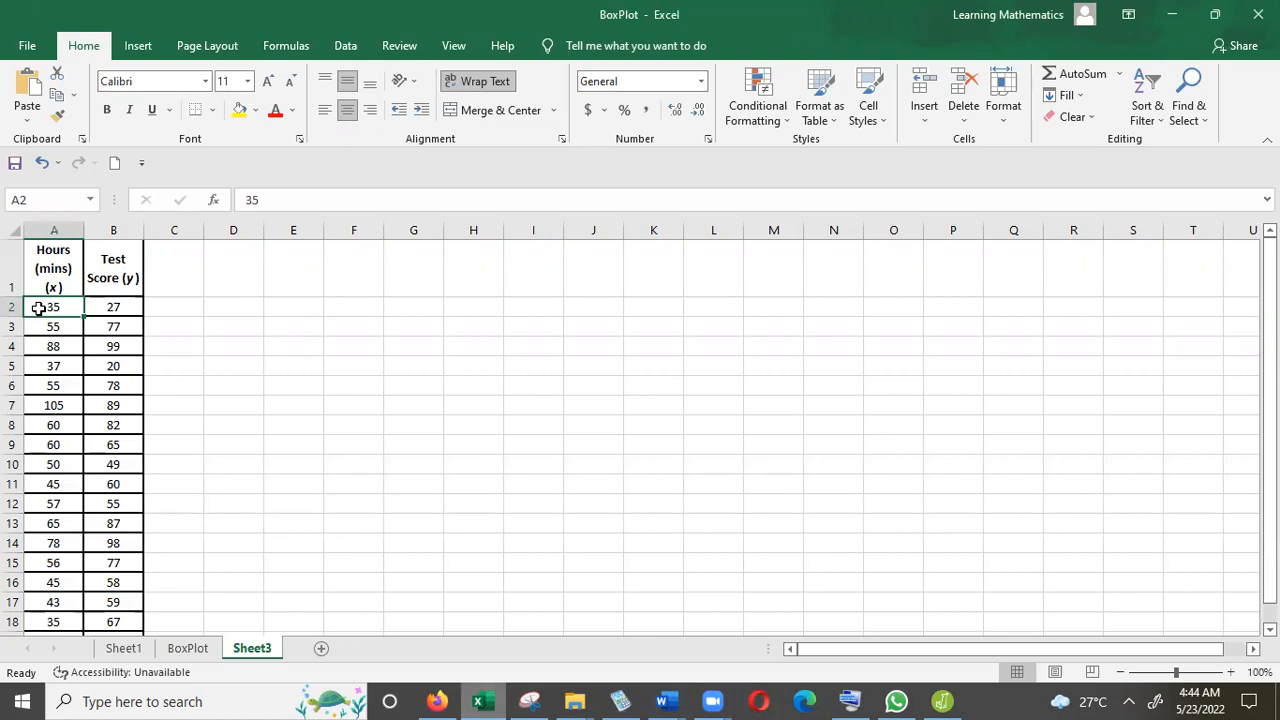
left_click(50, 265)
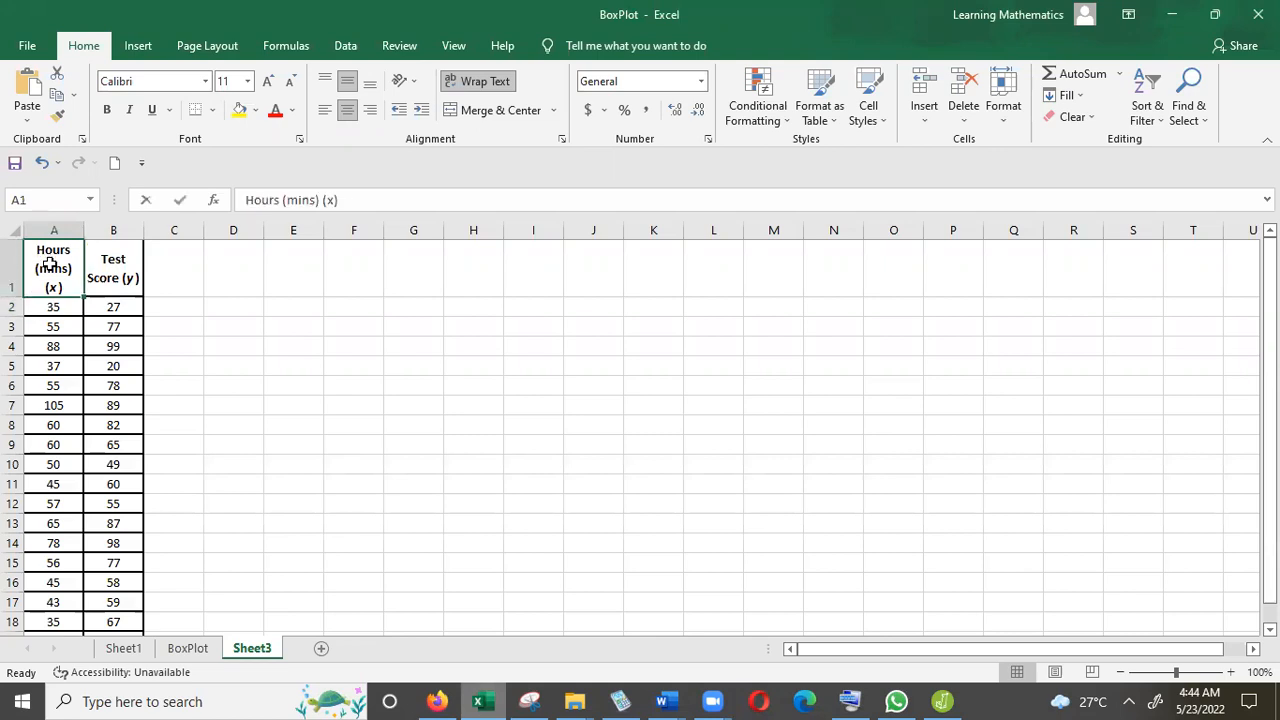
double_click(50, 265)
left_click_drag(38, 307, 104, 600)
left_click(53, 323)
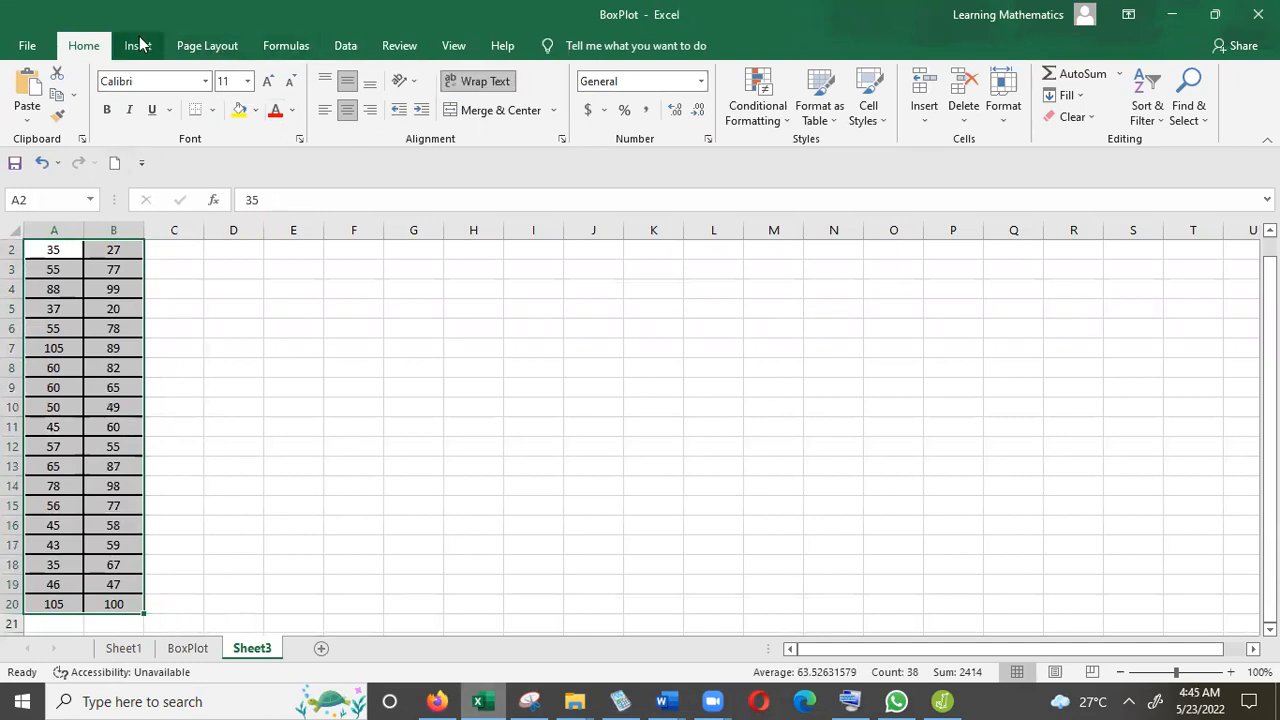
key("alt+n")
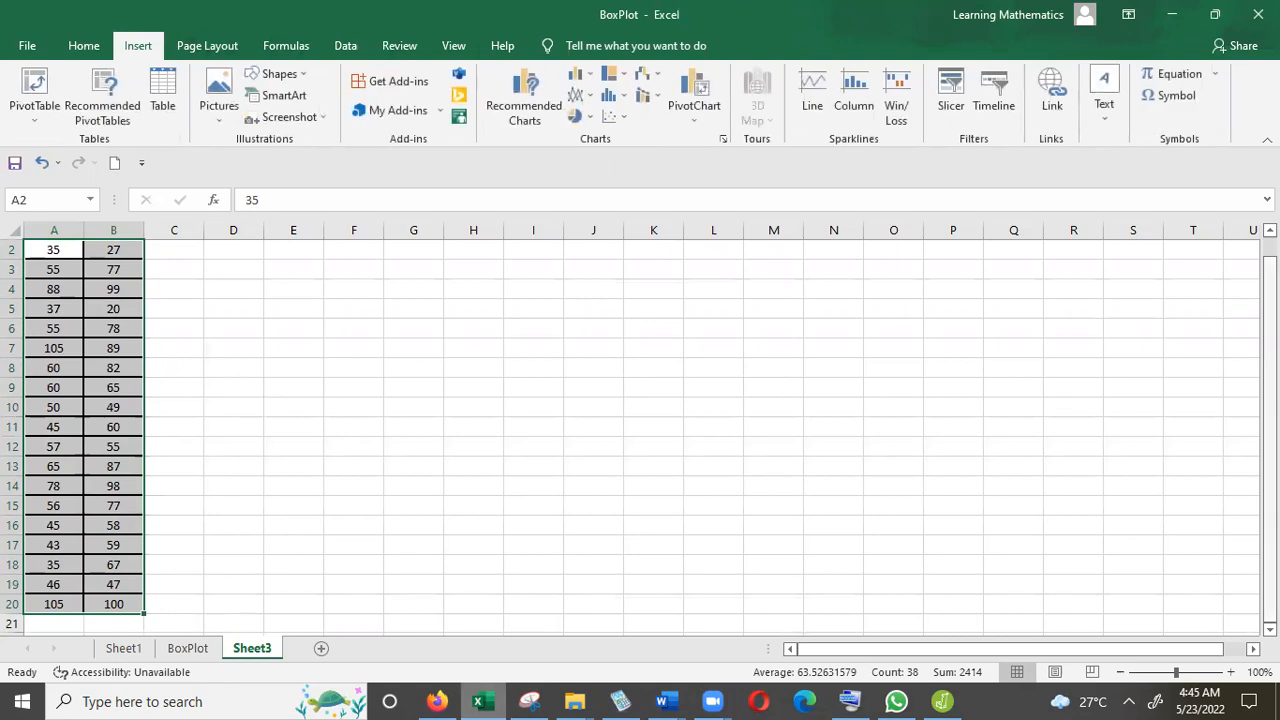
scroll(400, 322, "up", 1)
left_click_drag(51, 251, 109, 583)
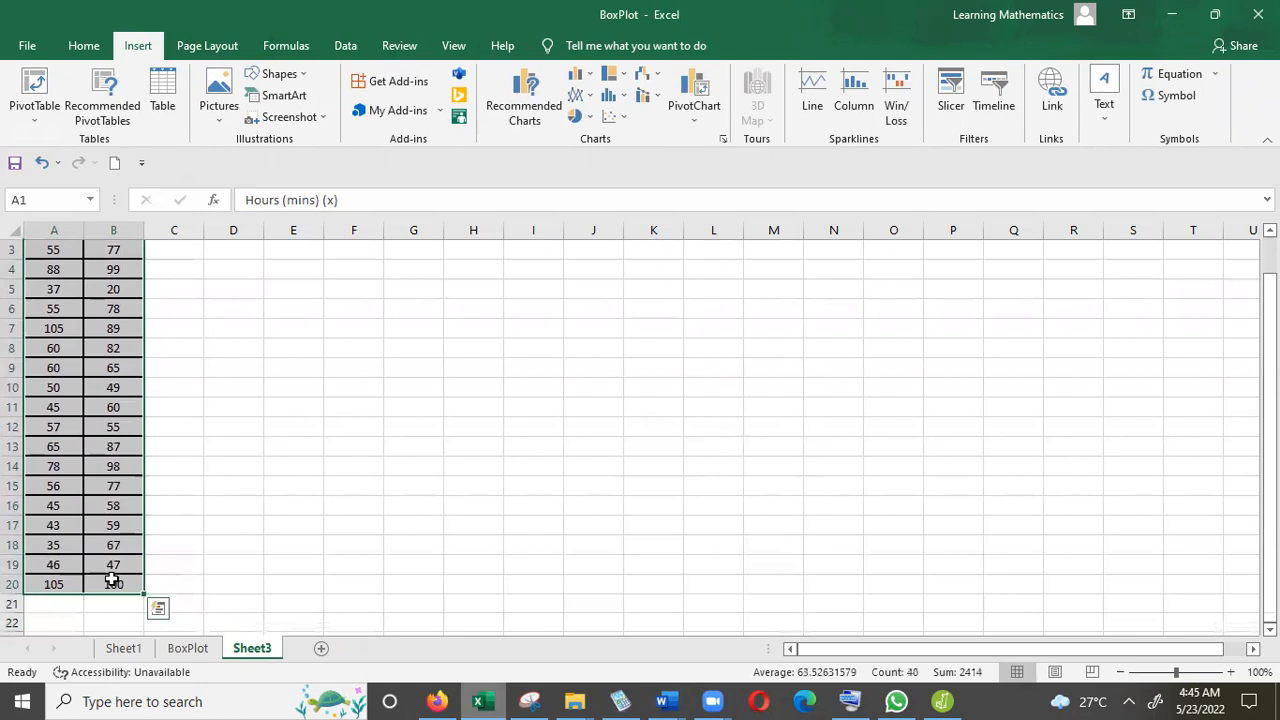
left_click(624, 116)
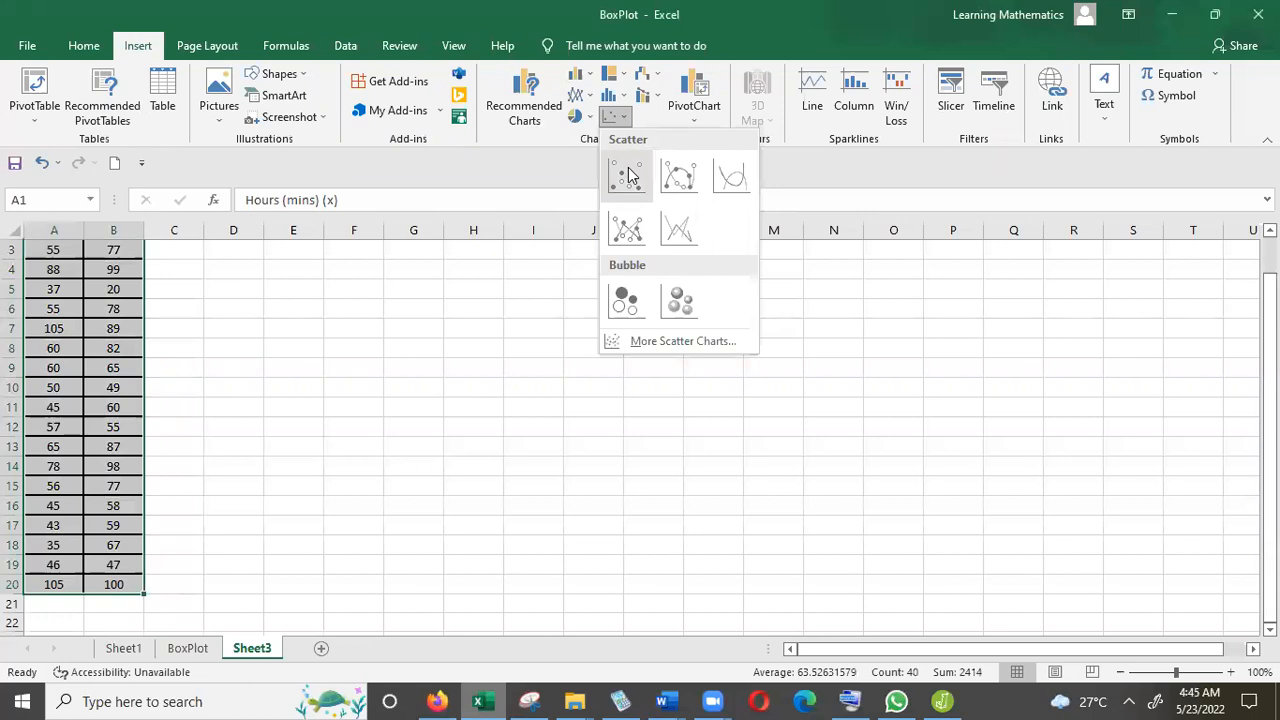
left_click(627, 175)
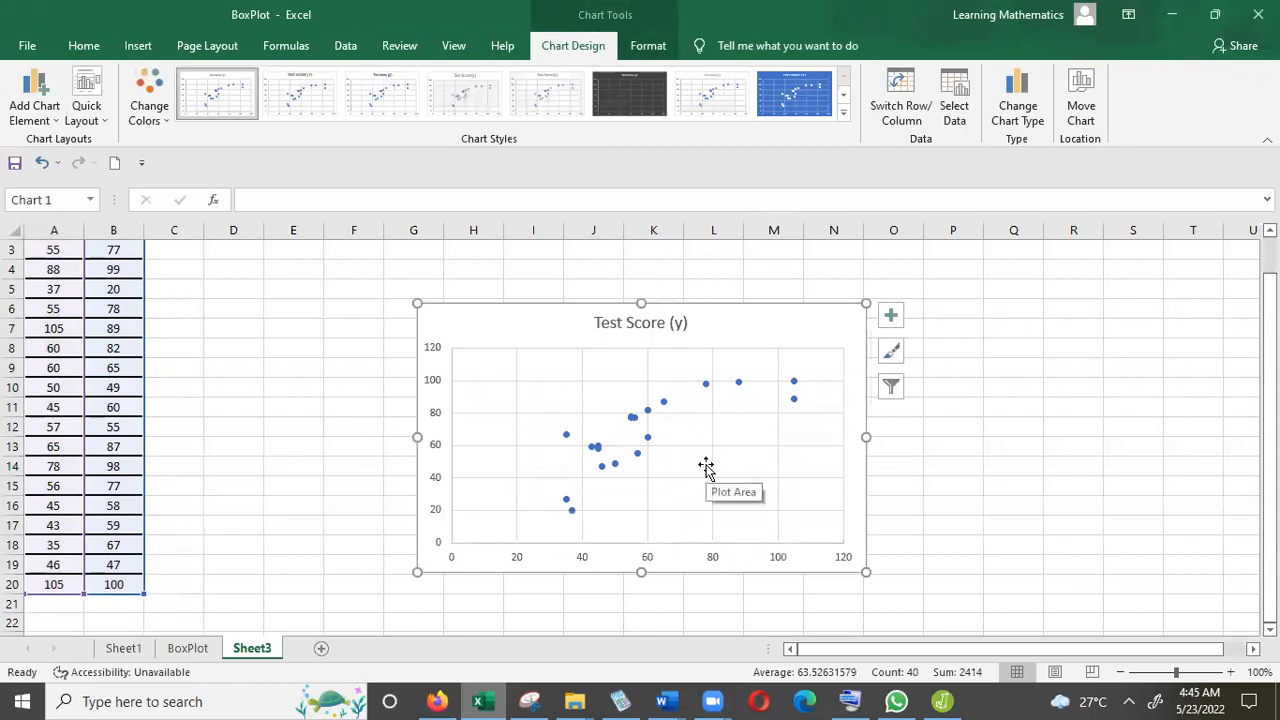
left_click(88, 110)
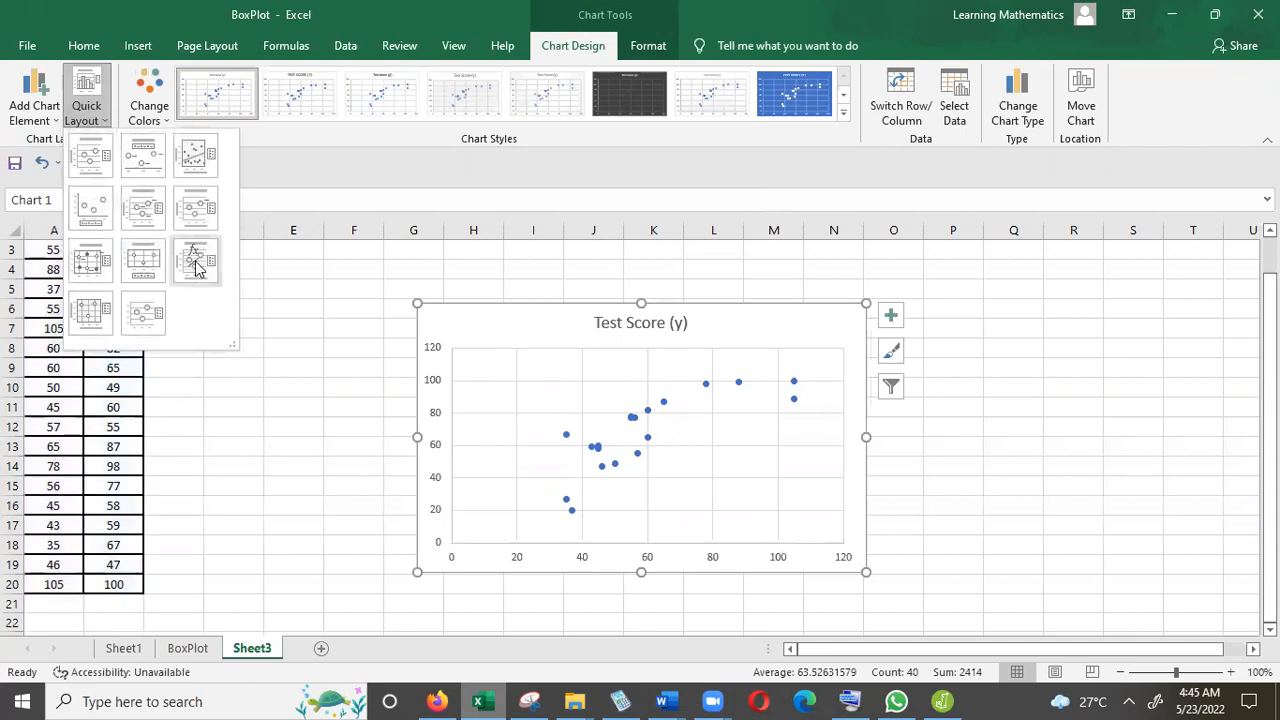
left_click(196, 265)
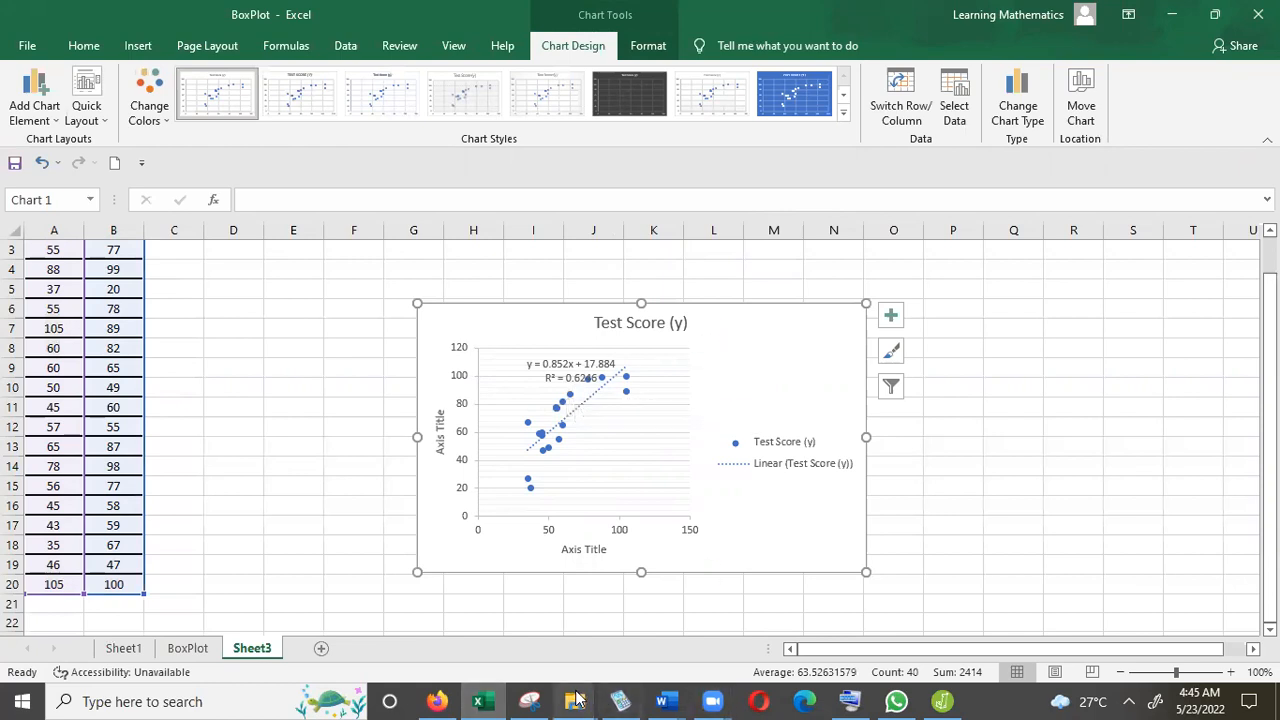
Step: Copy the Excel scatter chart and paste it below the Coefficients table in the Word file Document4
mouse_move(662, 701)
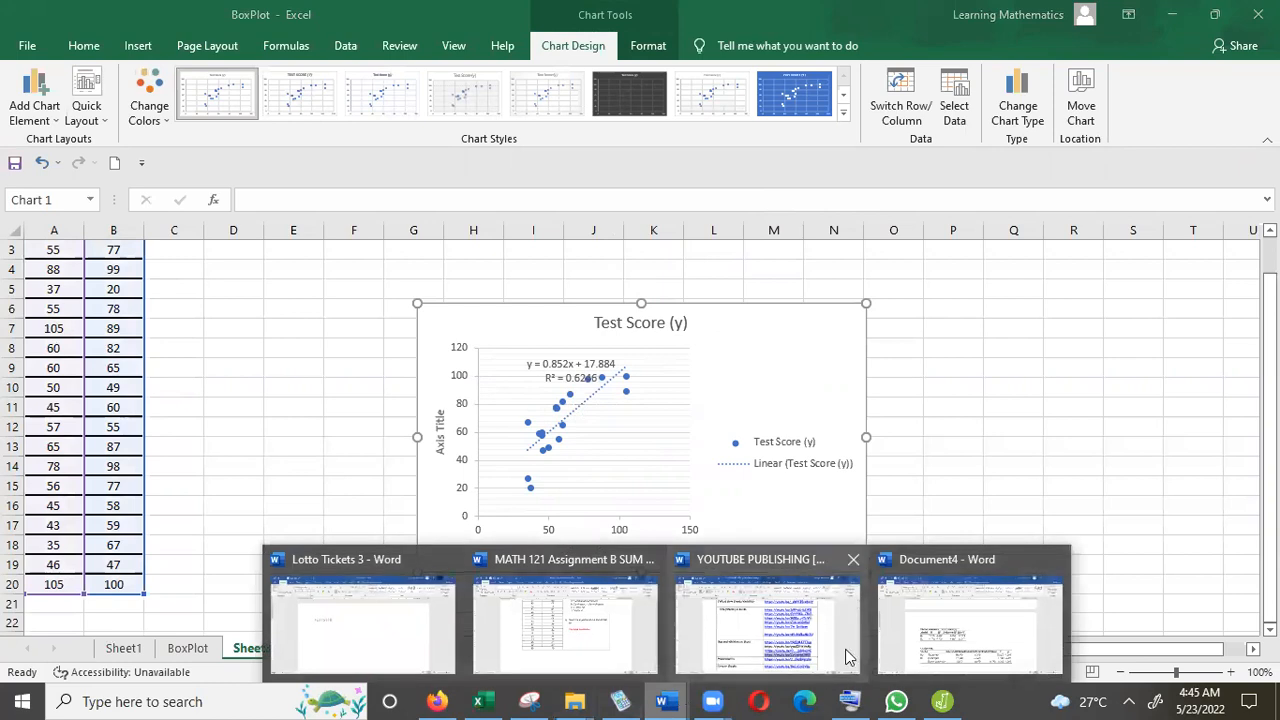
left_click(955, 636)
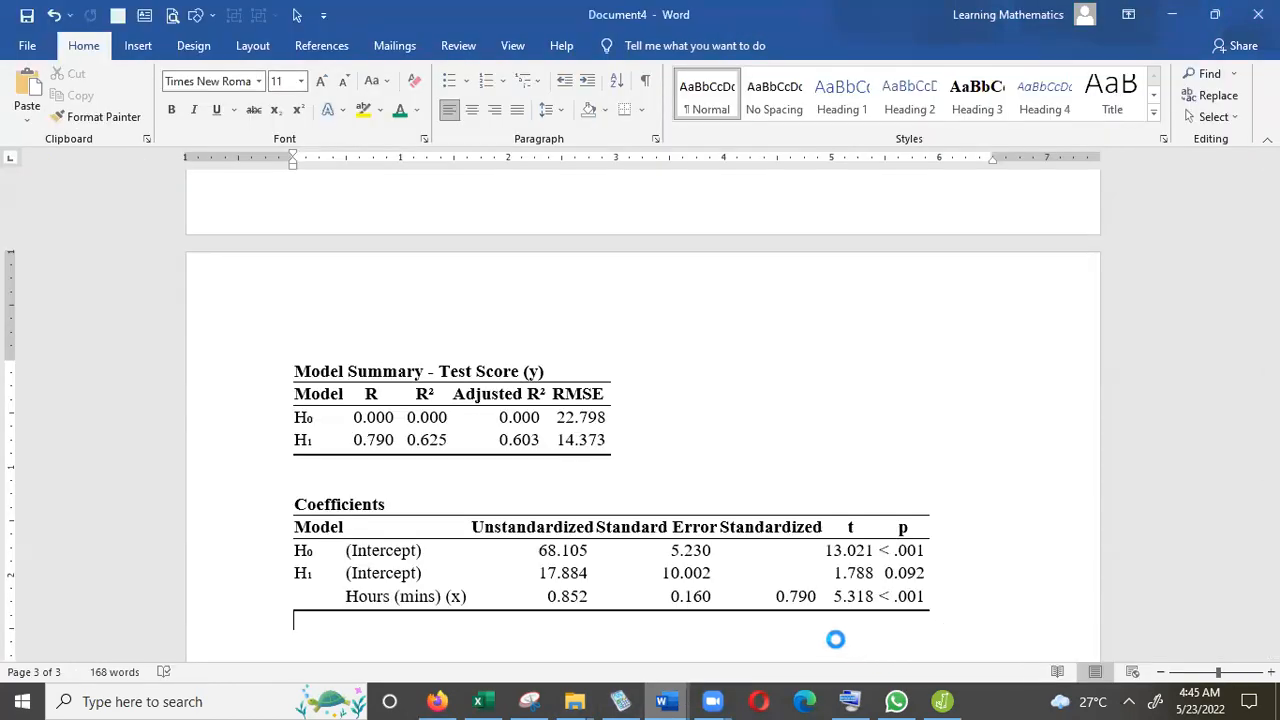
key("ctrl+v")
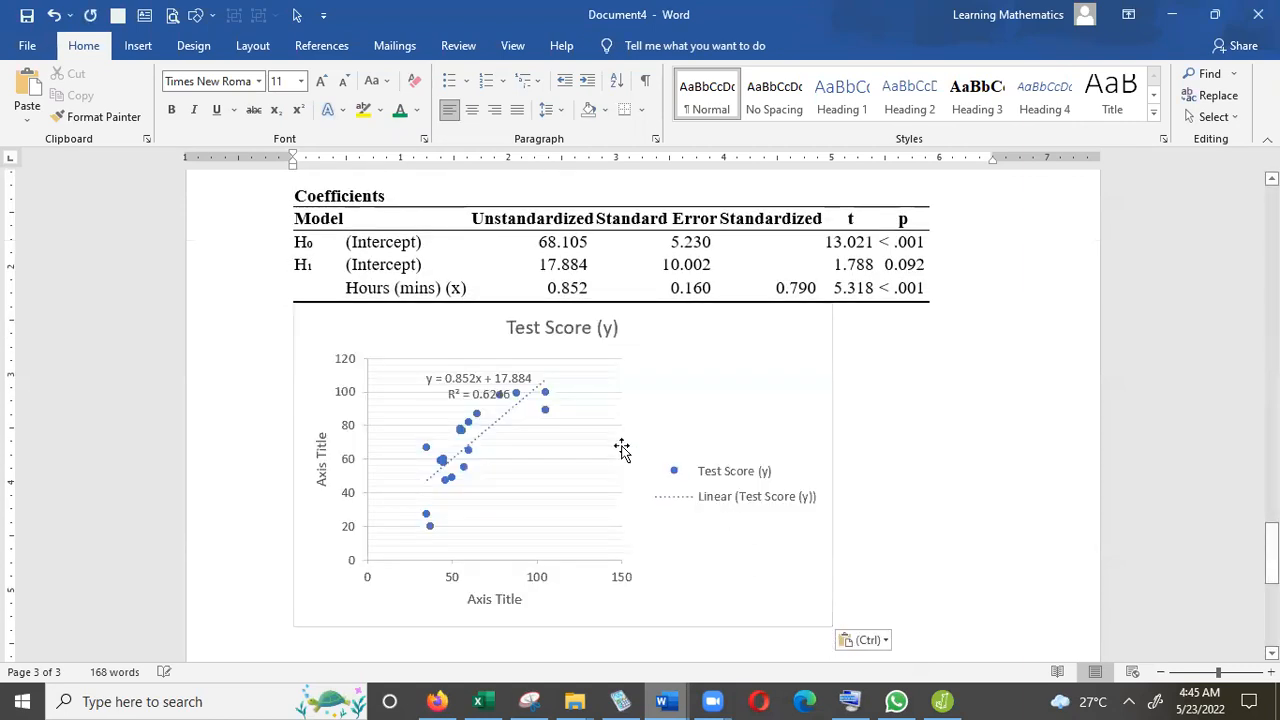
left_click_drag(1272, 554, 1272, 543)
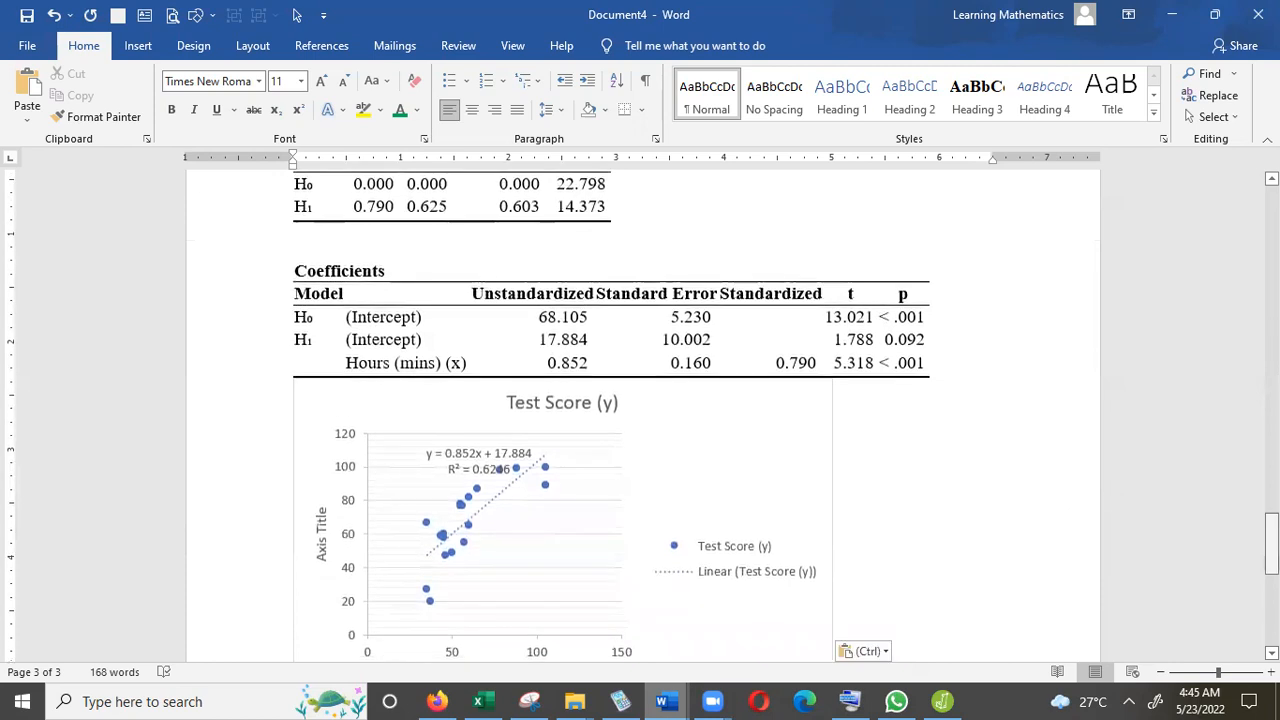
key("Return")
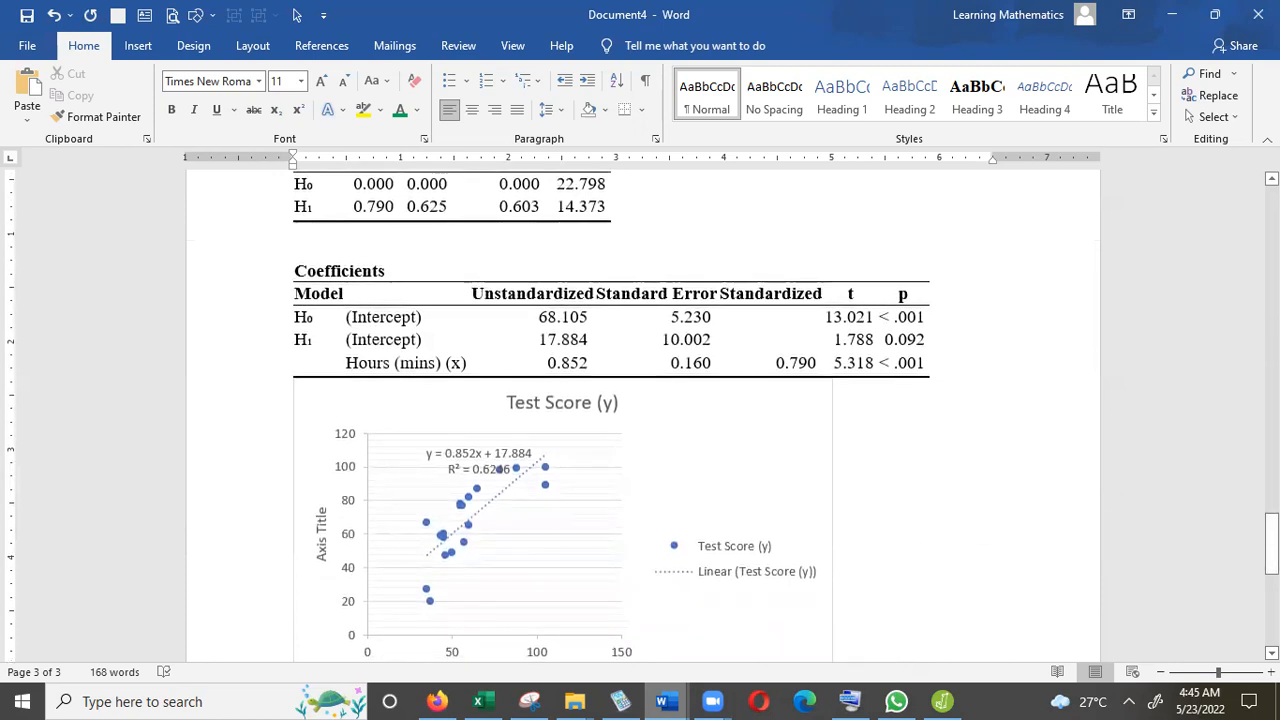
Step: Switch to Excel and start inserting the PEARSON function in cell C2 of Sheet3
left_click(478, 701)
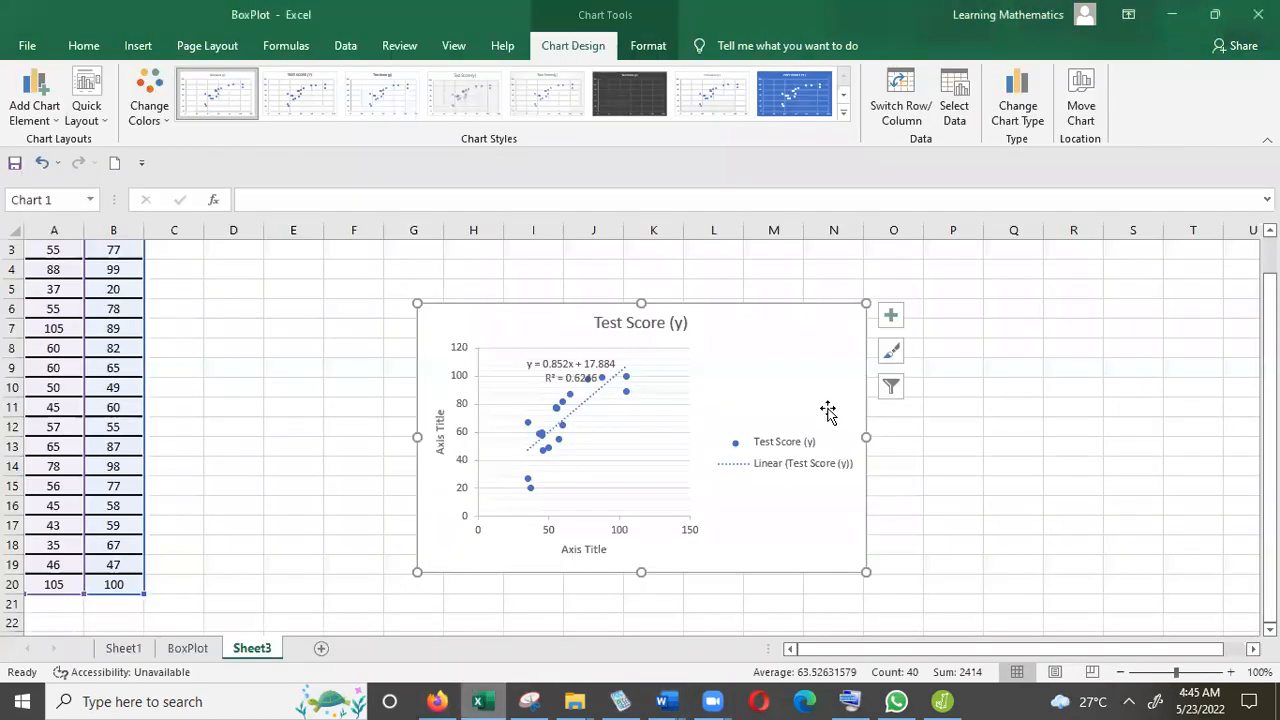
scroll(1077, 390, "up", 1)
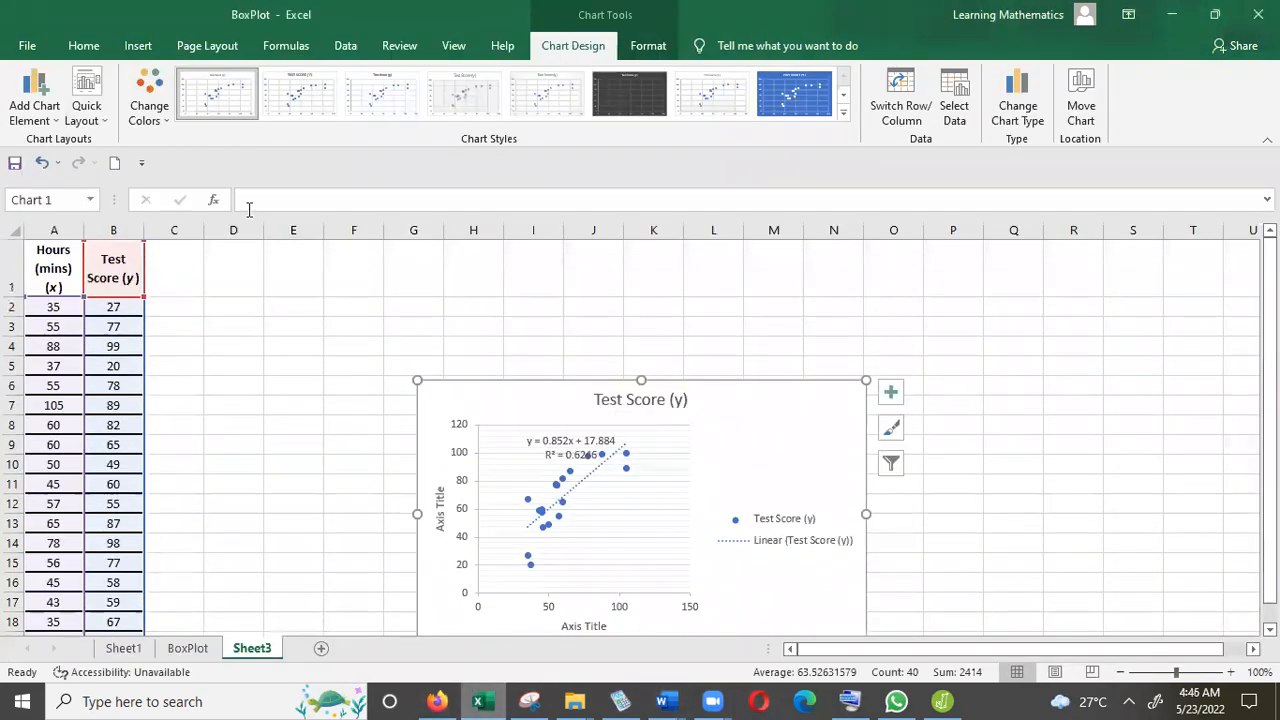
left_click(188, 305)
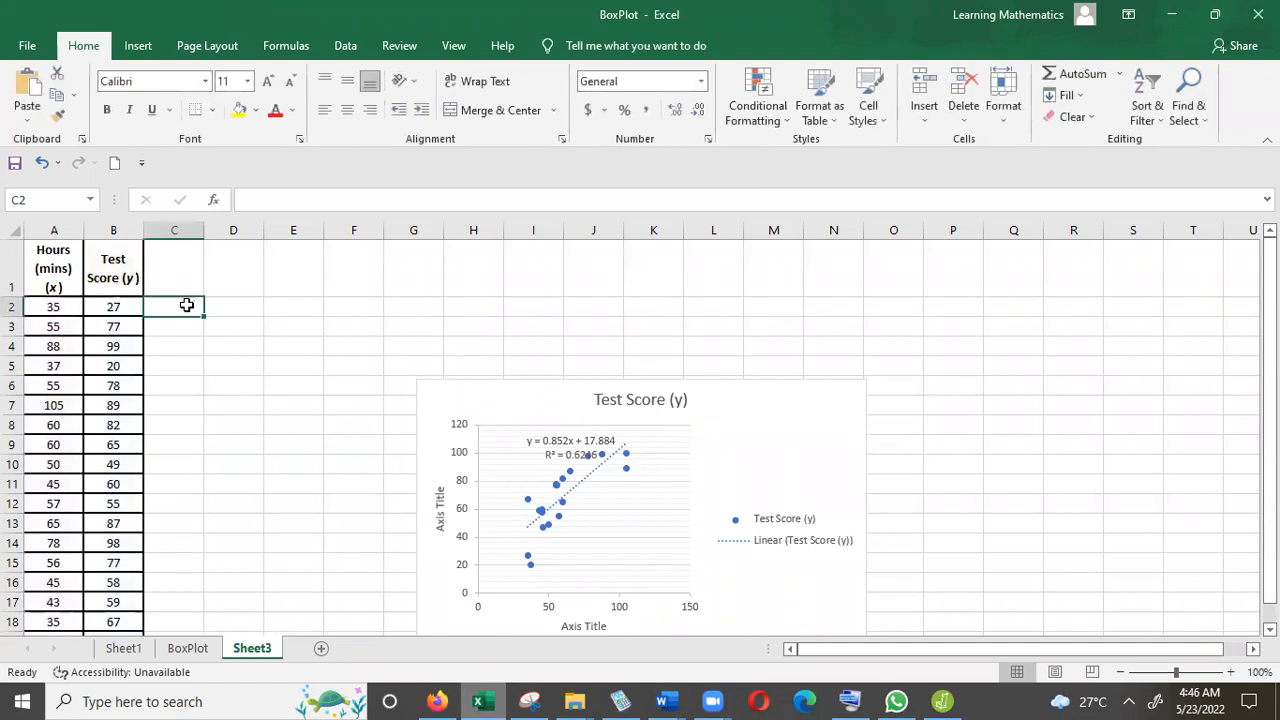
left_click(139, 47)
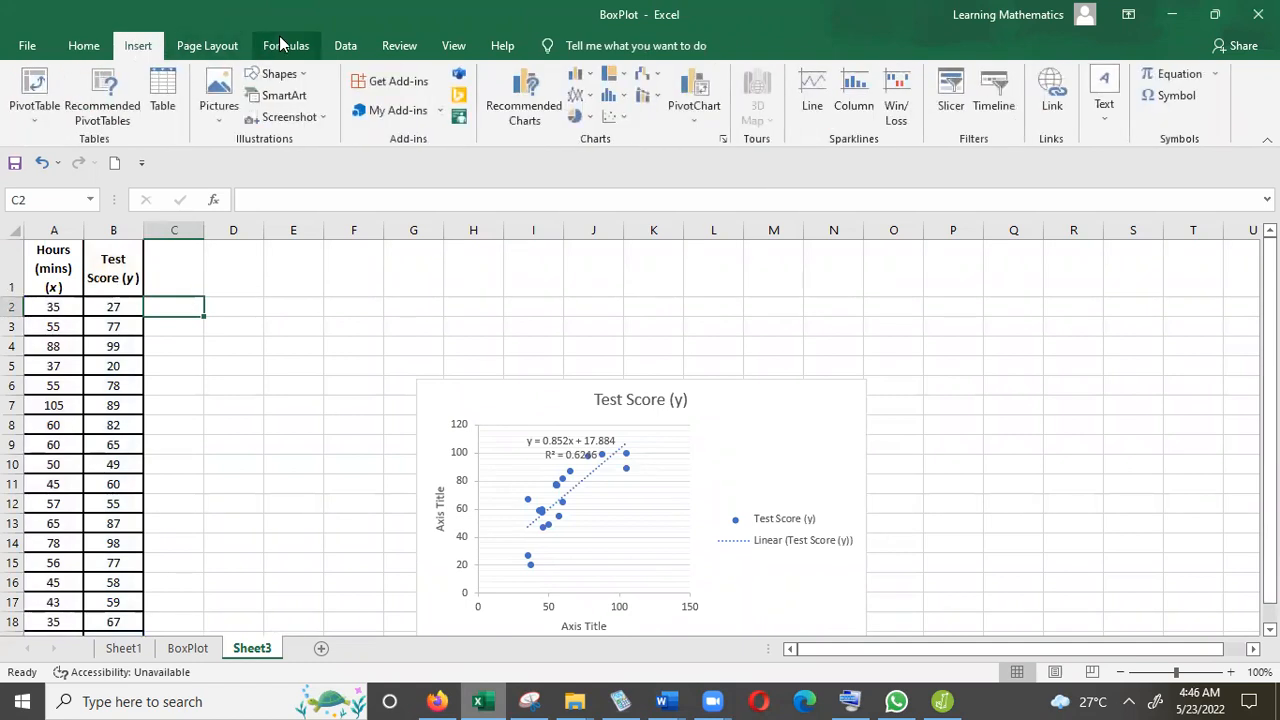
left_click(281, 45)
left_click(33, 105)
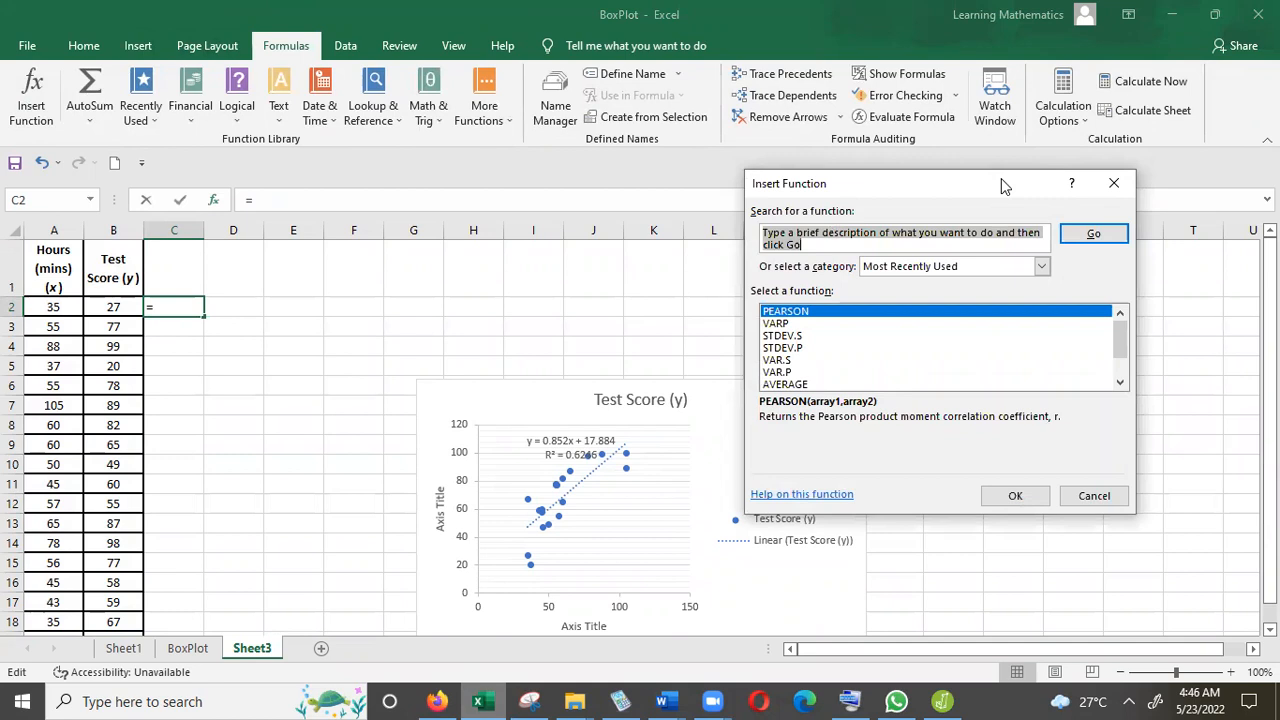
left_click_drag(1003, 165, 995, 35)
left_click(1008, 364)
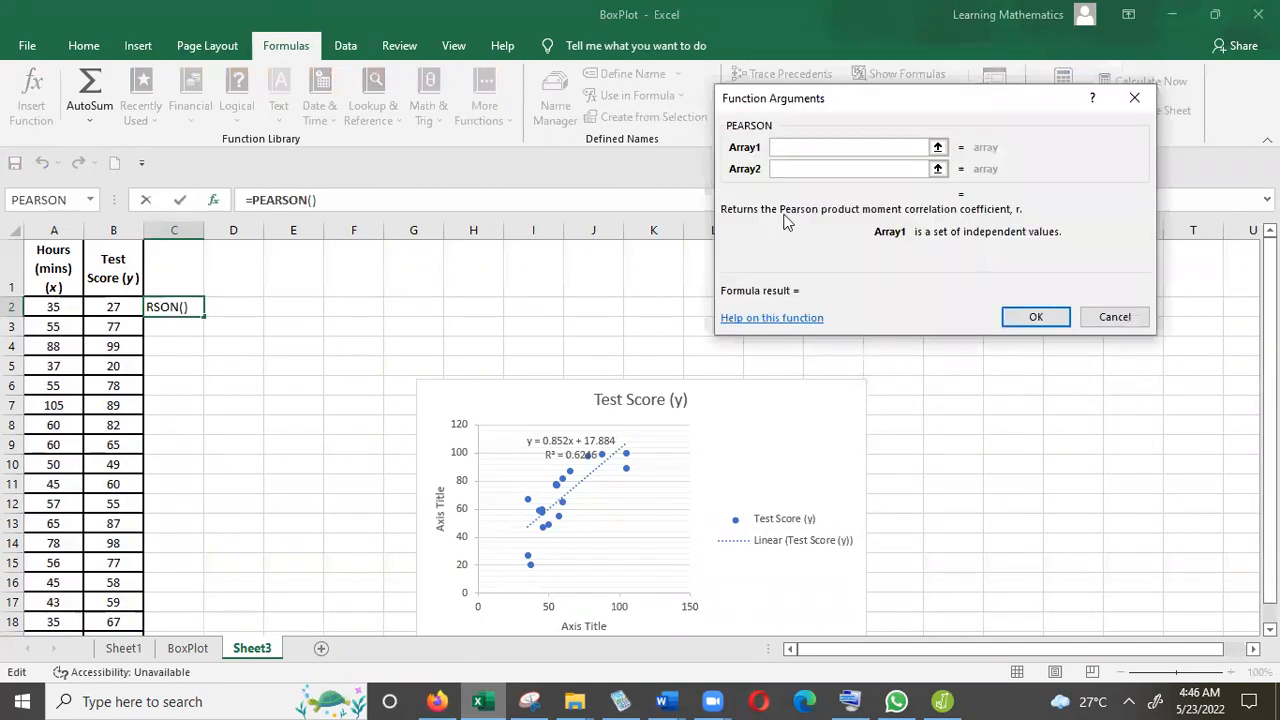
Step: Set the PEARSON arrays to A2:A20 and B2:B20 and enter the function in the cell
left_click(52, 306)
left_click_drag(52, 306, 52, 604)
left_click(795, 168)
left_click(795, 168)
left_click_drag(111, 250, 111, 604)
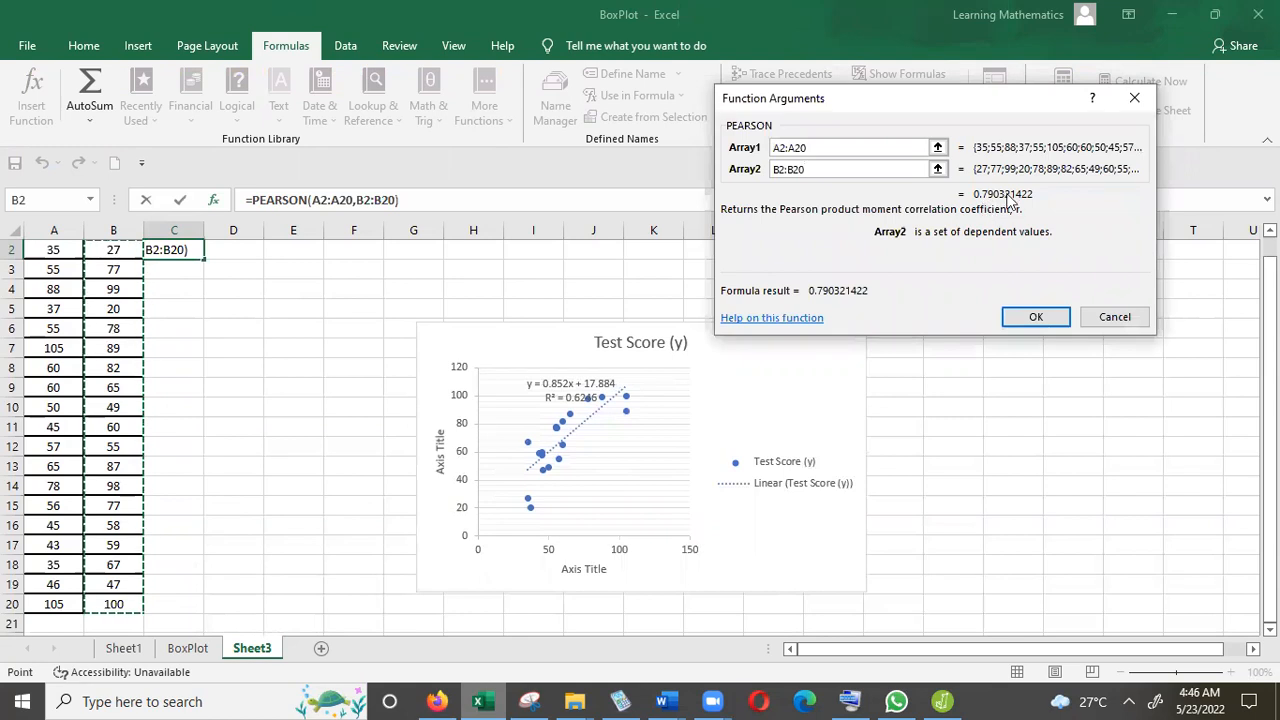
left_click(1030, 320)
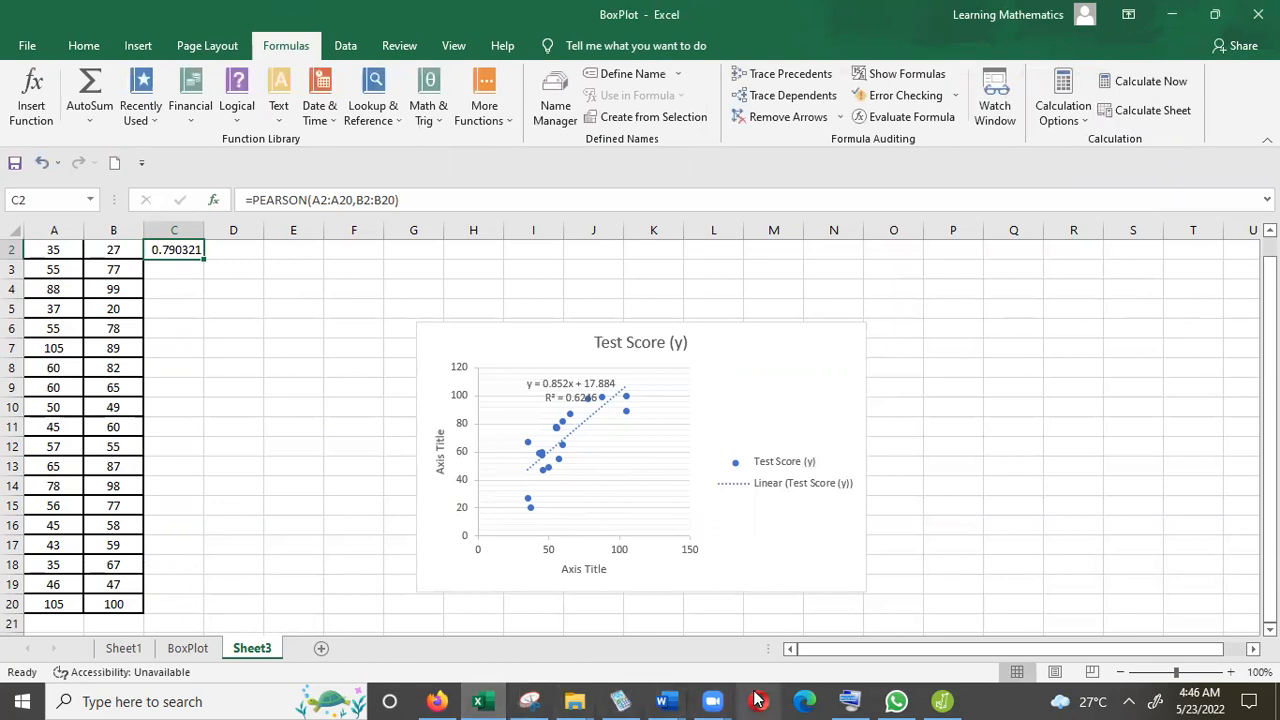
Step: Switch to Word, review the question and pasted results in Document4, and add an empty line between the Coefficients table and the Excel chart
left_click(663, 701)
left_click(969, 632)
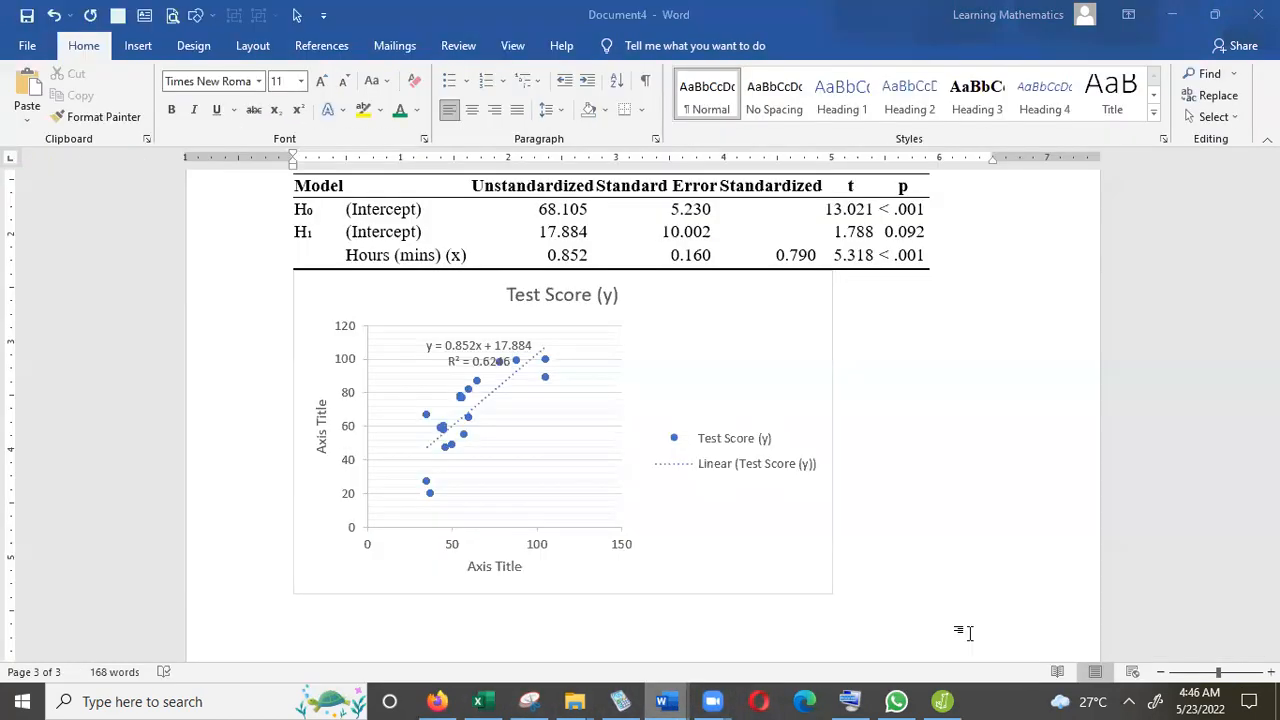
left_click_drag(1271, 558, 1271, 516)
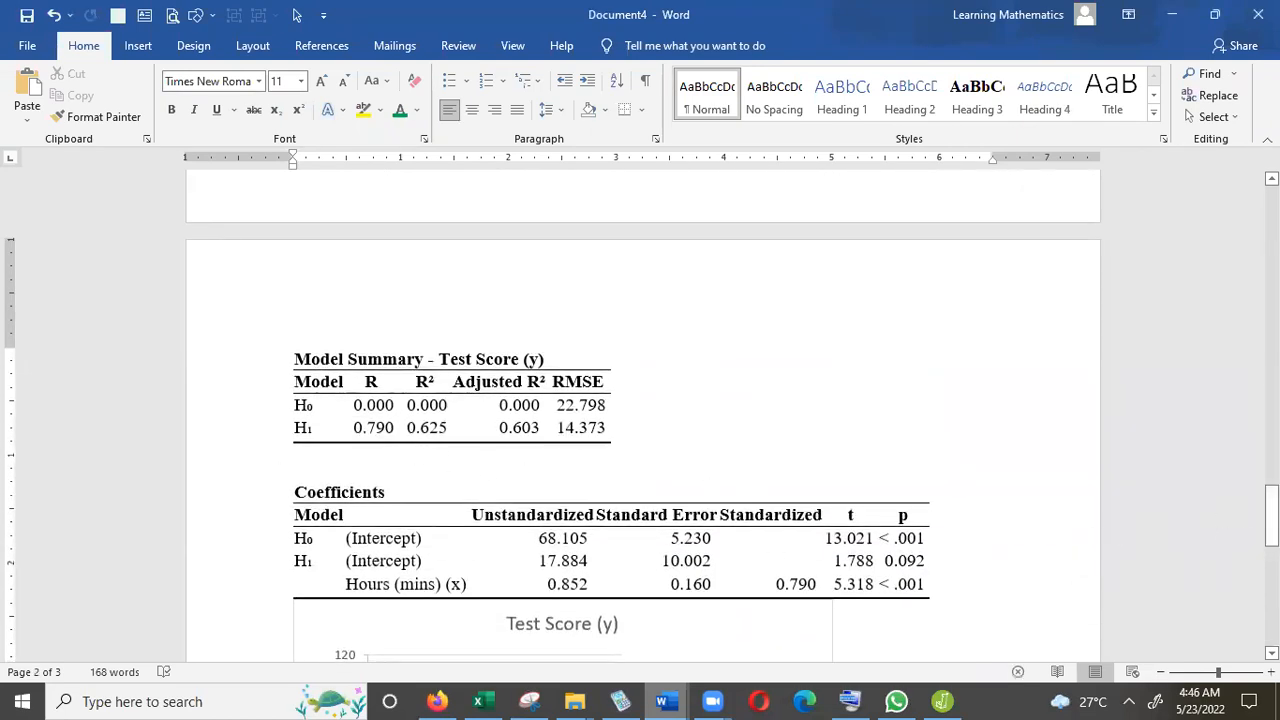
left_click_drag(1271, 515, 1271, 198)
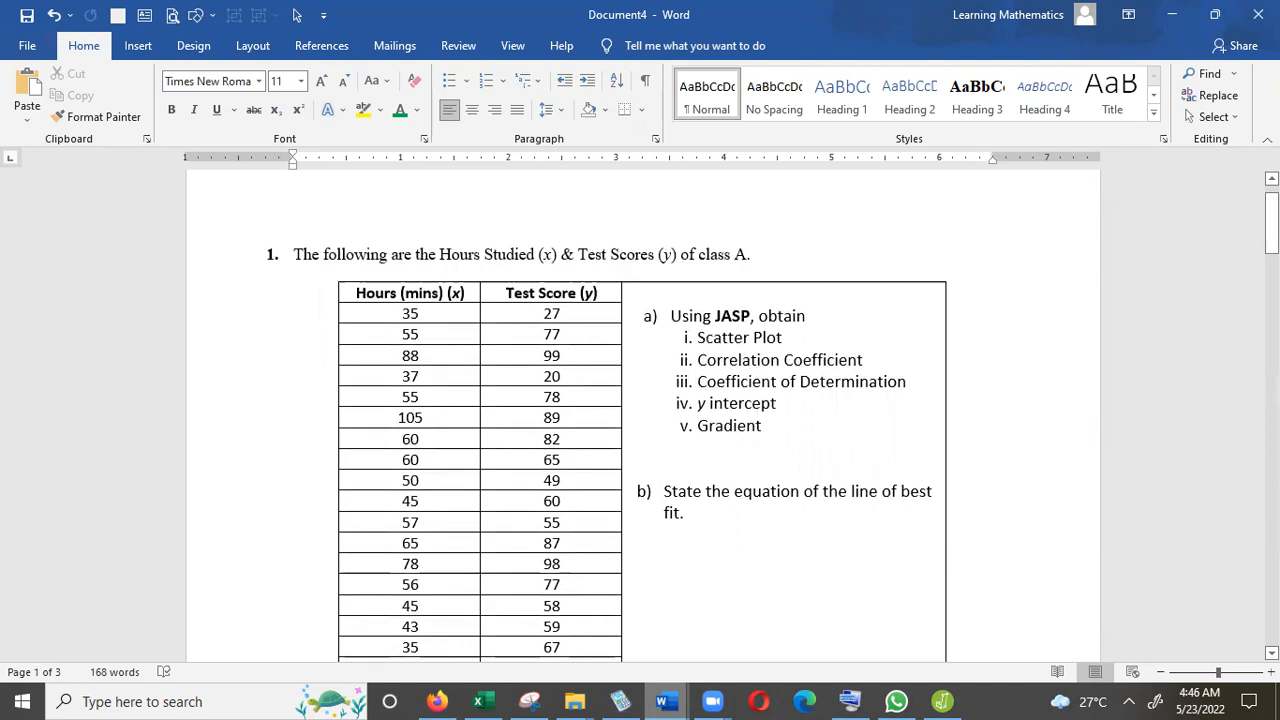
left_click_drag(1271, 220, 1271, 544)
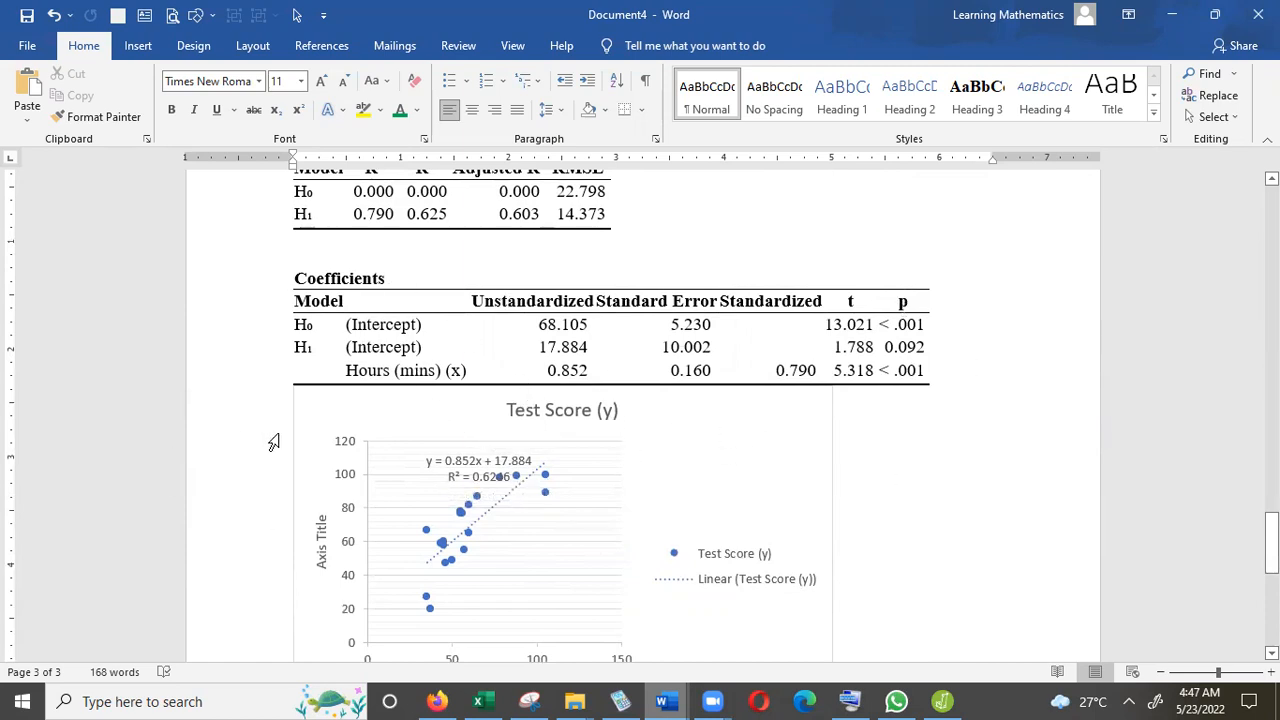
left_click(296, 446)
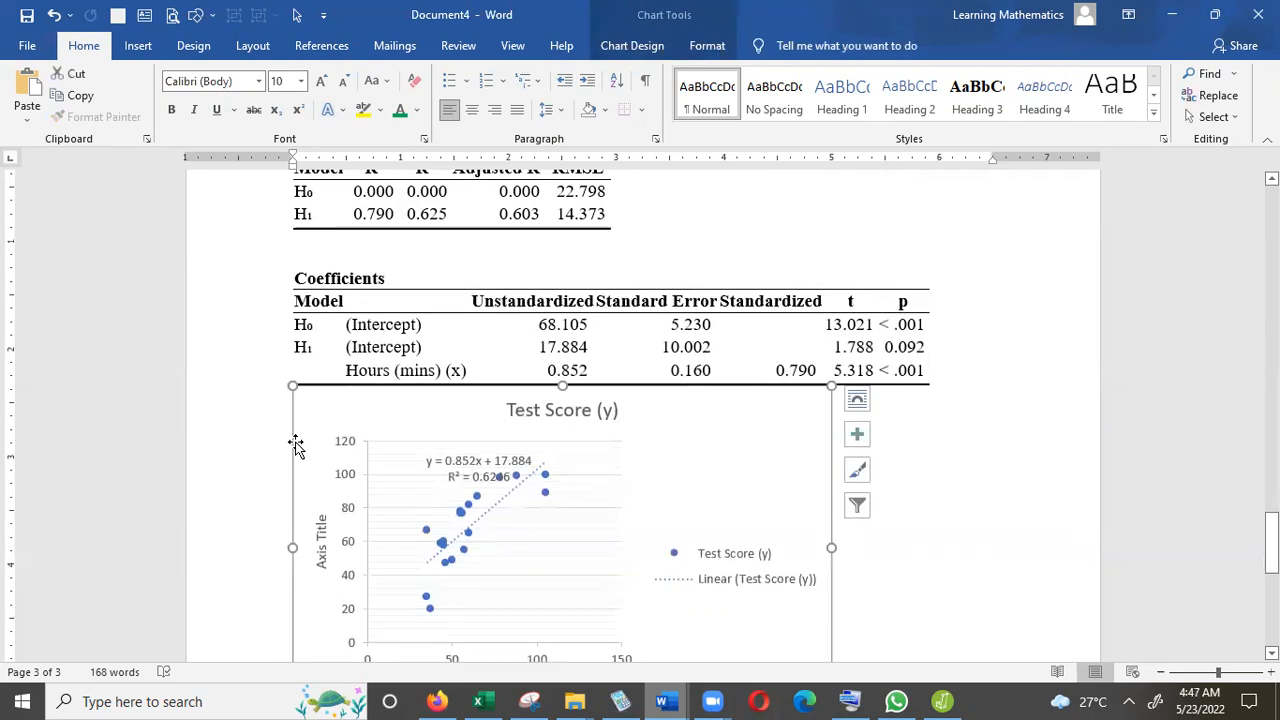
key("Down")
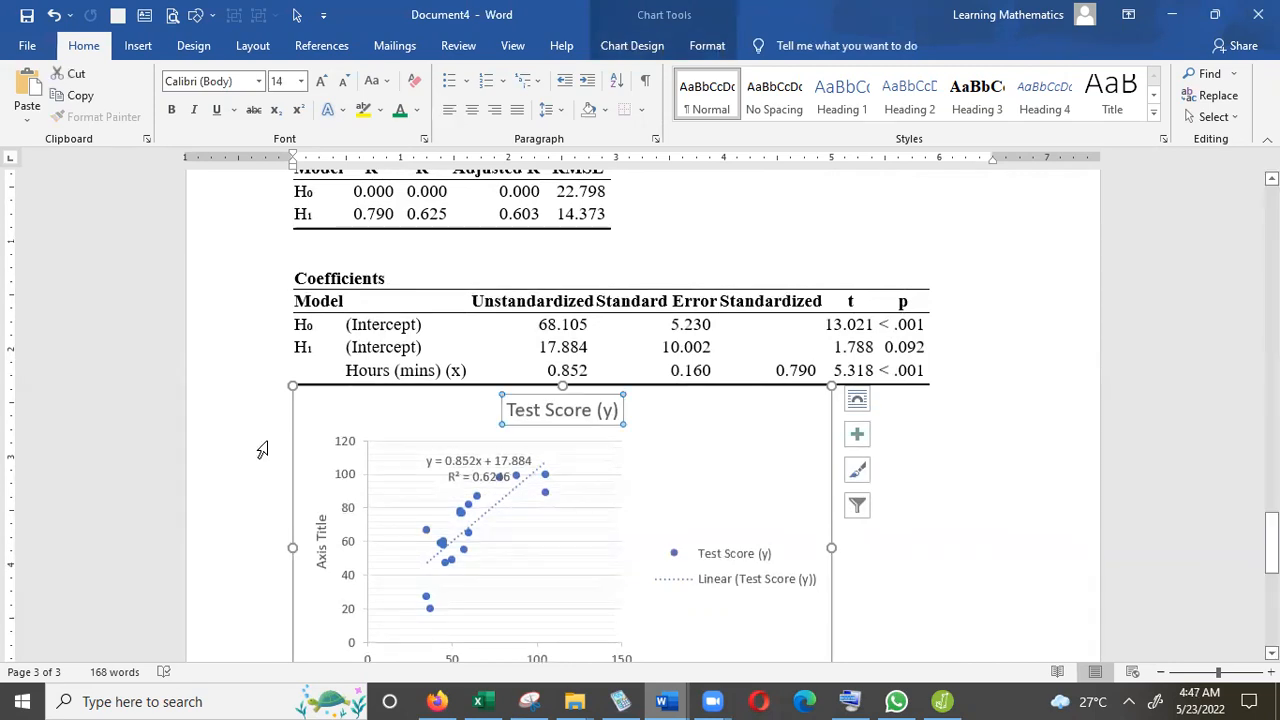
left_click(262, 450)
key("Down")
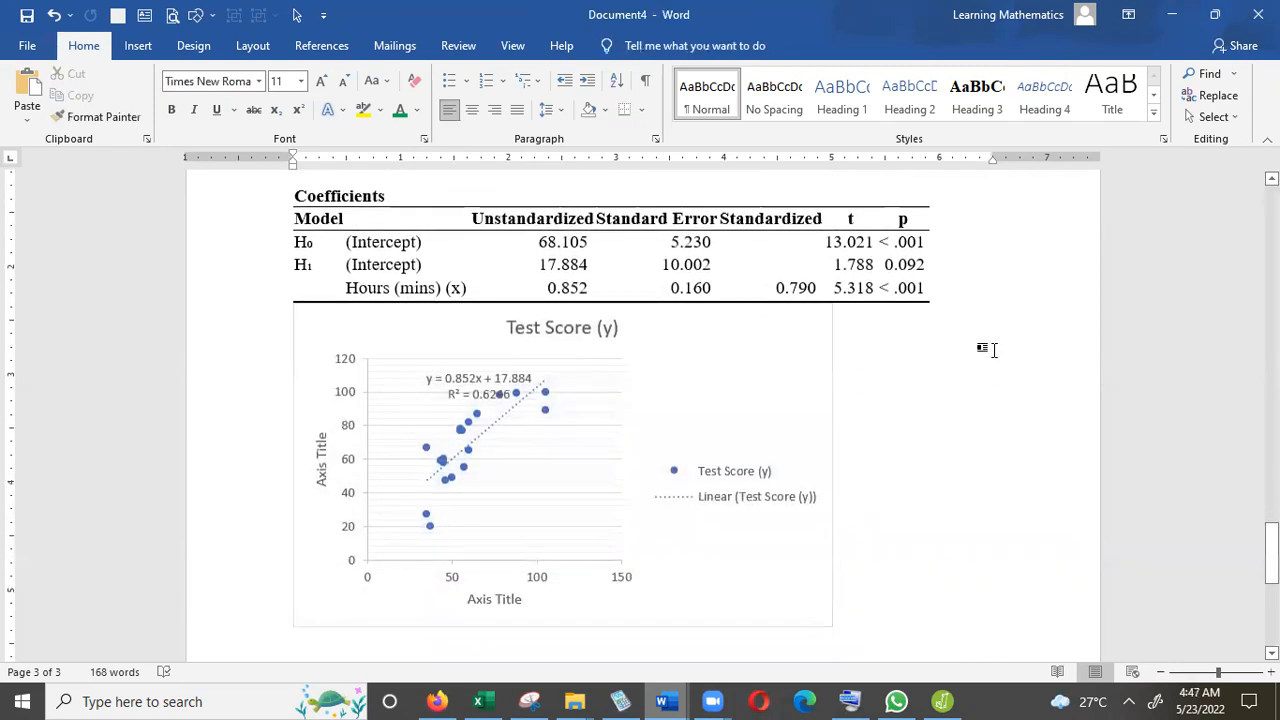
key("Return")
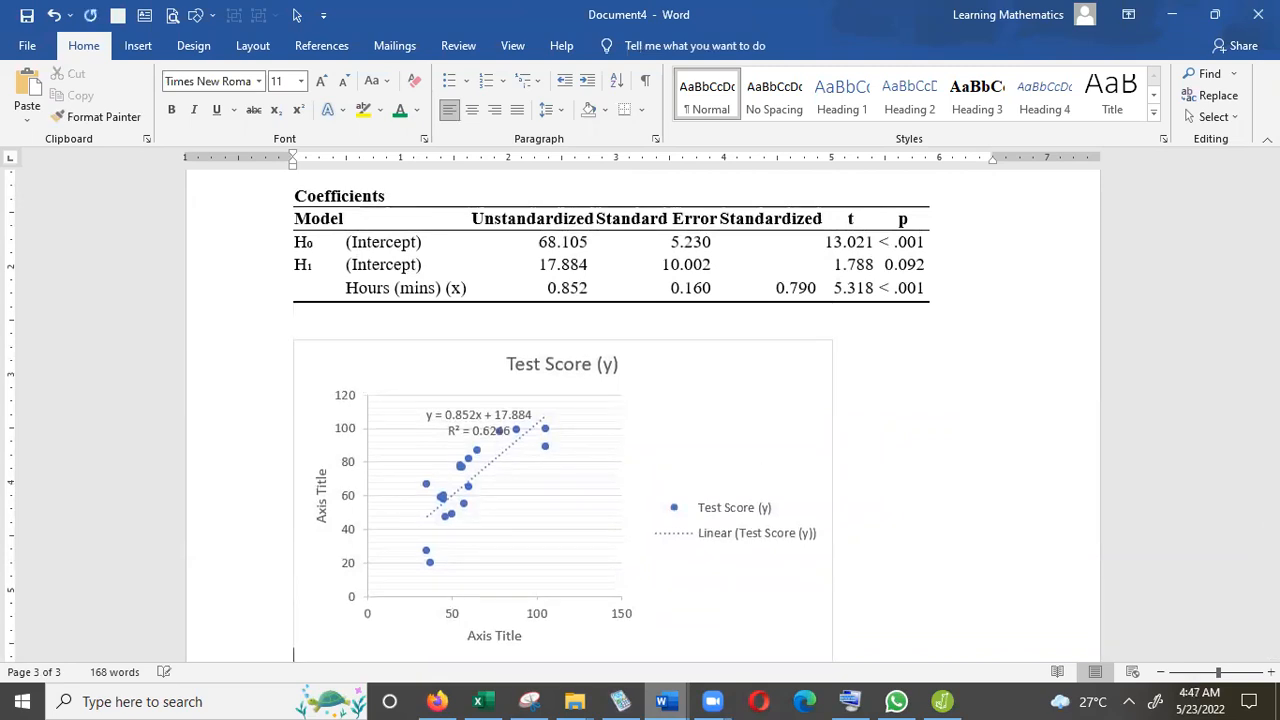
Step: Insert the equation Score = 0.852Hours + 17.884 on the empty line below the Coefficients table
left_click(780, 328)
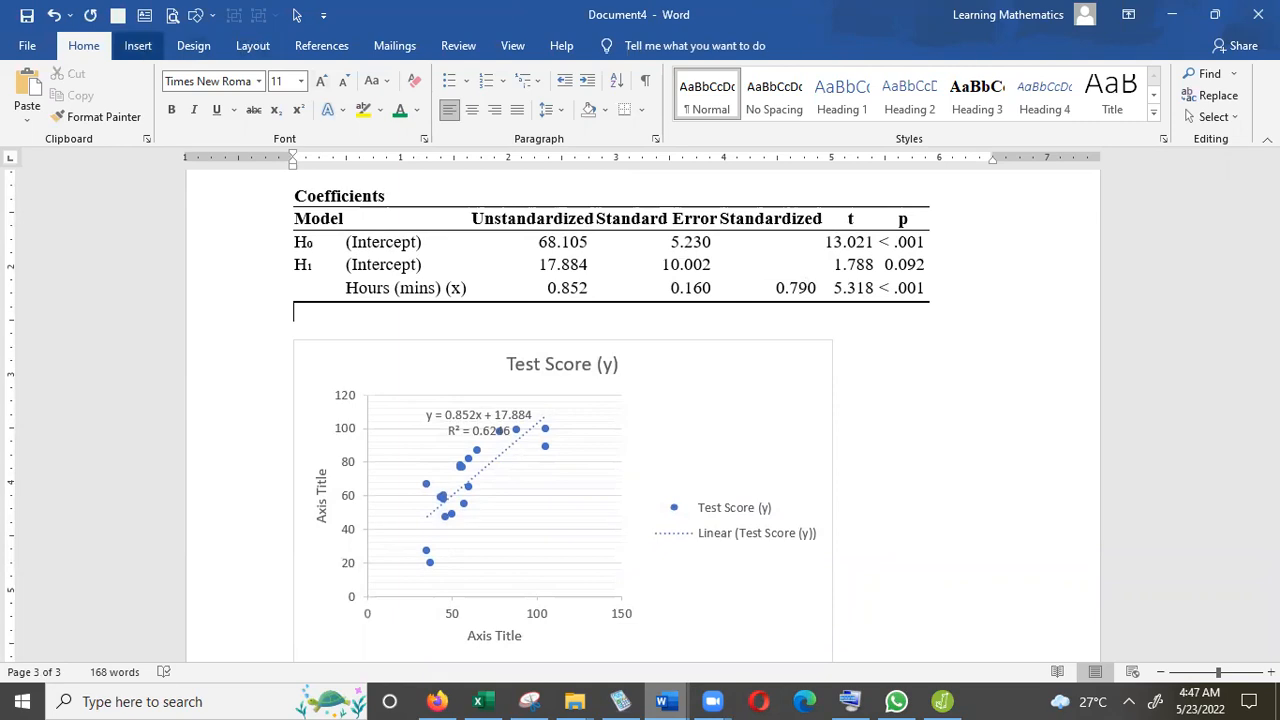
left_click(138, 46)
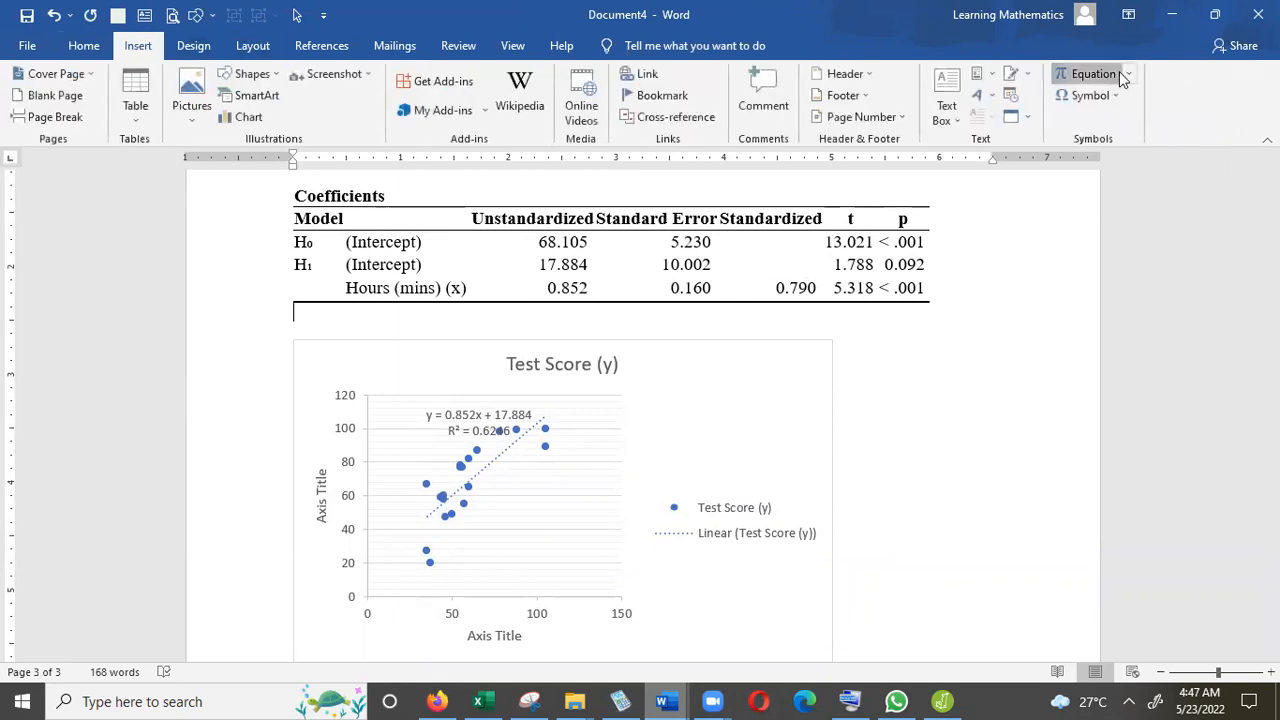
left_click(1119, 71)
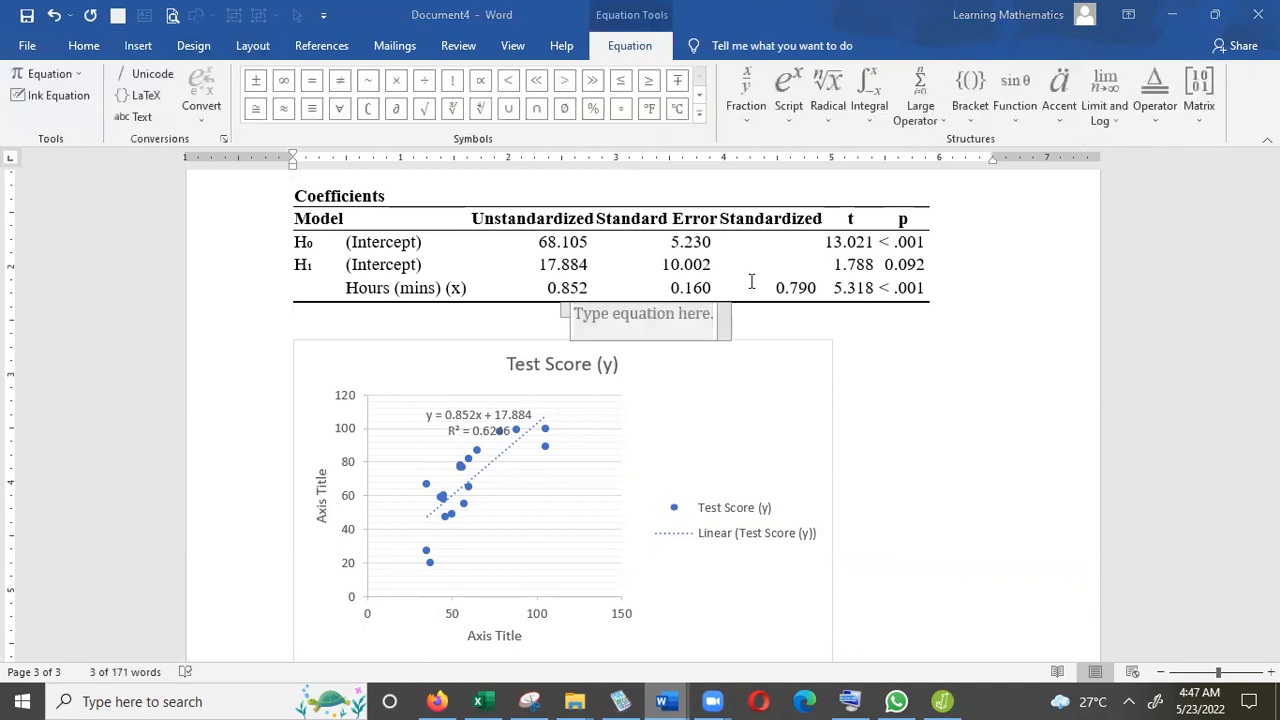
left_click(645, 317)
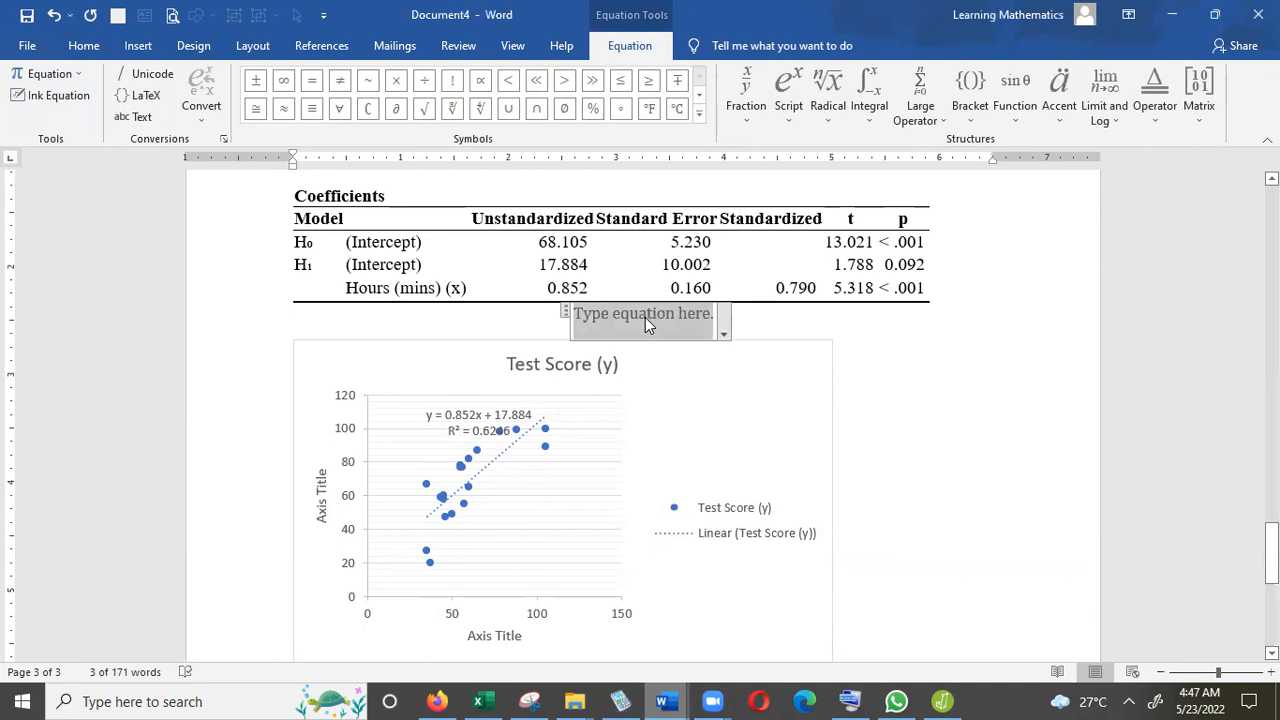
type("Score")
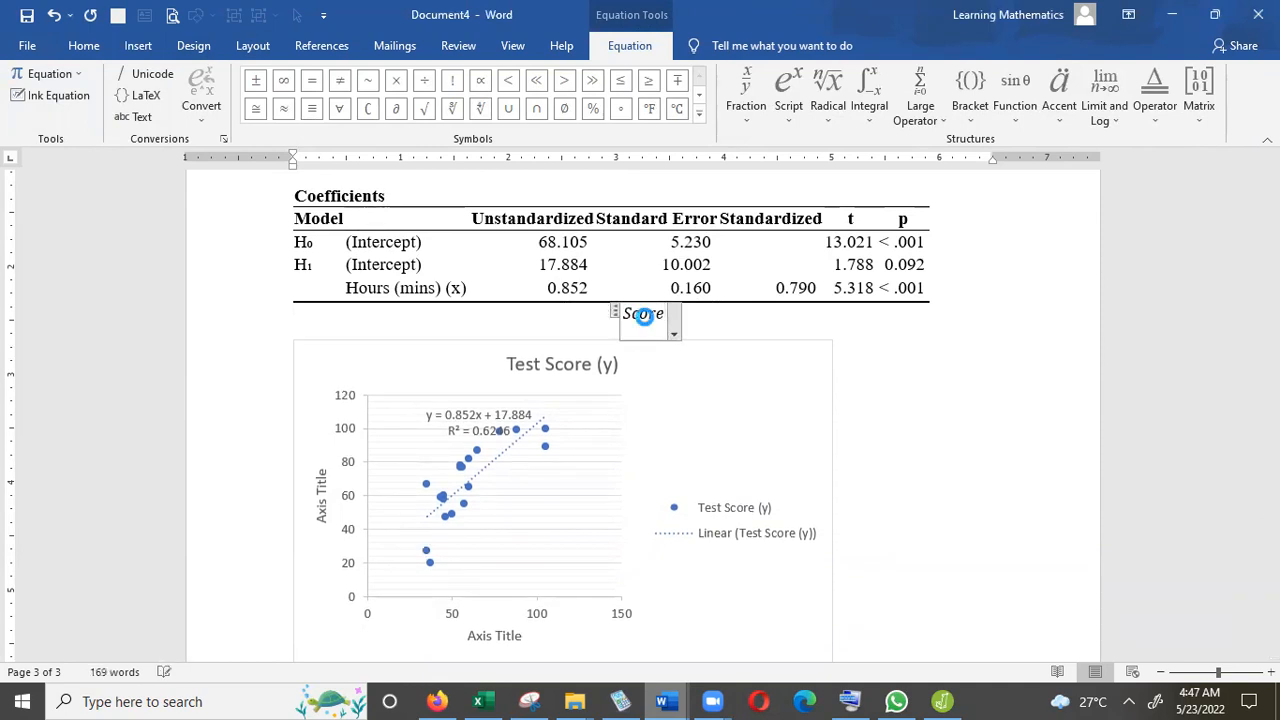
type(" =")
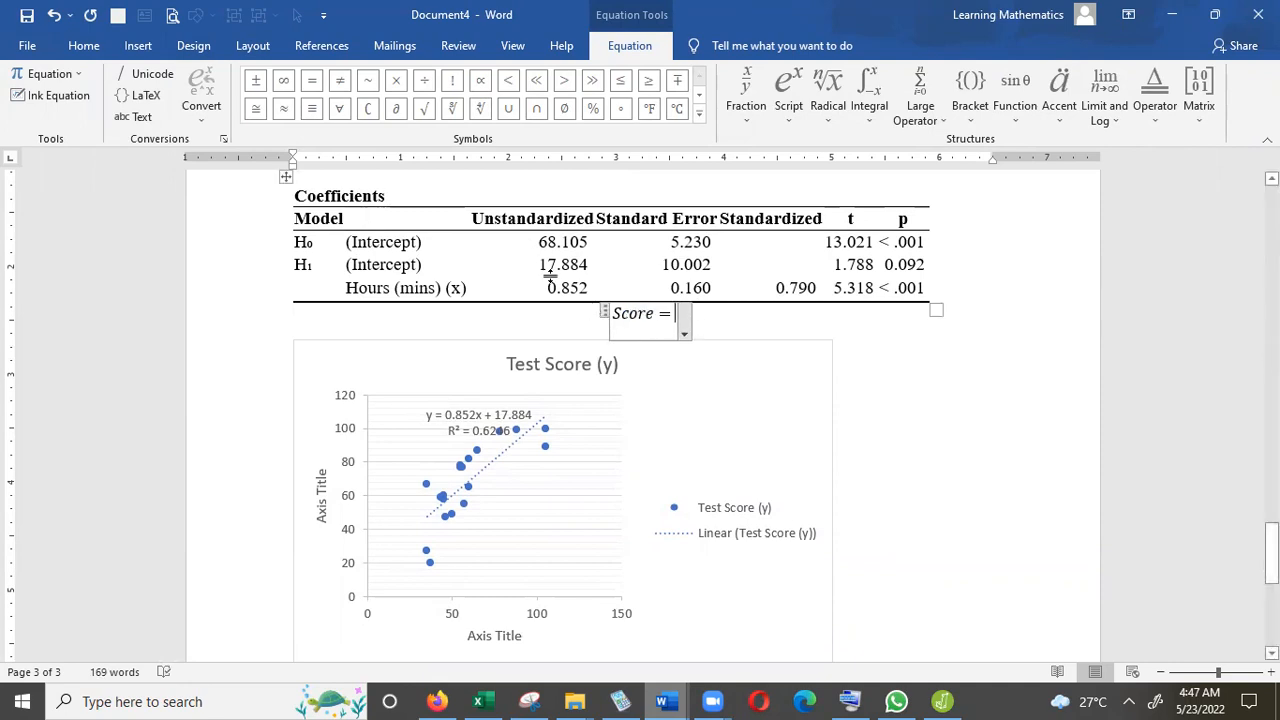
type(" 0.852")
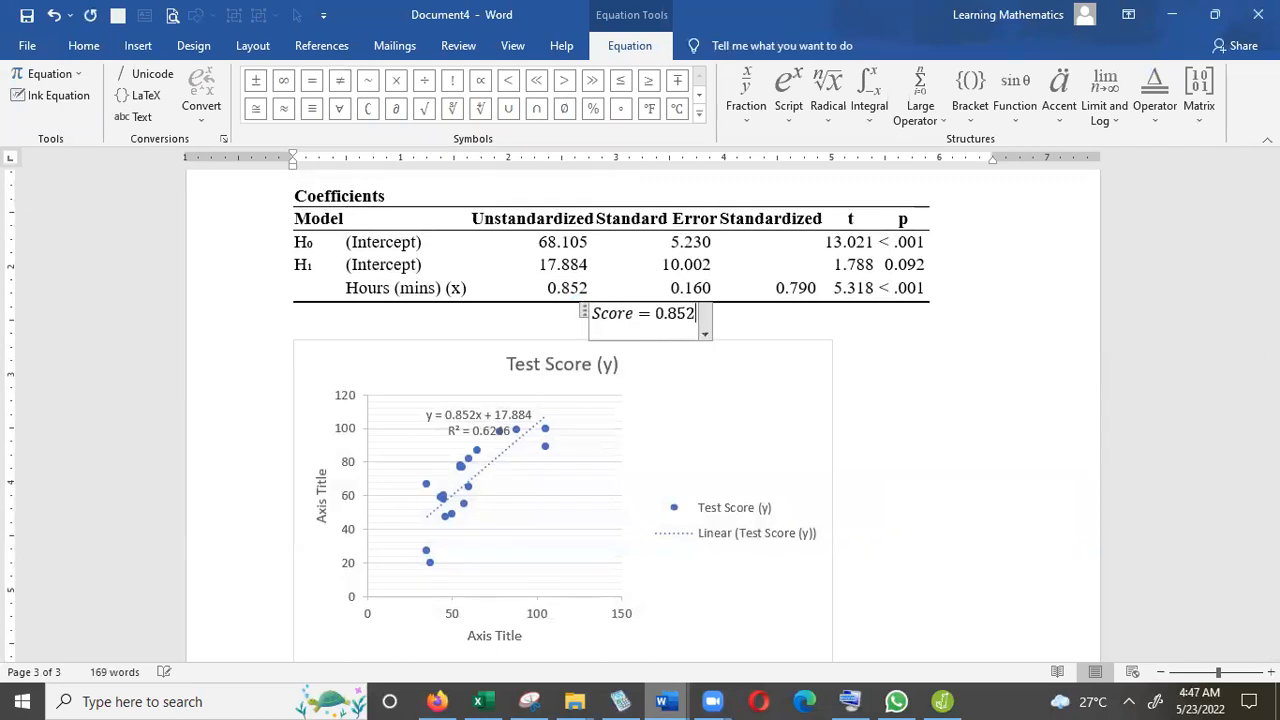
type("Hours ")
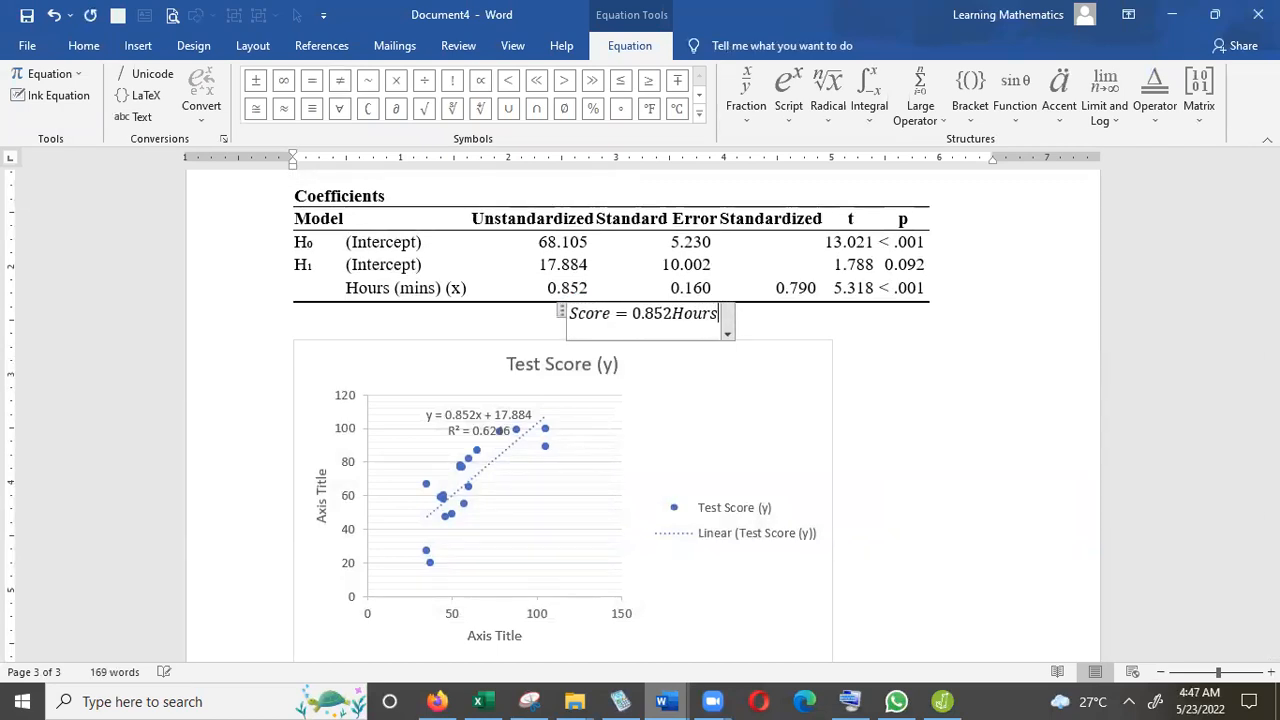
type("+ ")
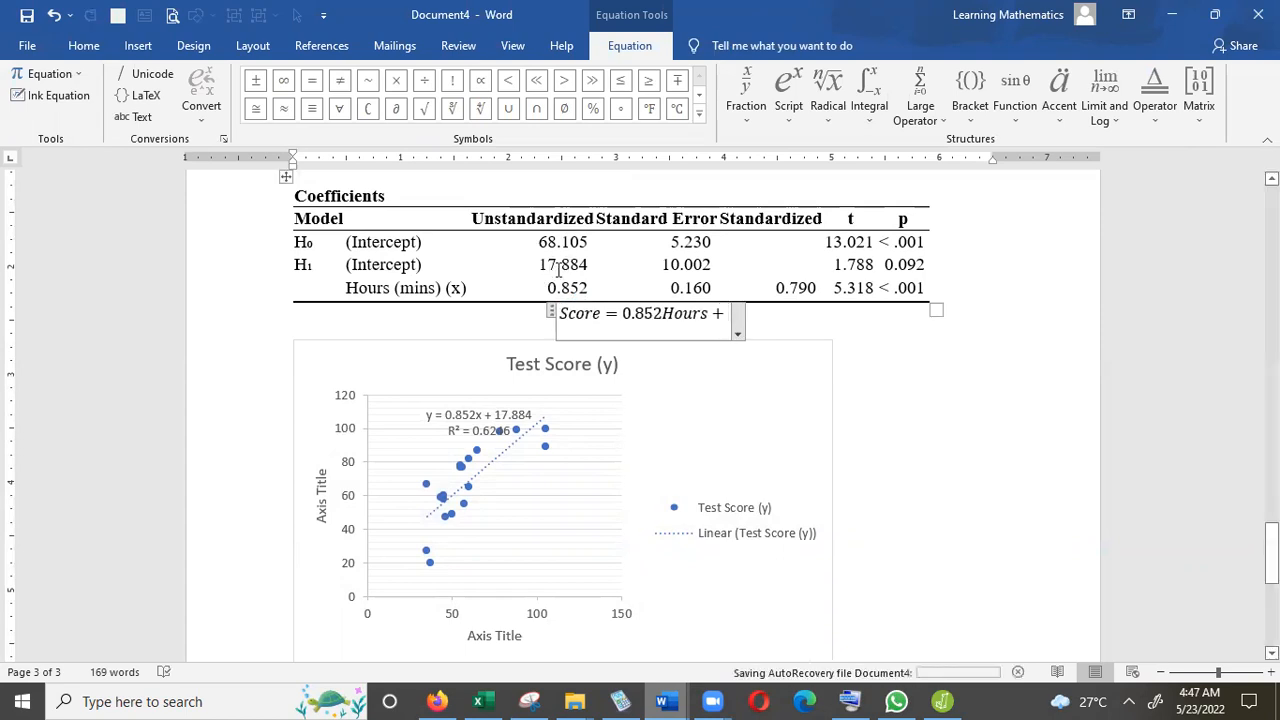
type("17.884")
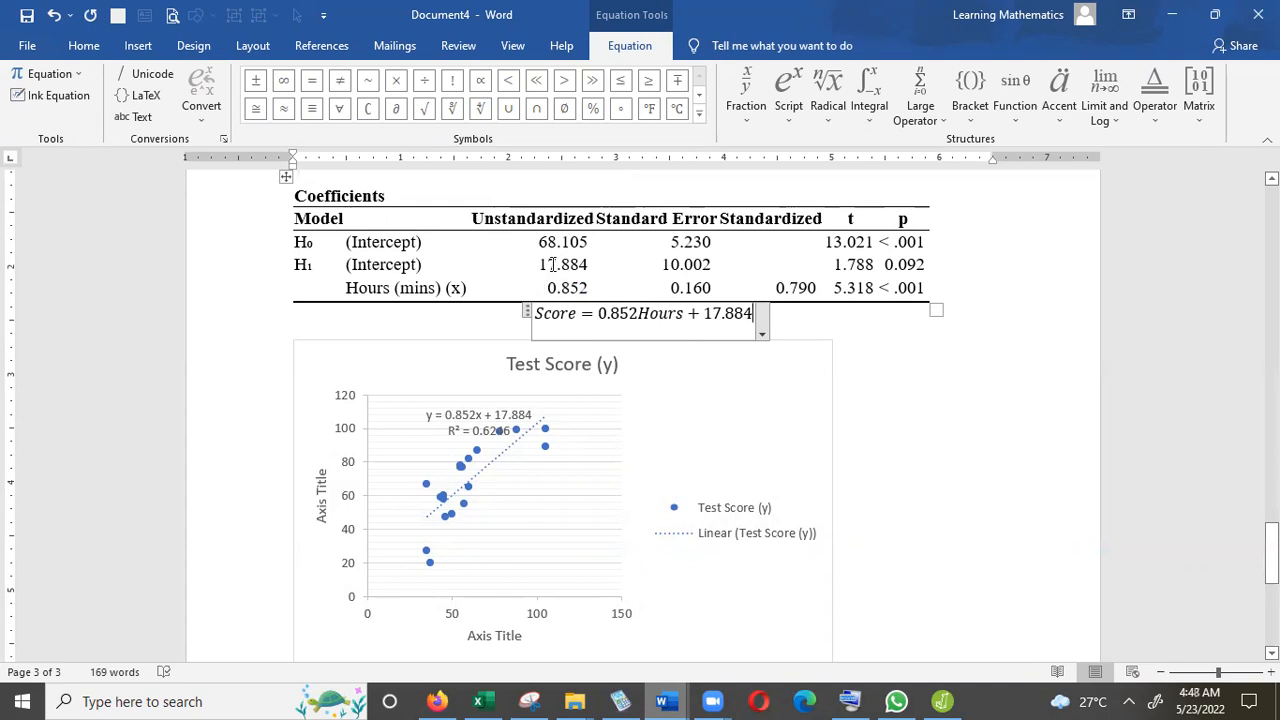
left_click(817, 322)
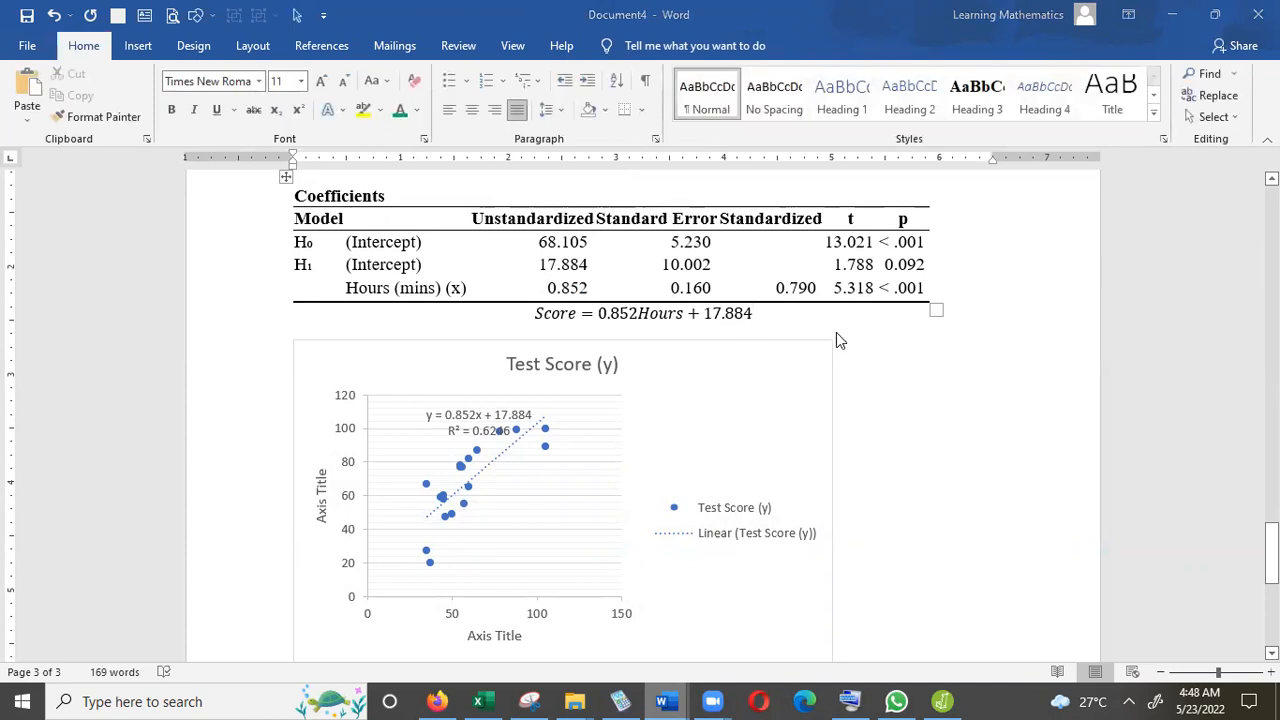
Step: Add an empty line above the equation to separate it from the Coefficients table
key("ctrl+s")
left_click(798, 454)
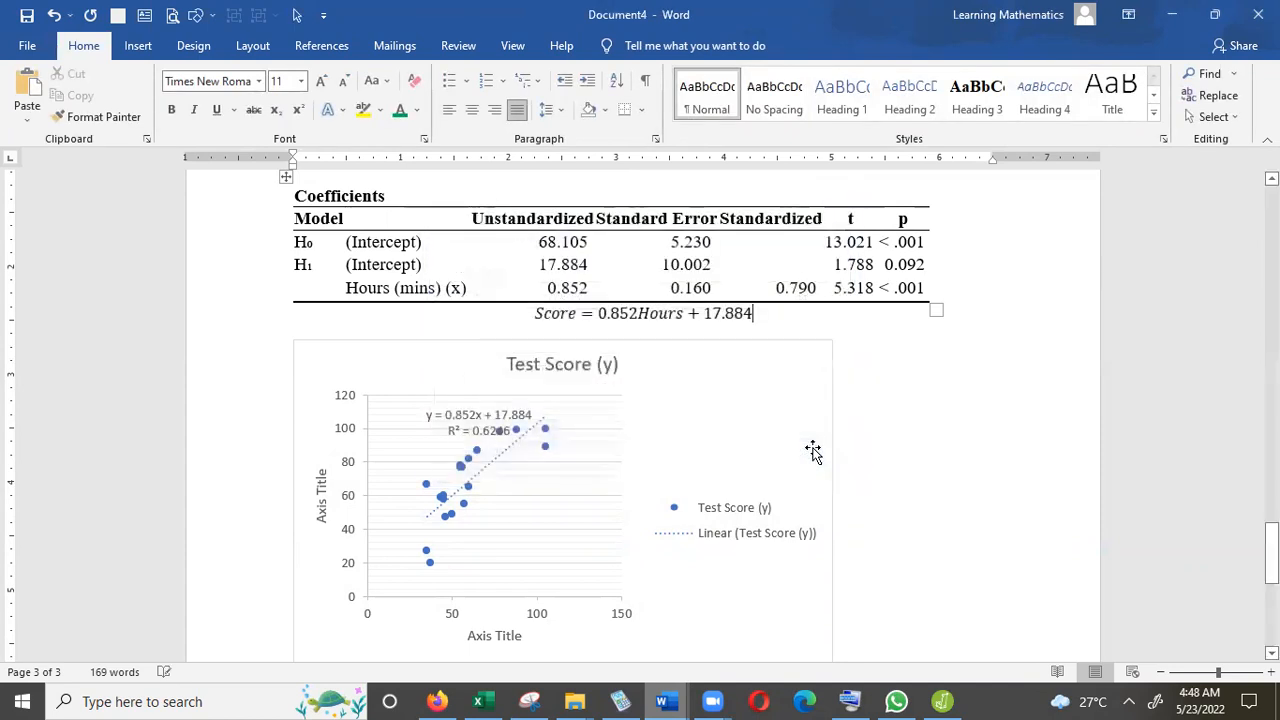
left_click(534, 316)
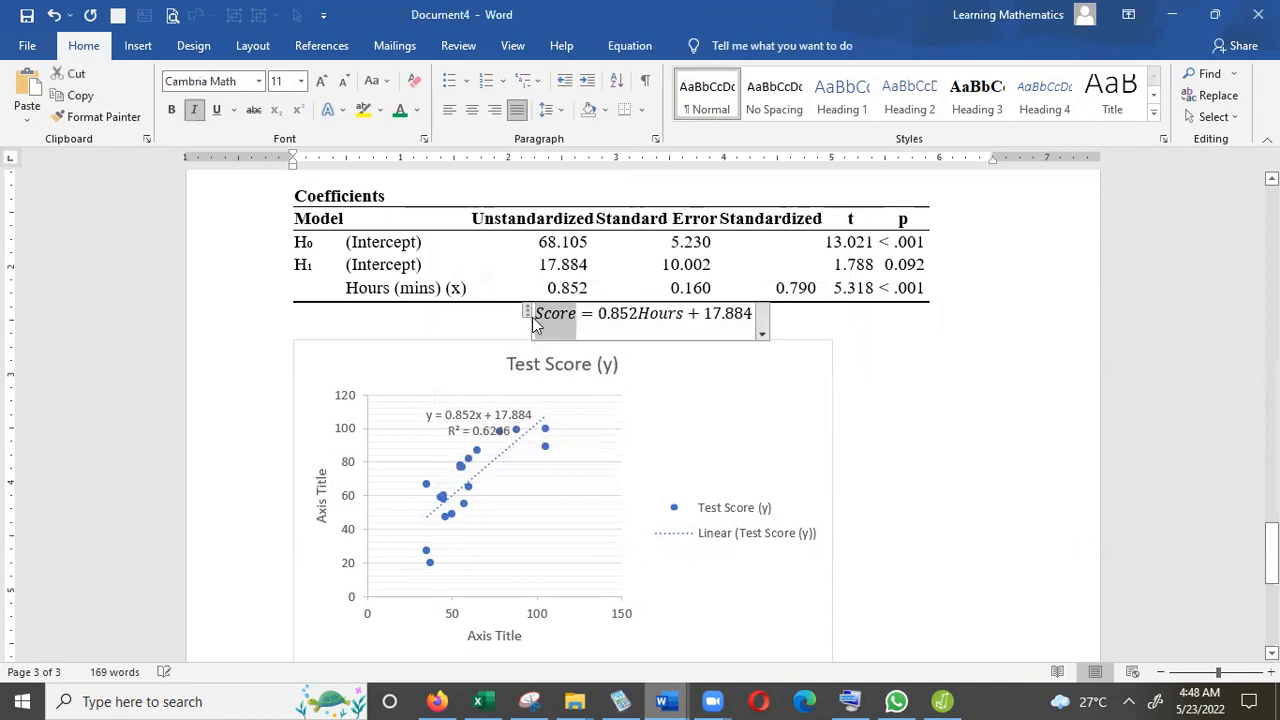
left_click(518, 317)
key("Return")
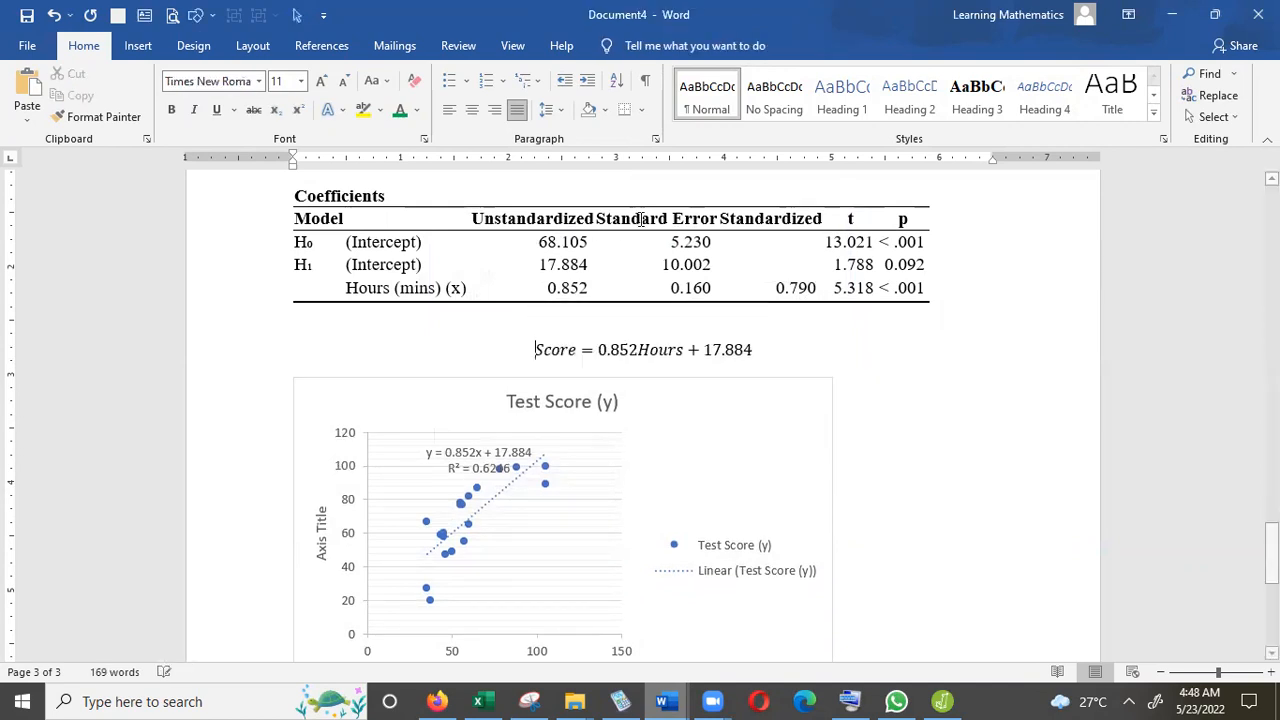